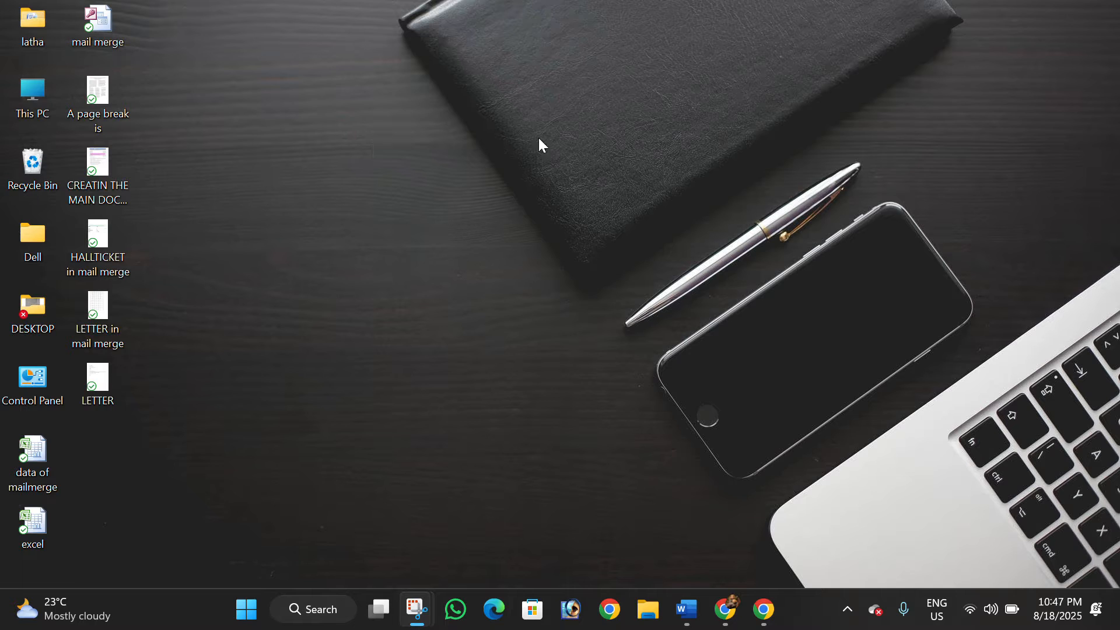
Open Word, create a blank document and maximize its window
key(super)
text(WORD)
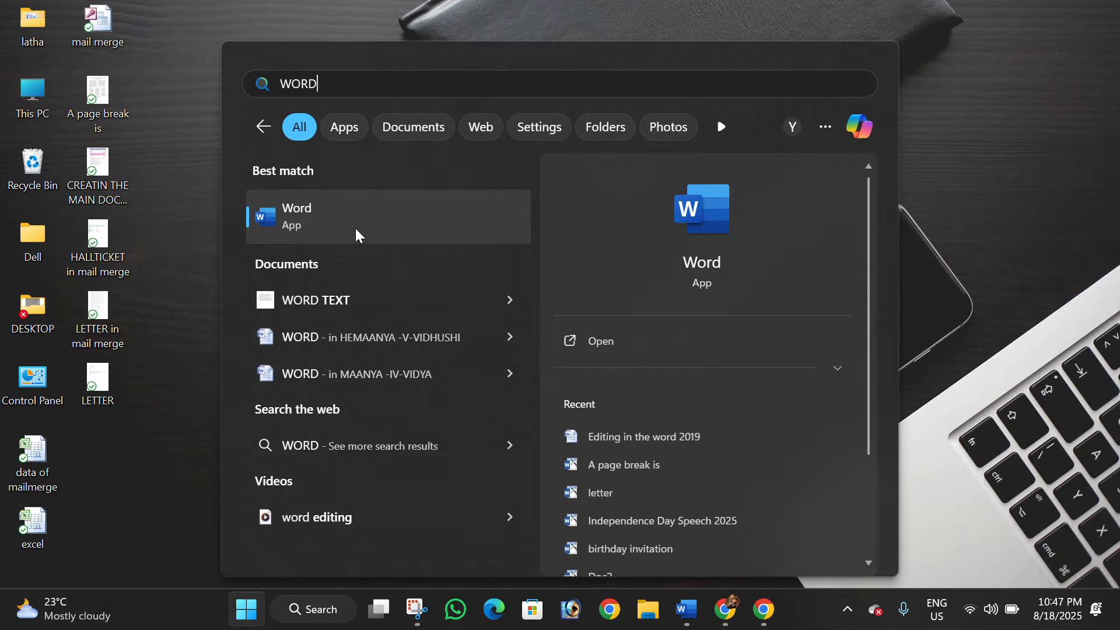
click(386, 211)
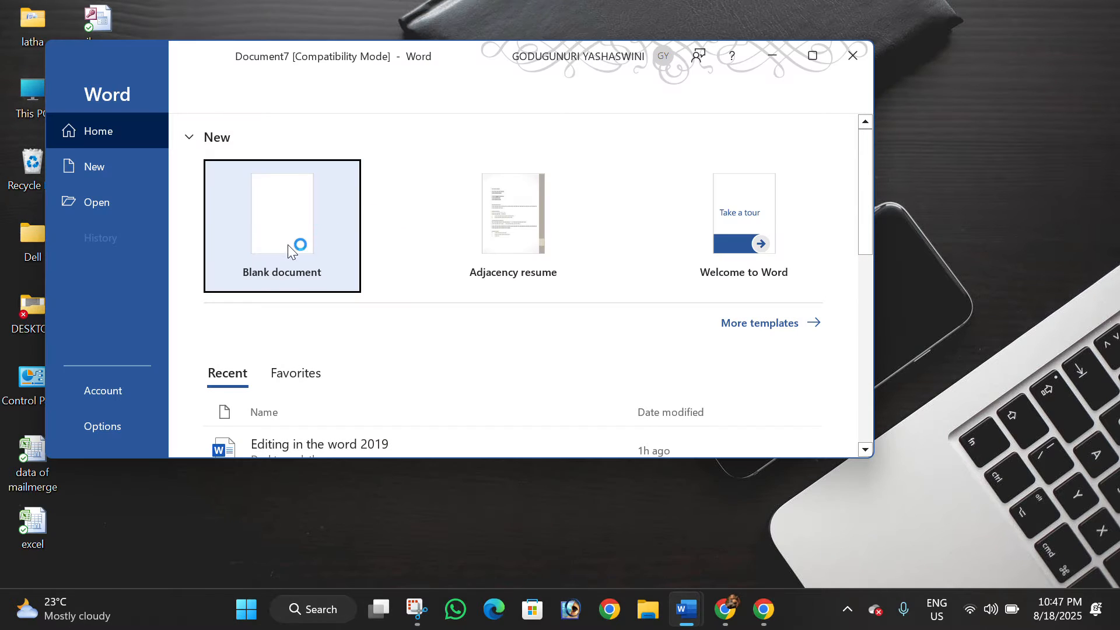
click(275, 229)
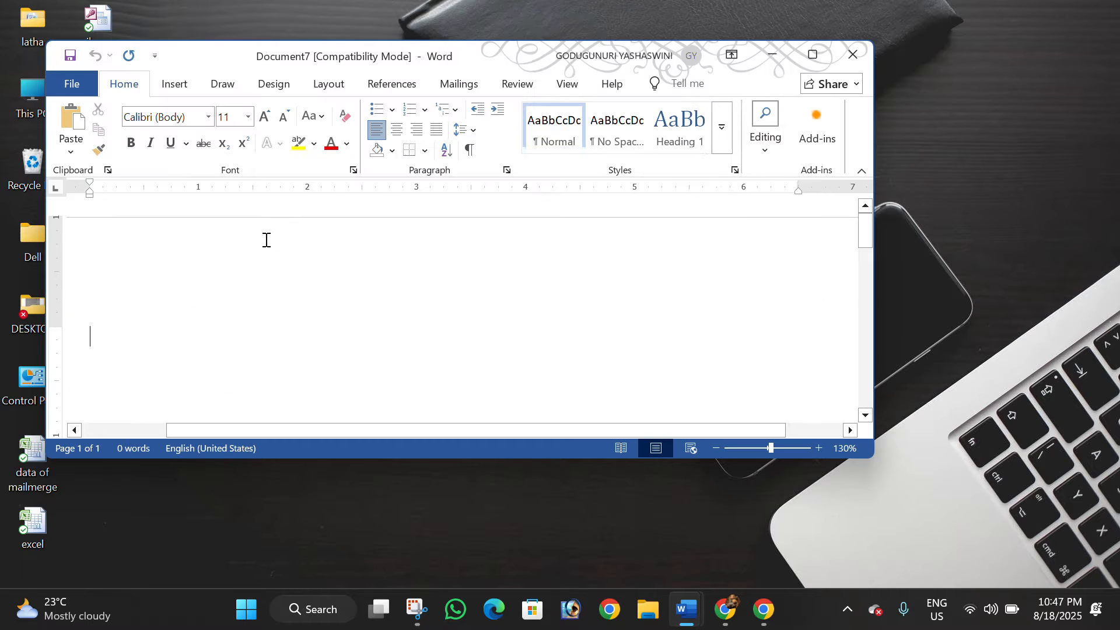
click(810, 60)
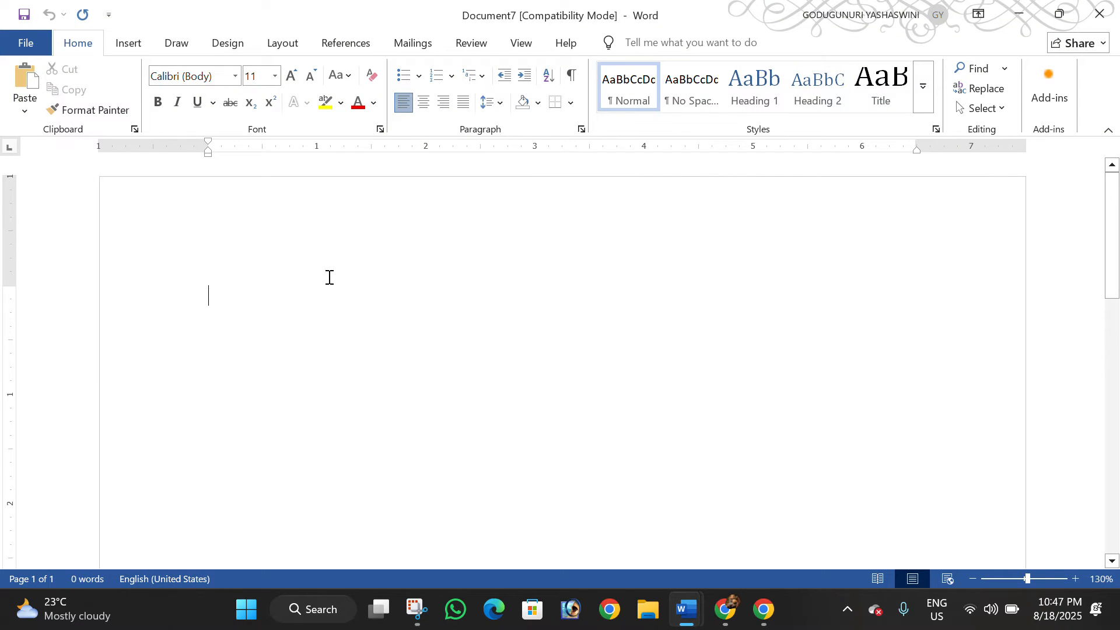
Enter the heading "FORMATTING IN WORD" on the first line of the document
text(FORM)
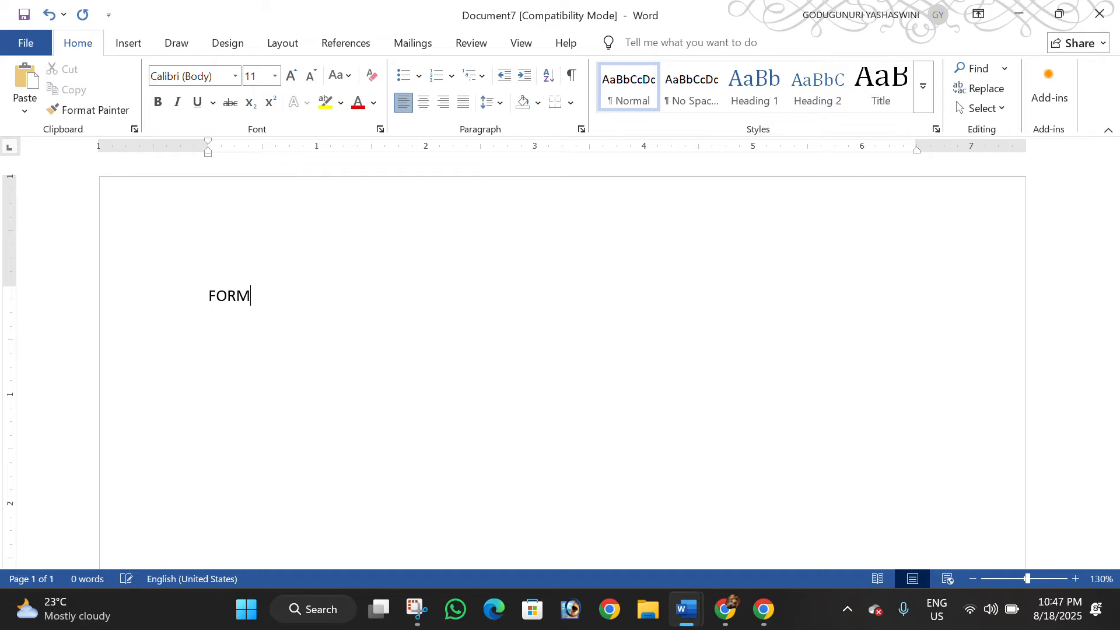
text(ATTING IN WORD)
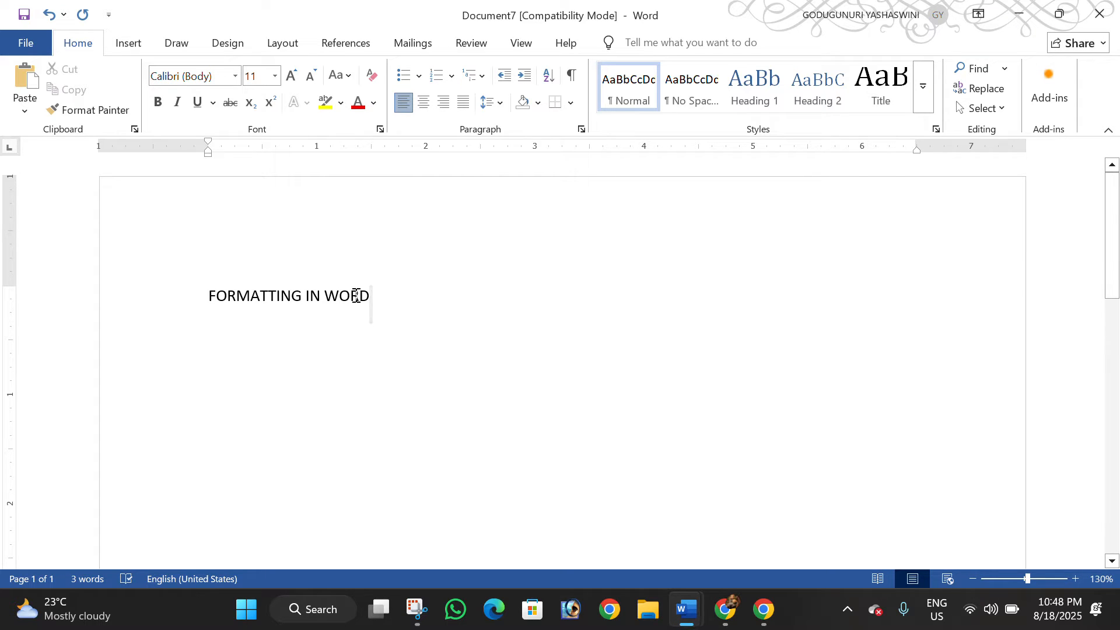
drag(356, 296, 219, 293)
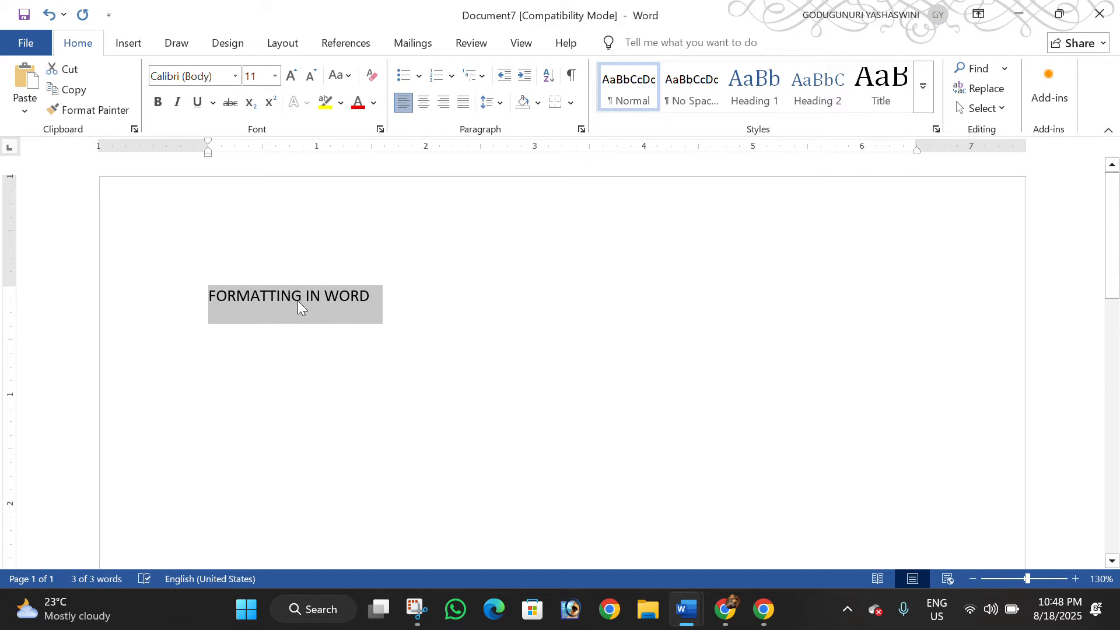
click(391, 297)
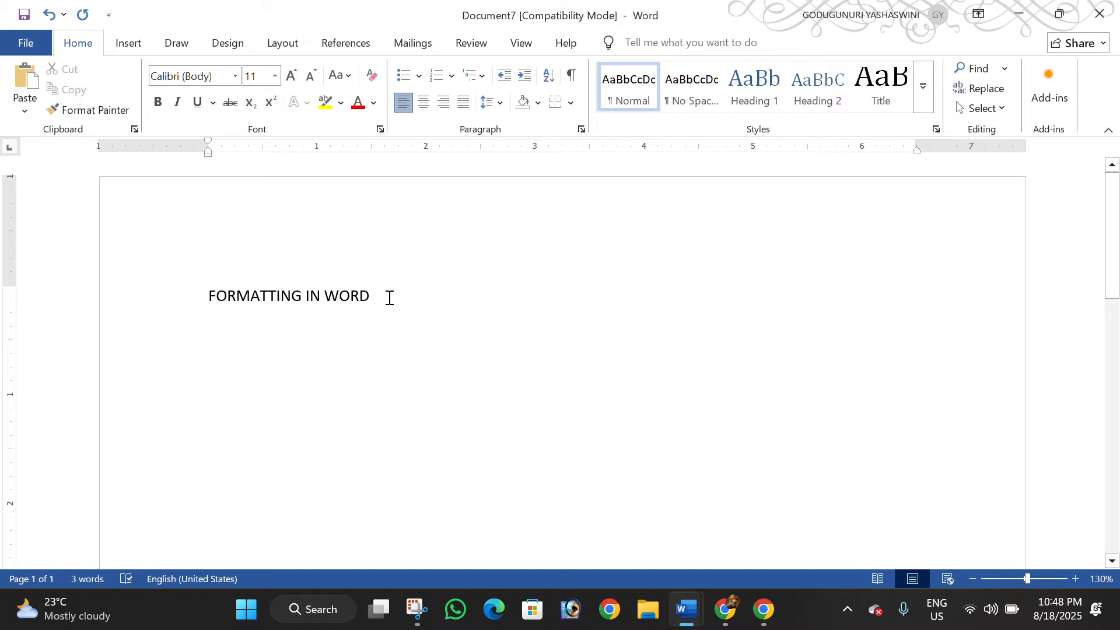
Add the line "CHANGING THE APPERANCE AND ARRANGEMENT OF THE TEXT IS CALLED FORMATTING" below the heading
text(CHANGING T)
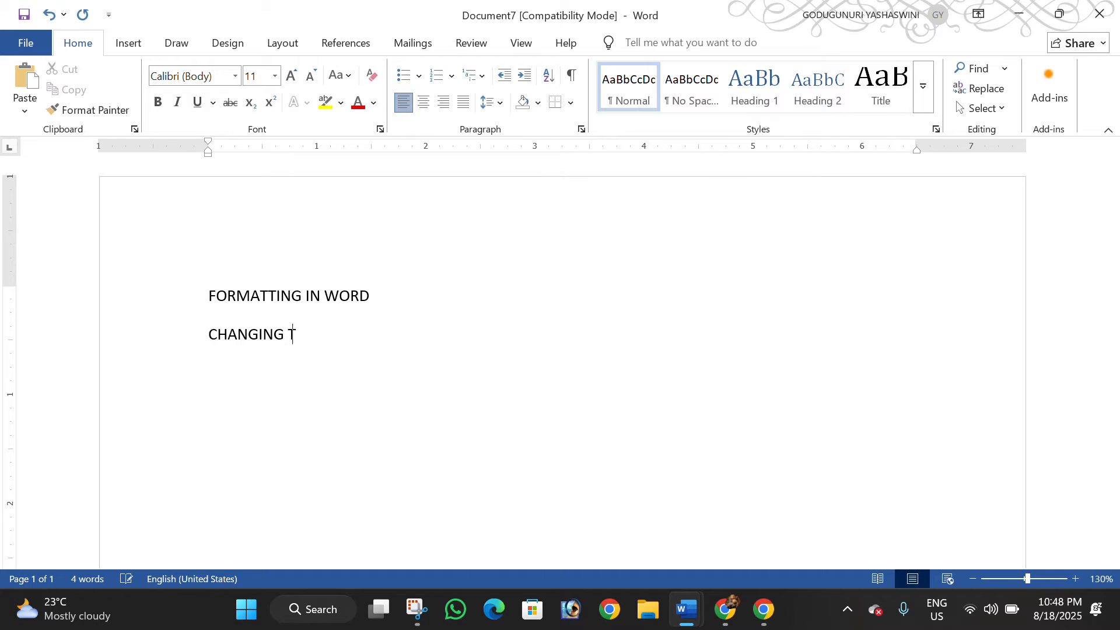
text(HE APPERANCE)
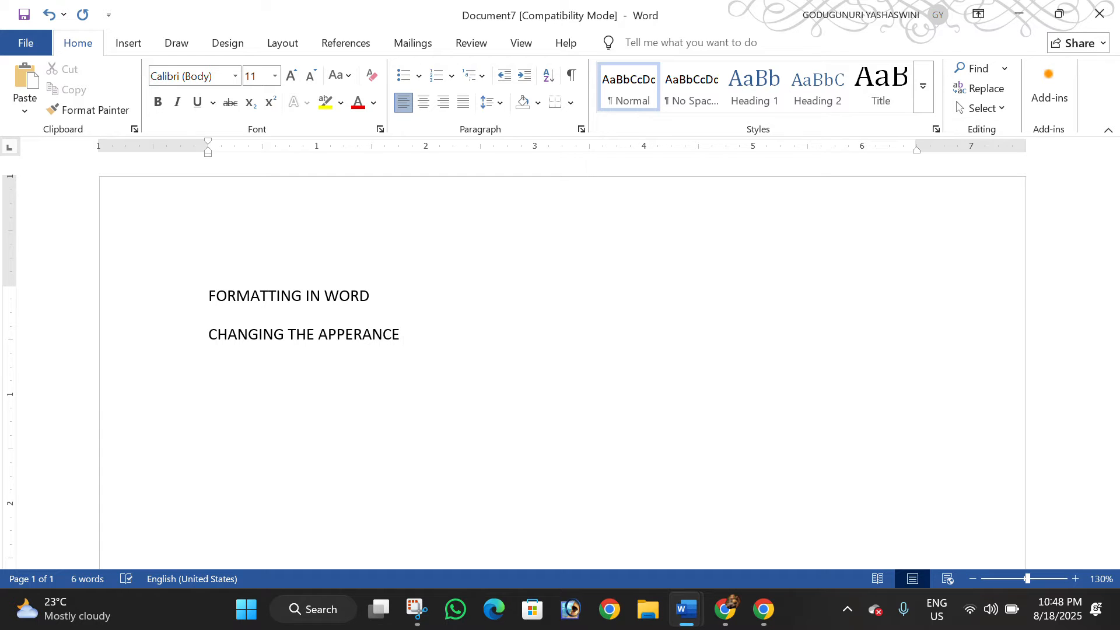
text( AND ARRANGEMEN)
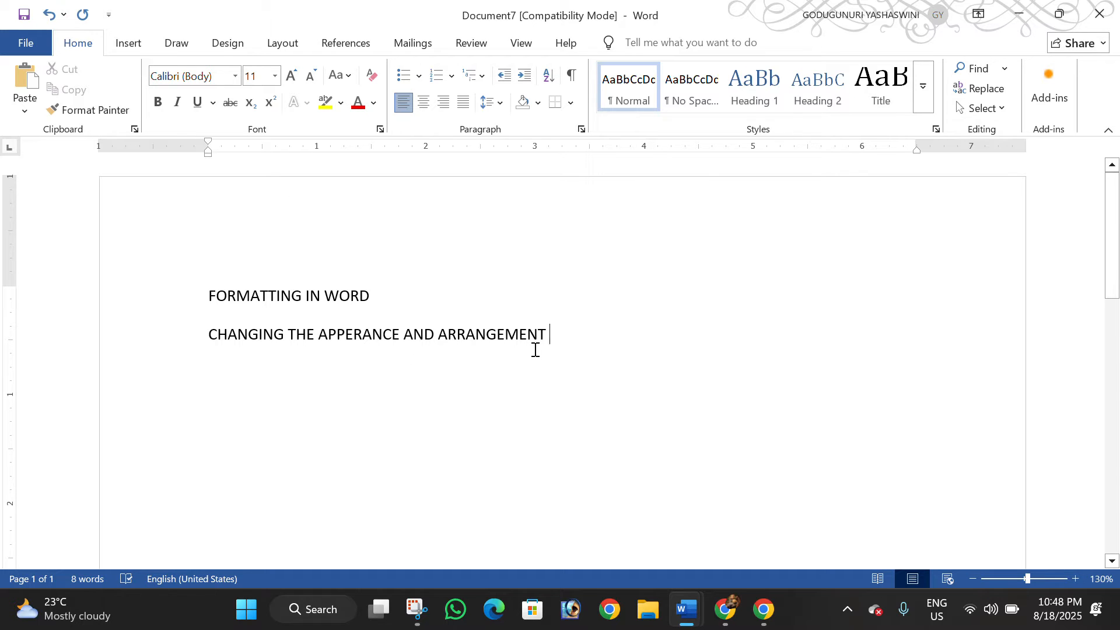
text(T OF TH)
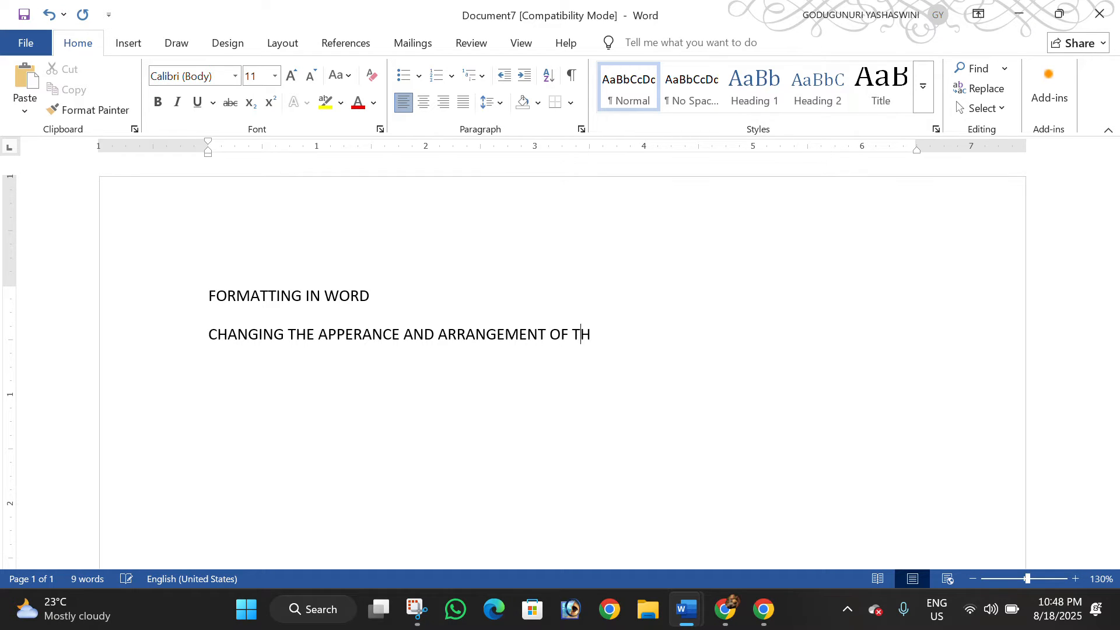
text(E TEXT)
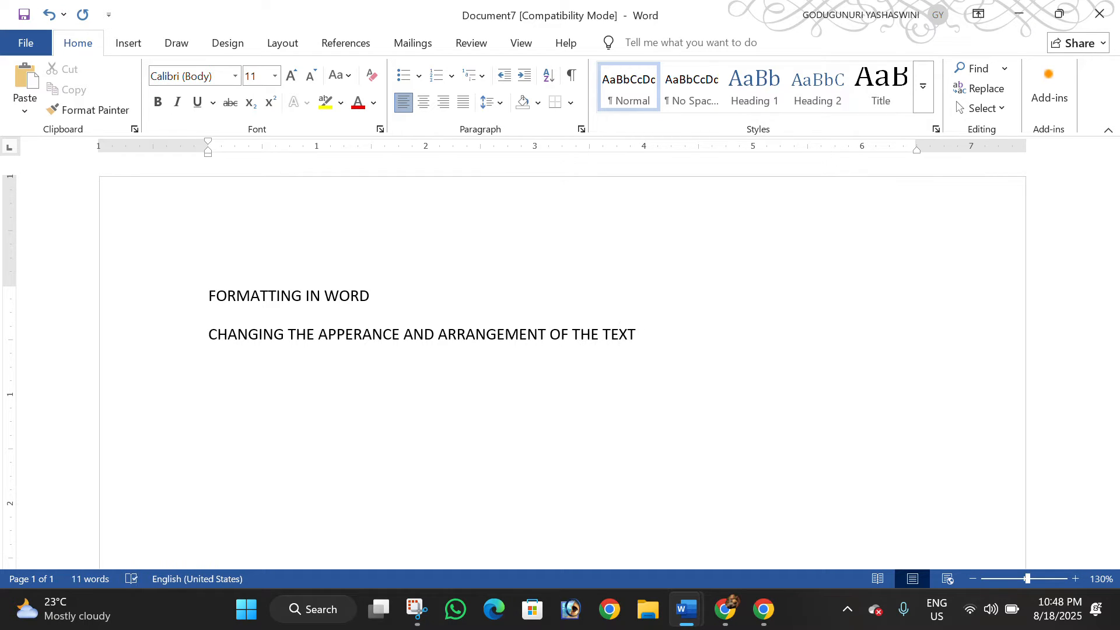
text( IS CALLED FORMATTING)
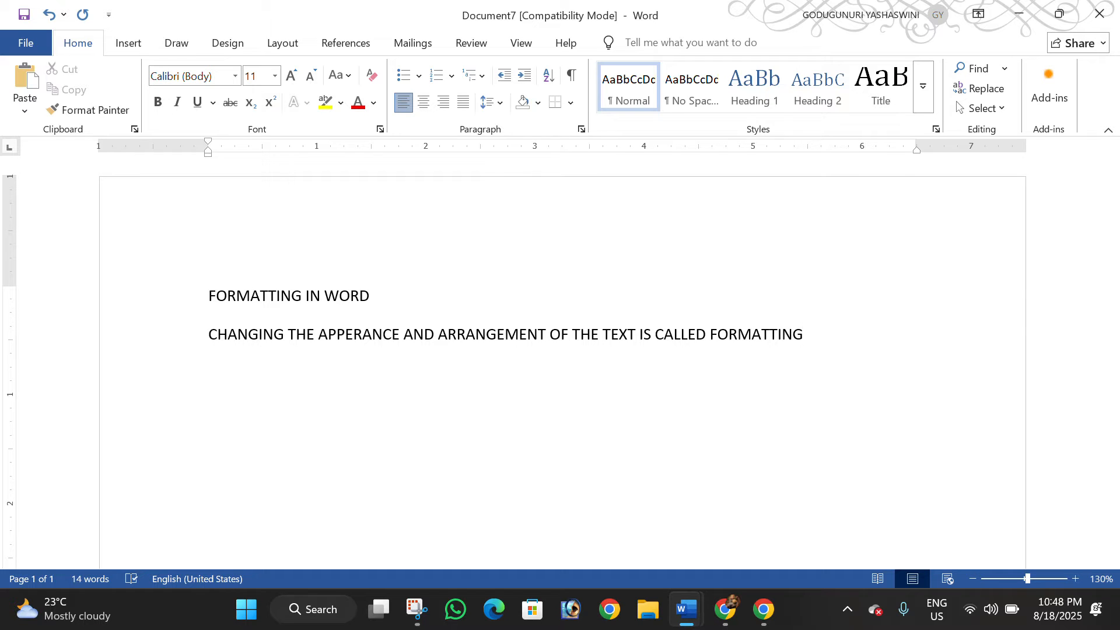
Change the heading and the definition line from all capitals to sentence case
key(ctrl+a)
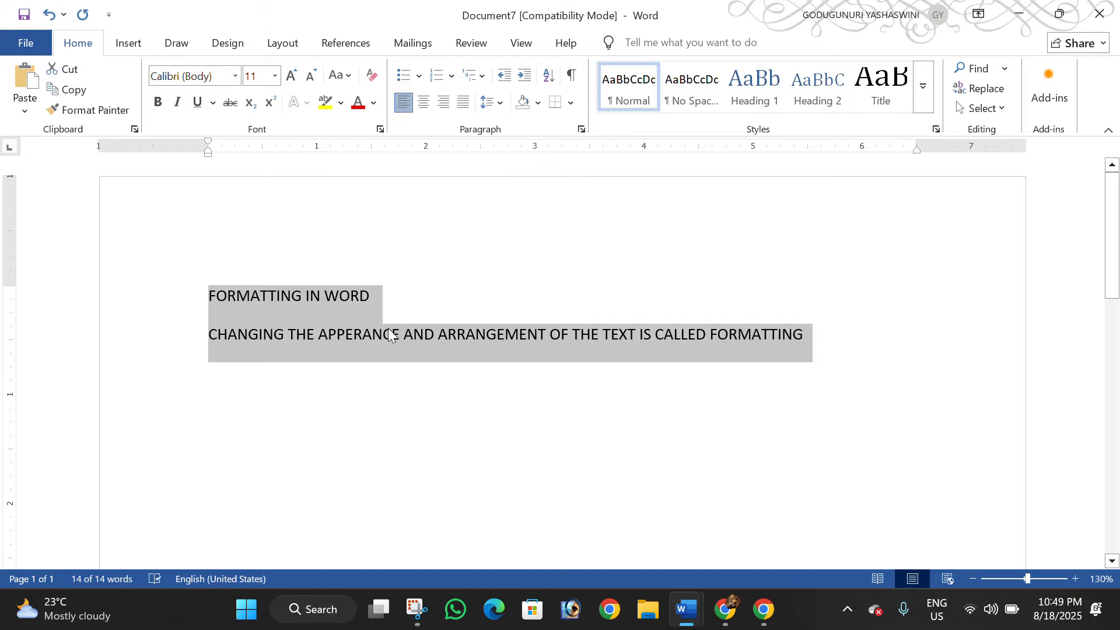
click(423, 372)
drag(821, 334, 208, 313)
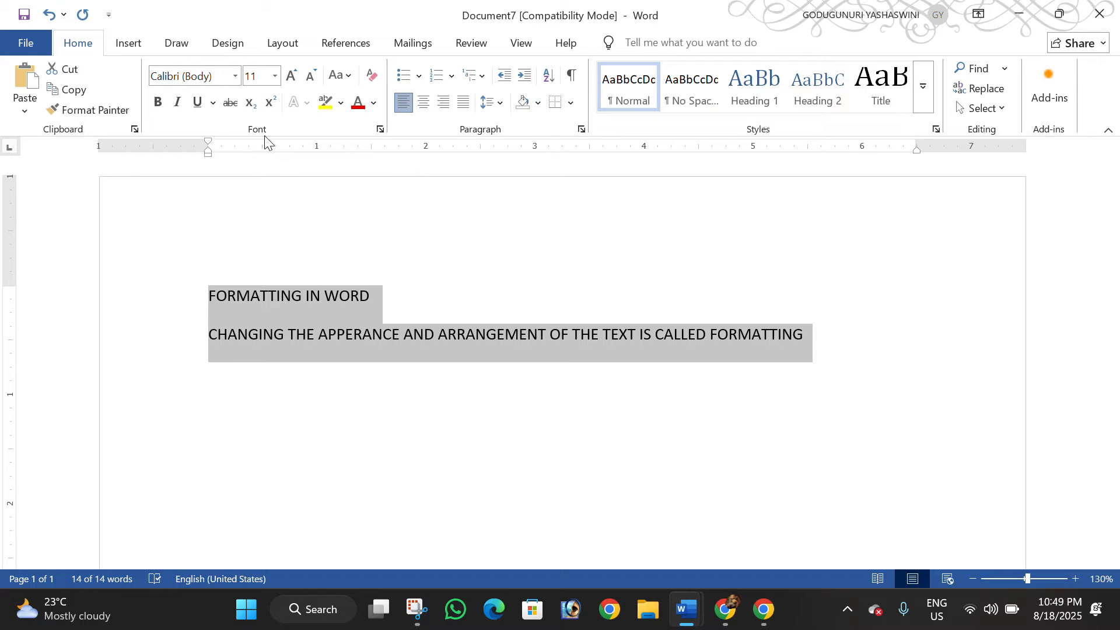
click(336, 80)
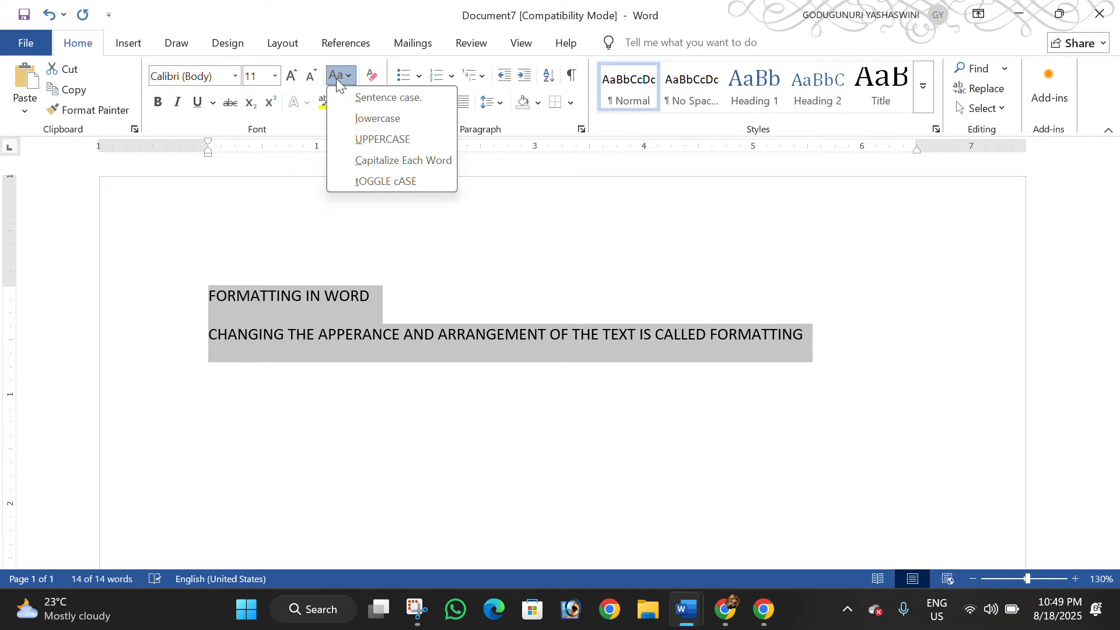
click(345, 96)
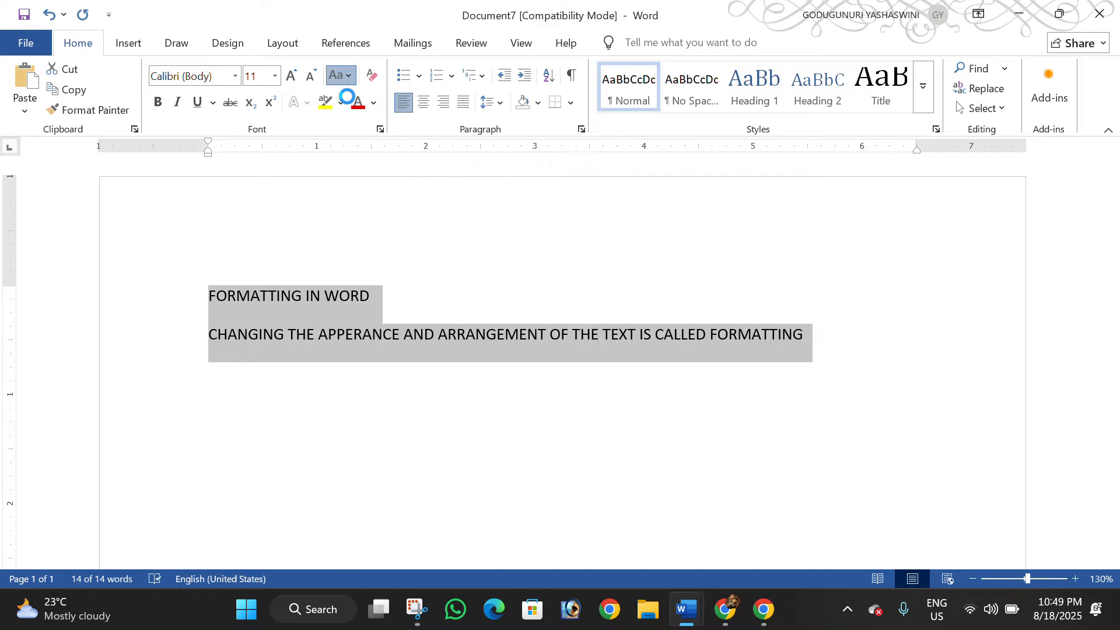
click(349, 337)
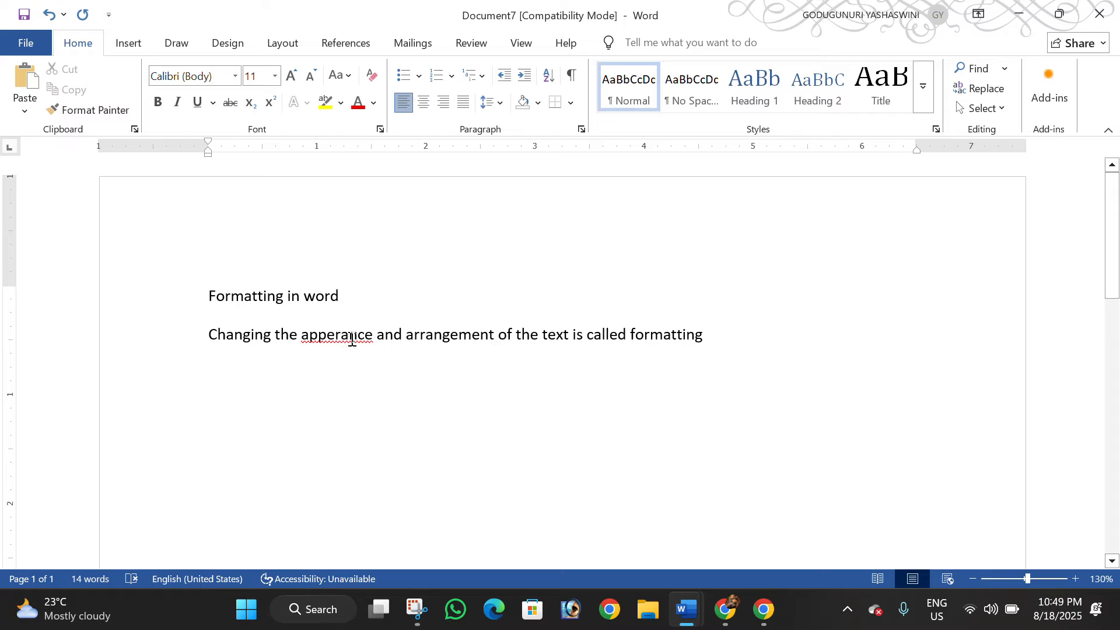
Correct the misspelled word "apperance" to "appearance" and end the definition sentence with a period
drag(376, 336, 301, 341)
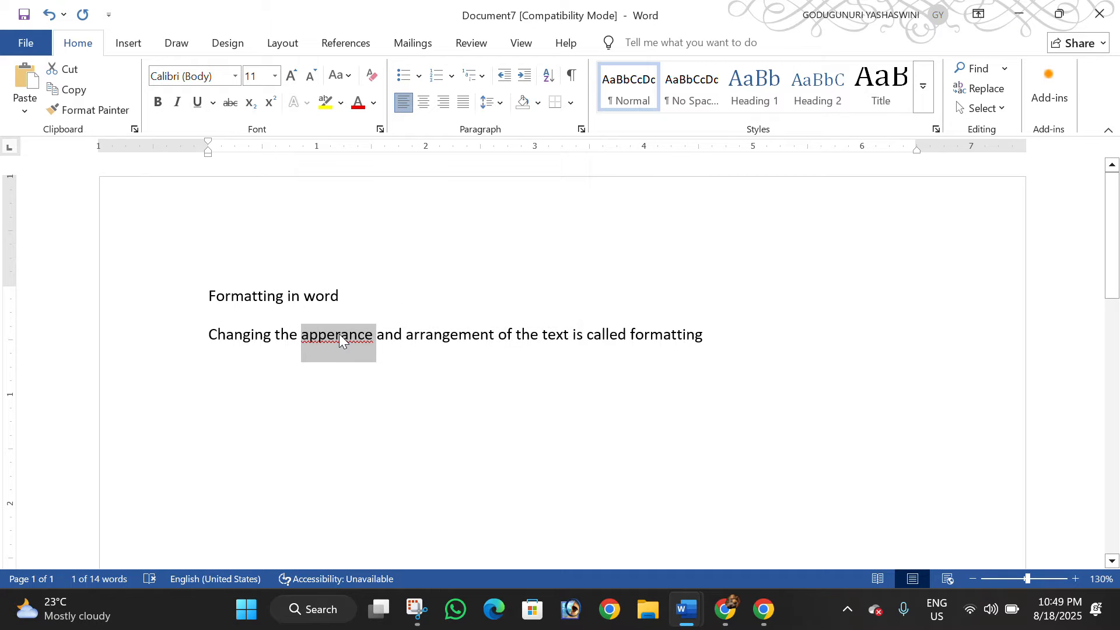
right_click(341, 340)
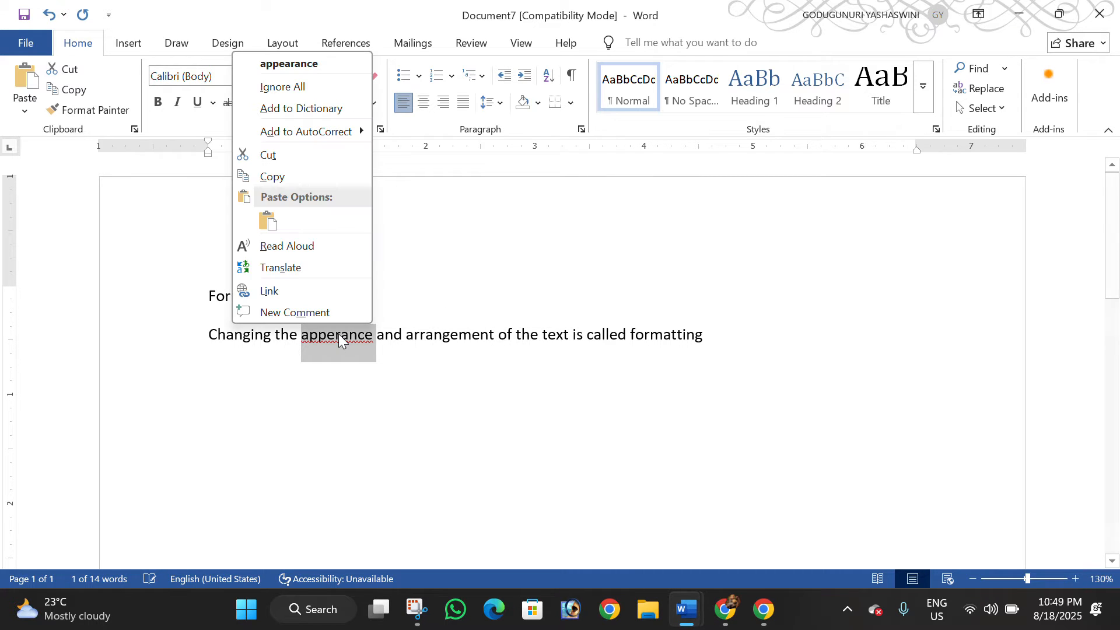
click(308, 65)
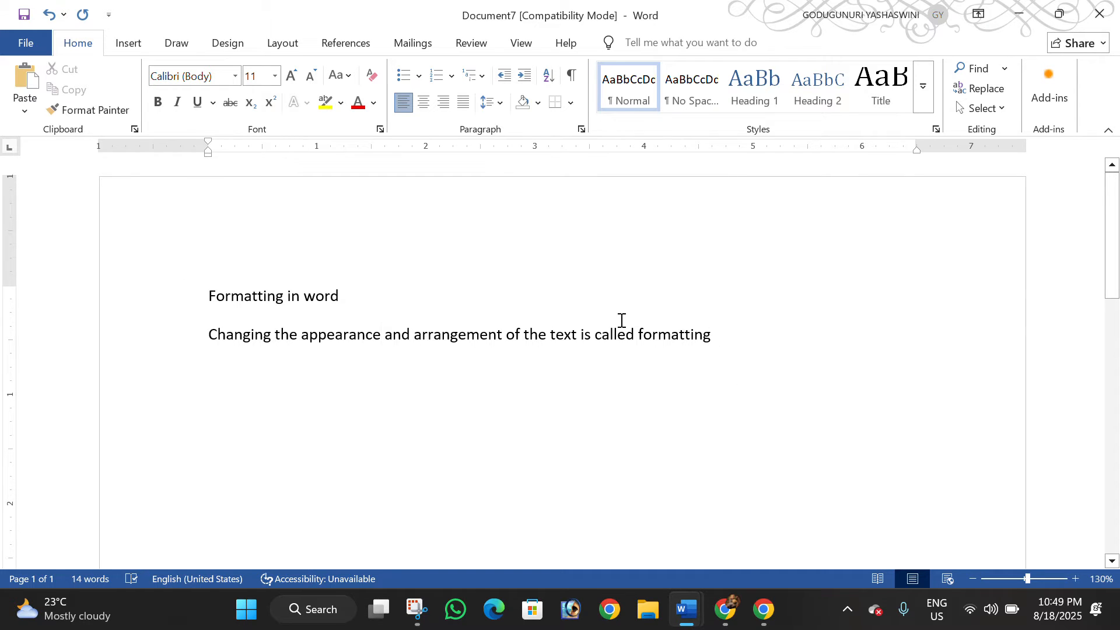
key(BackSpace)
text(g.)
Try font sizes 72 and 12 on the whole definition sentence
drag(283, 301, 181, 302)
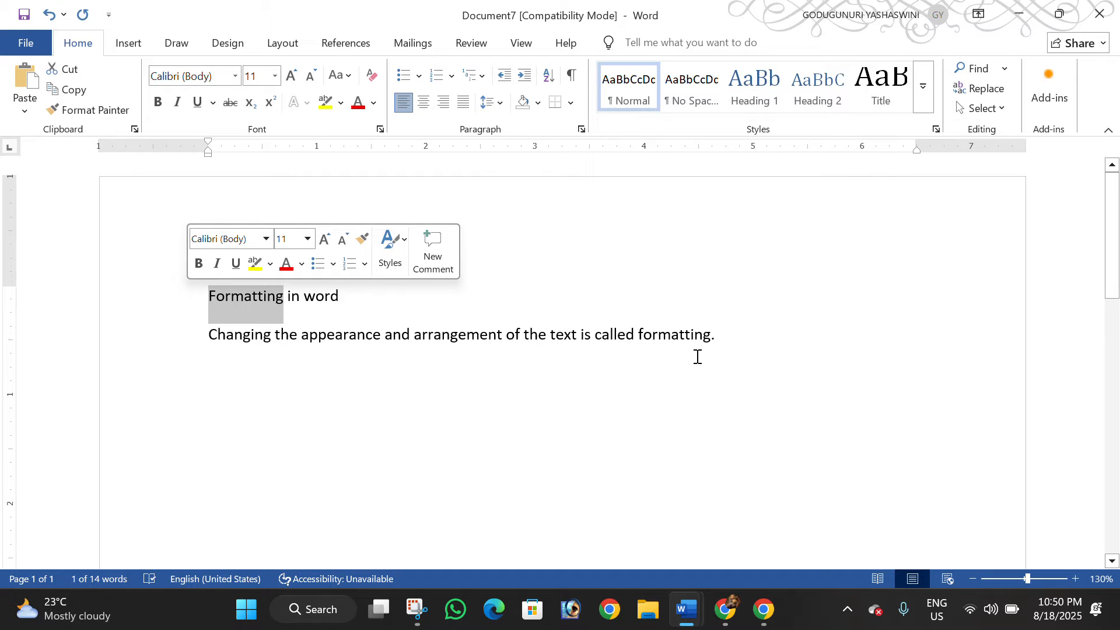
drag(729, 334, 219, 358)
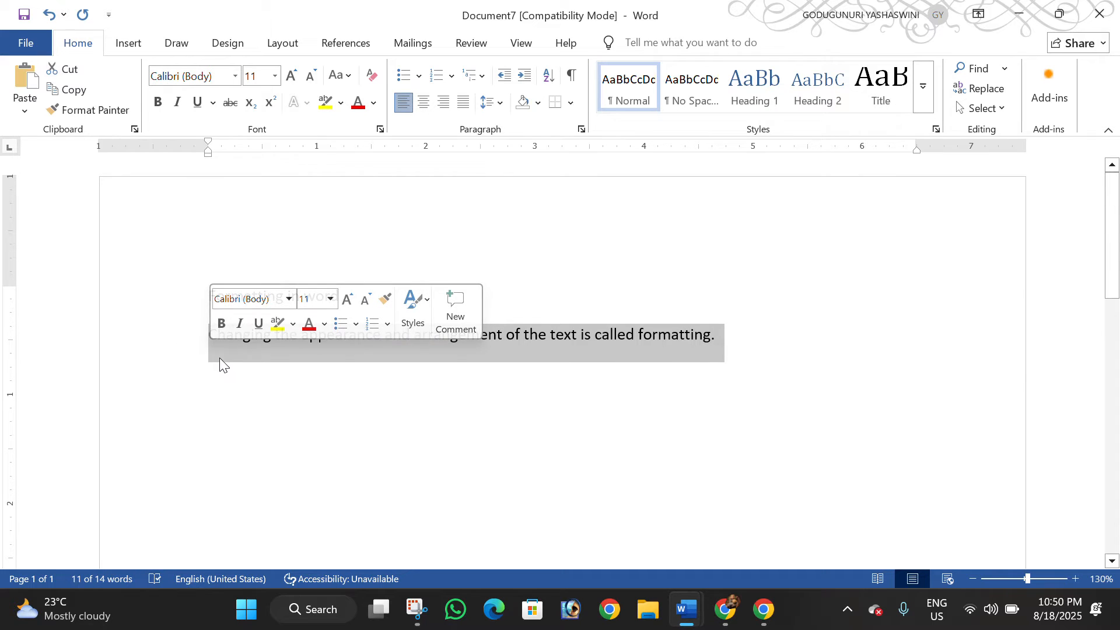
click(275, 77)
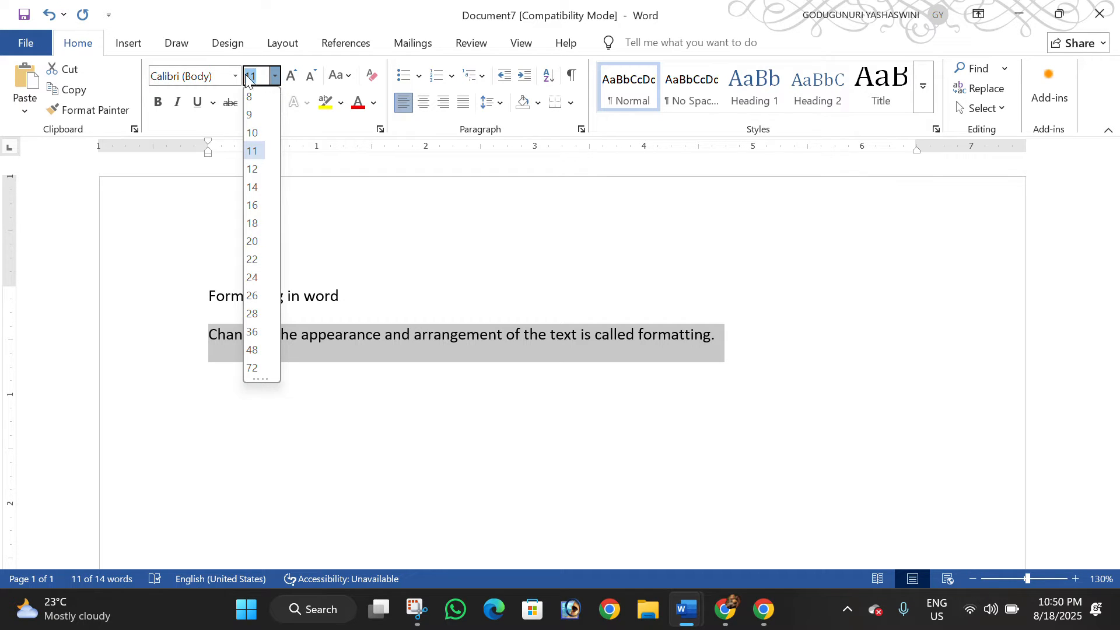
click(256, 369)
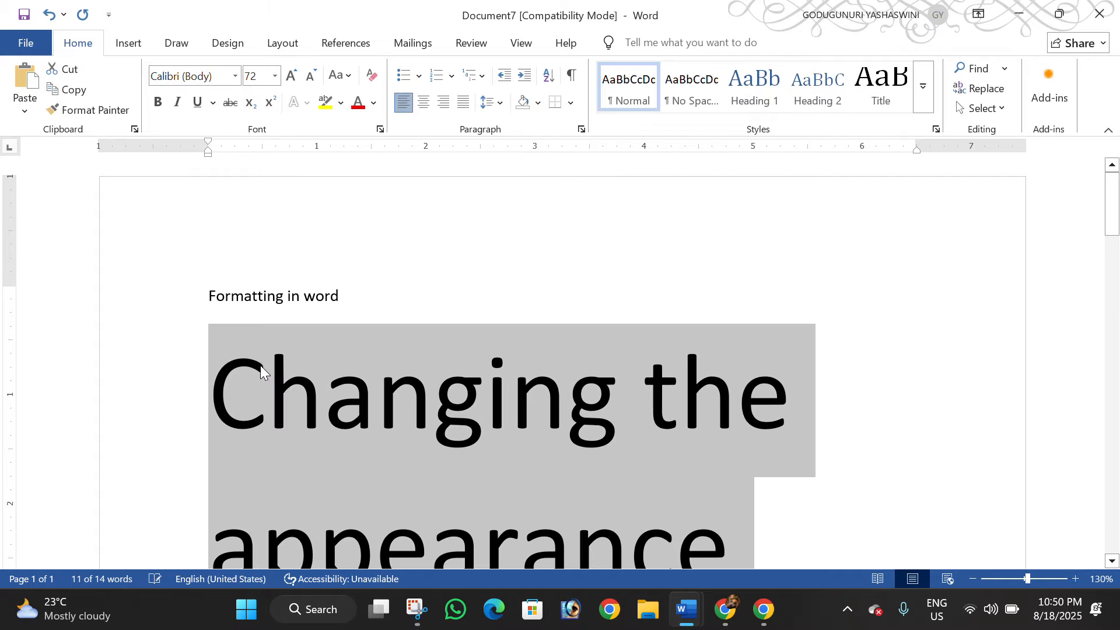
click(276, 76)
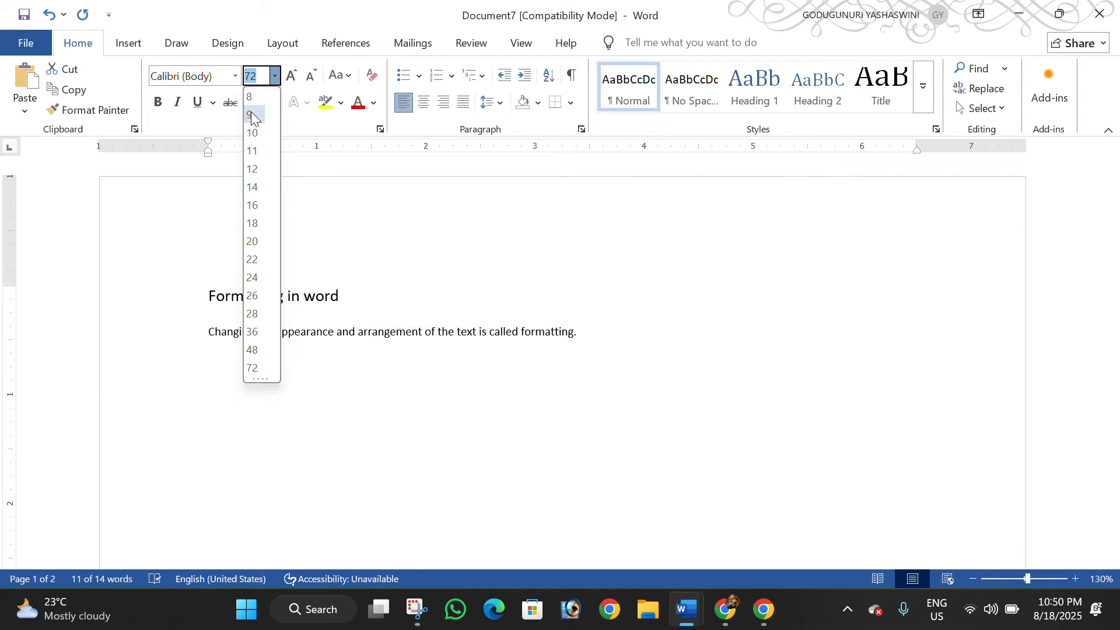
click(252, 169)
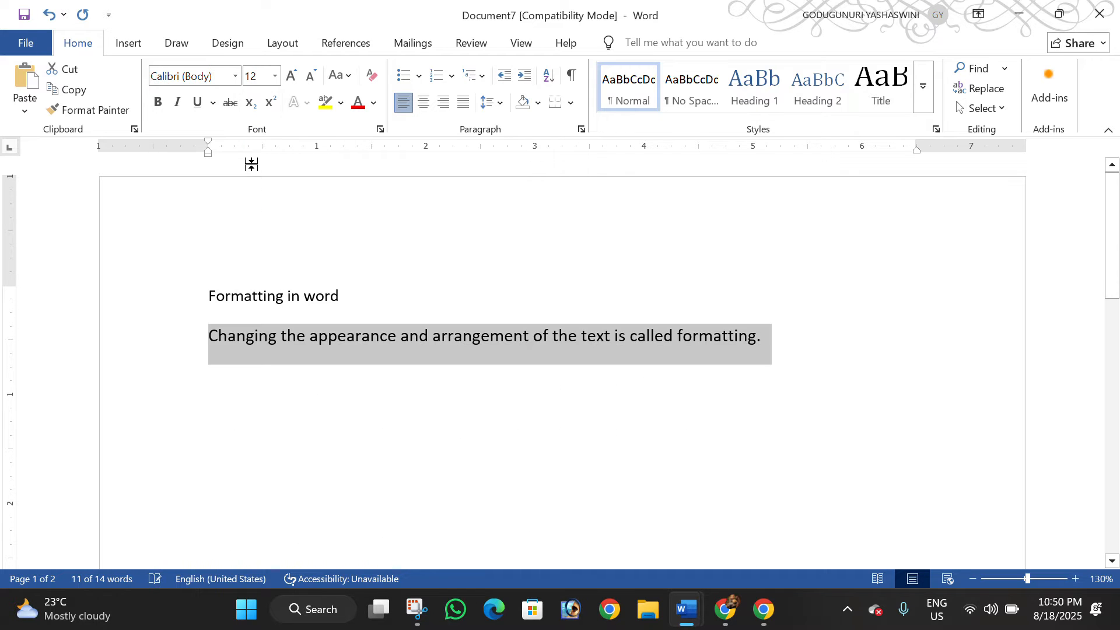
Set the definition sentence's font size to 72 and increase it stepwise to 90
click(277, 78)
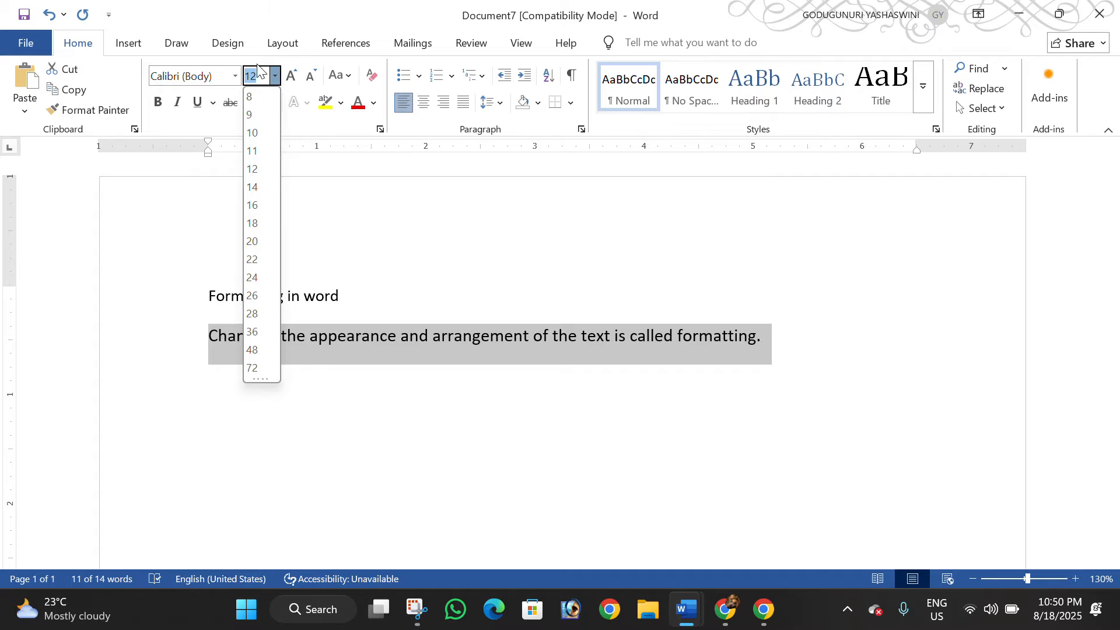
click(265, 368)
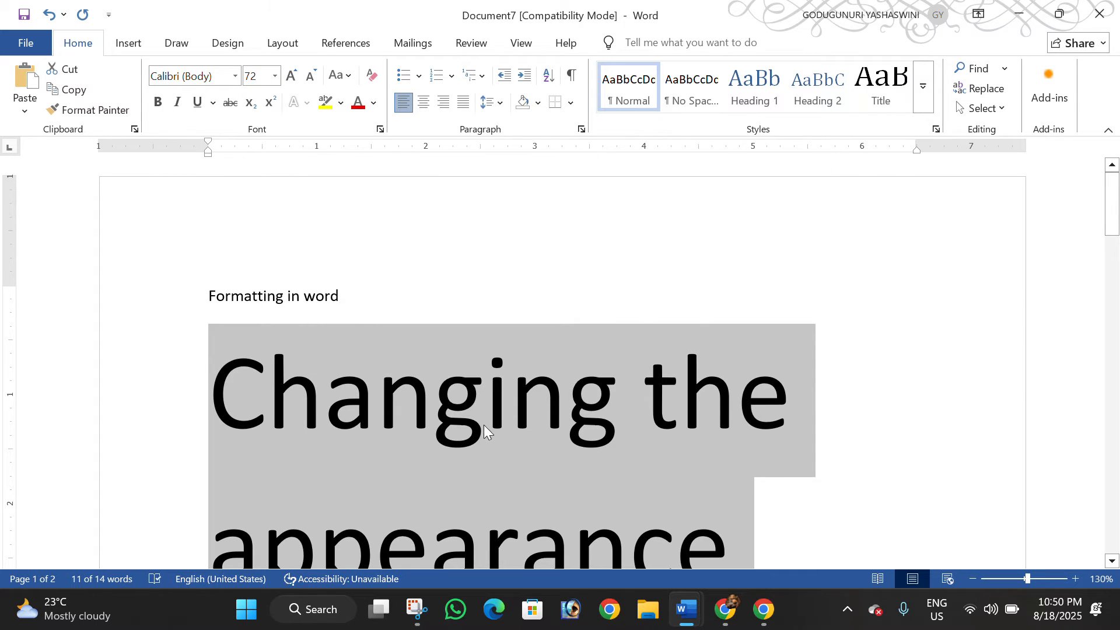
click(296, 76)
click(295, 78)
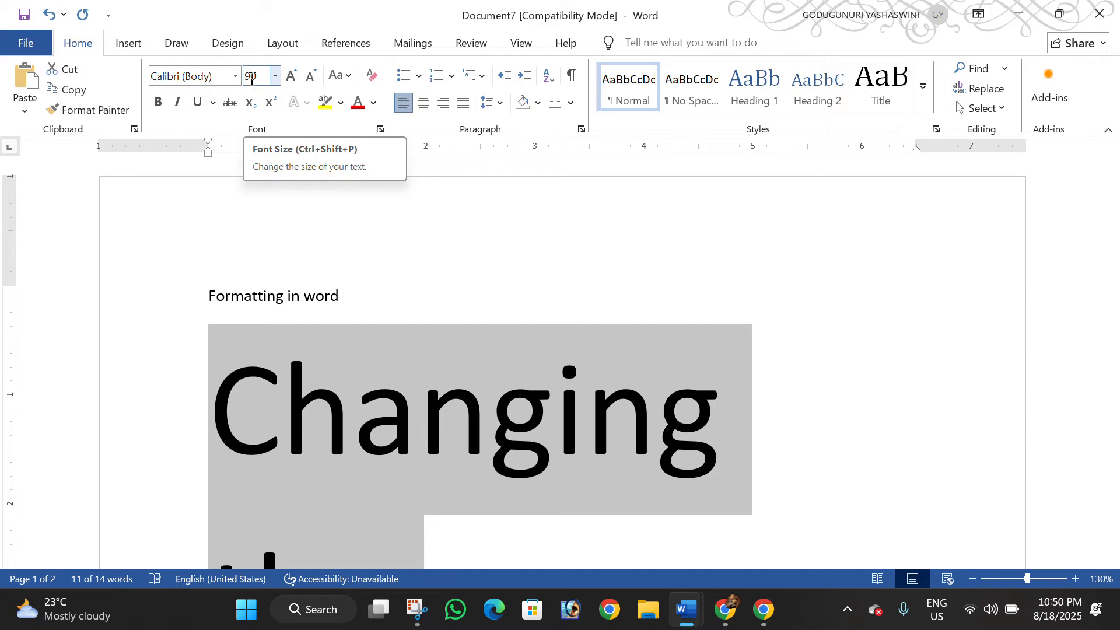
Decrease the definition sentence's font size stepwise to 28
click(310, 75)
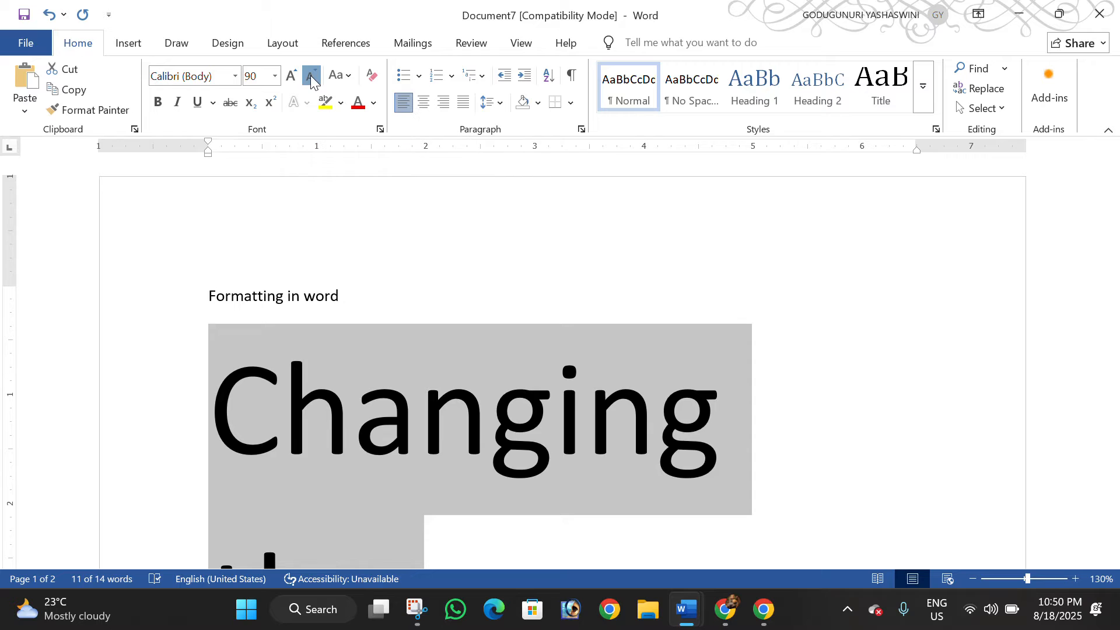
click(310, 75)
click(310, 75)
click(311, 76)
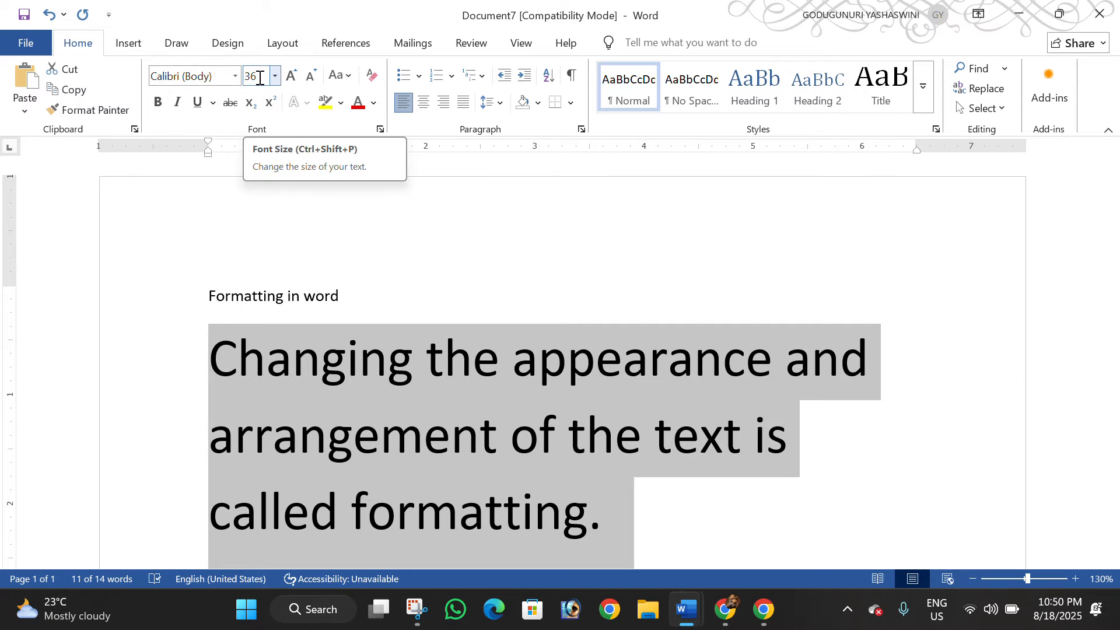
click(311, 76)
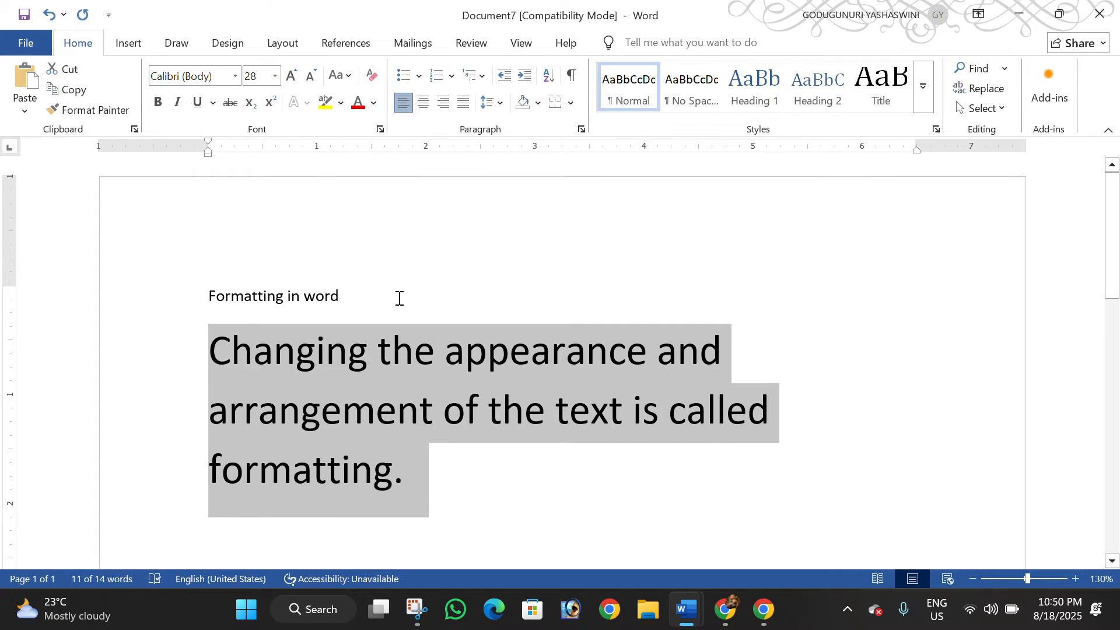
Set the font size of the heading "Formatting in word" to 36
drag(365, 297, 218, 297)
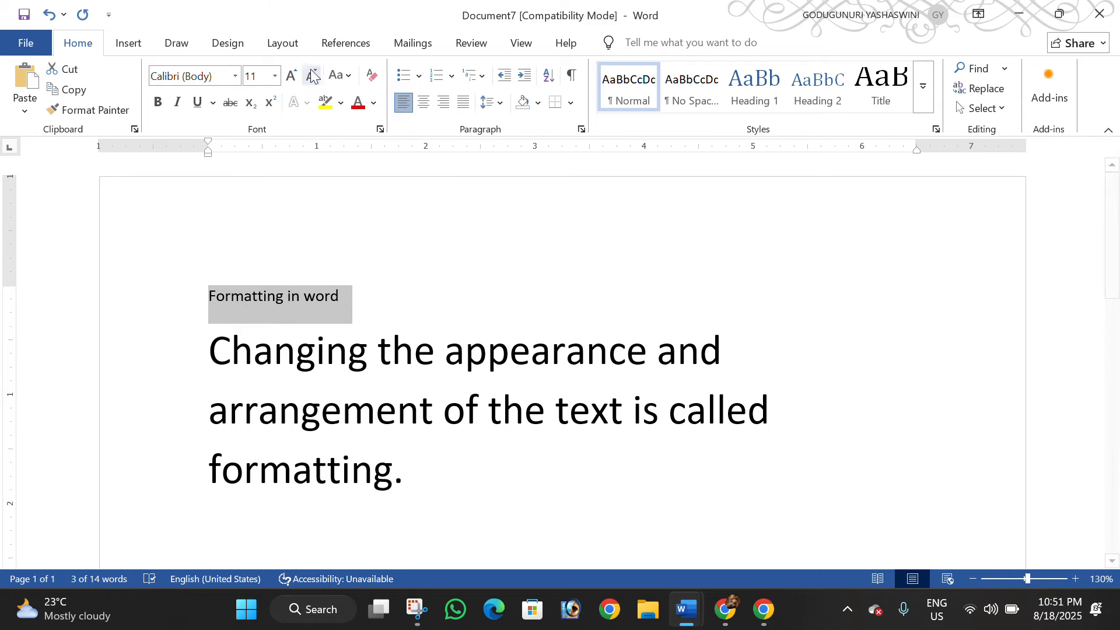
click(275, 77)
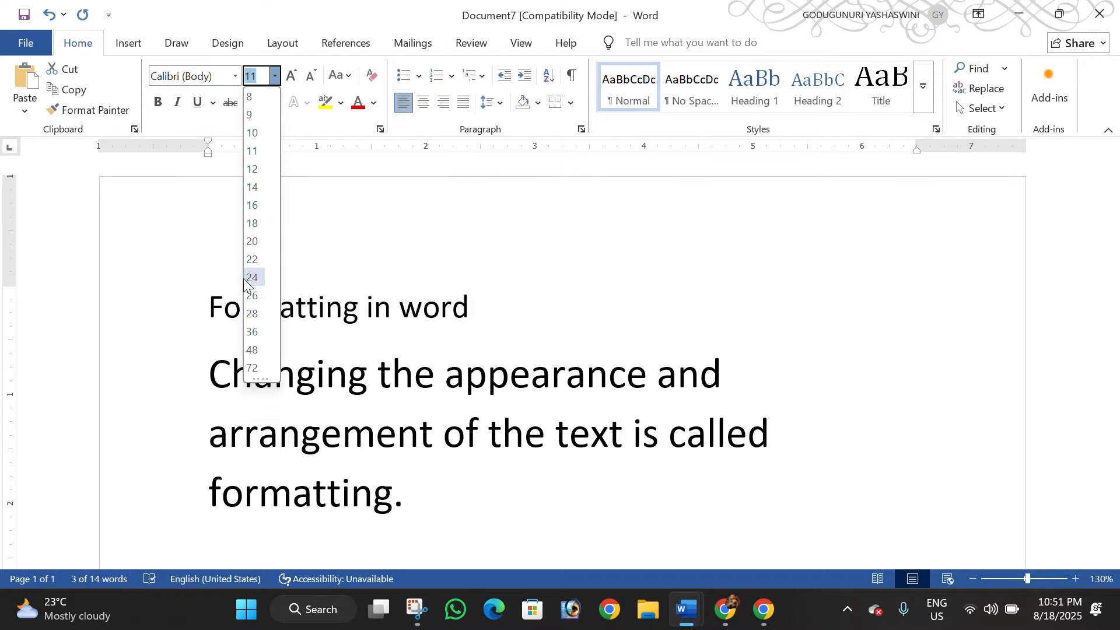
click(261, 331)
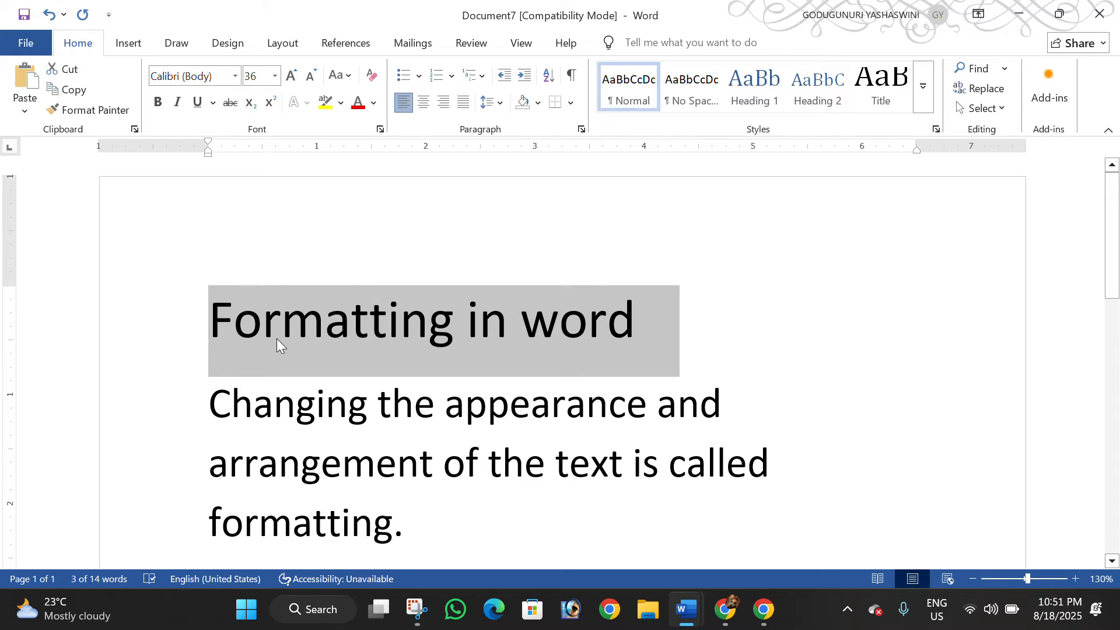
Change the font color of the heading "Formatting in word" to the standard dark red
click(585, 328)
drag(655, 330, 304, 325)
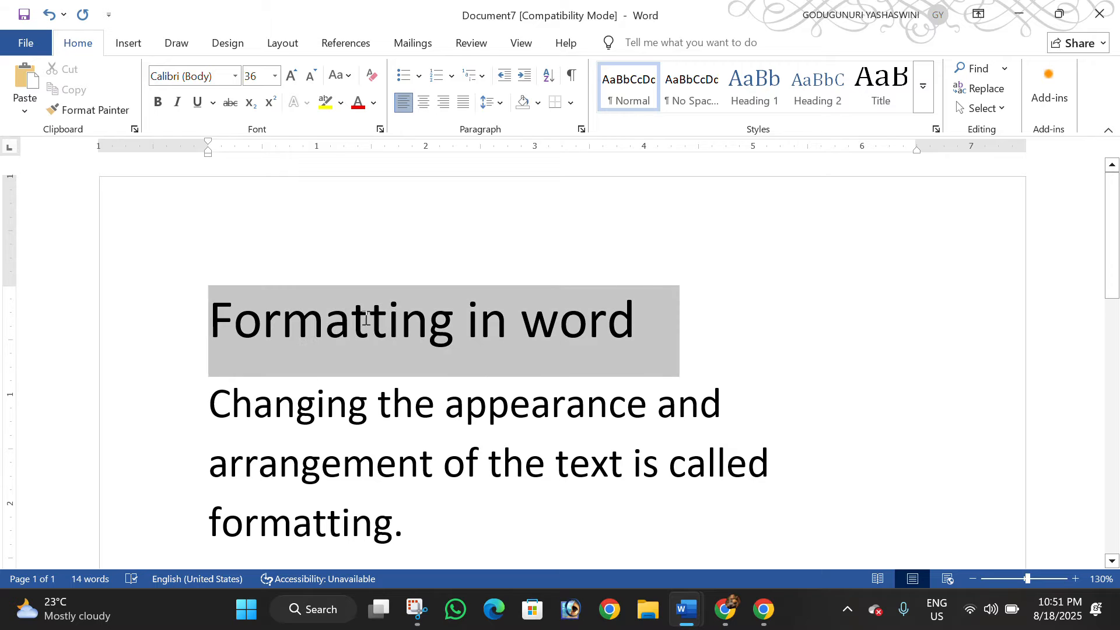
click(375, 103)
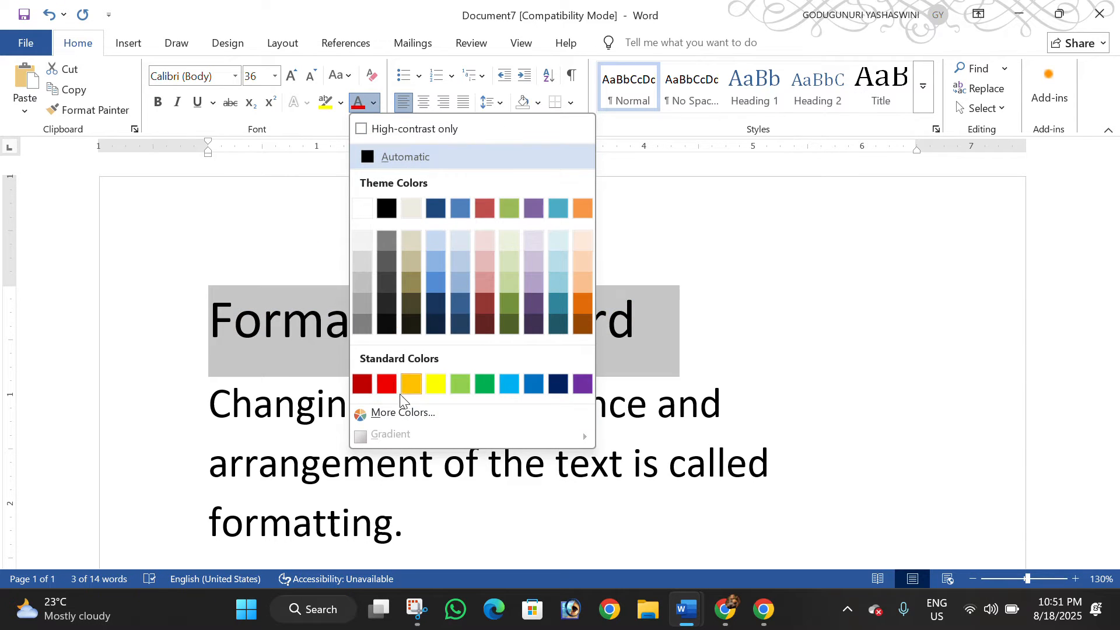
click(362, 383)
click(477, 315)
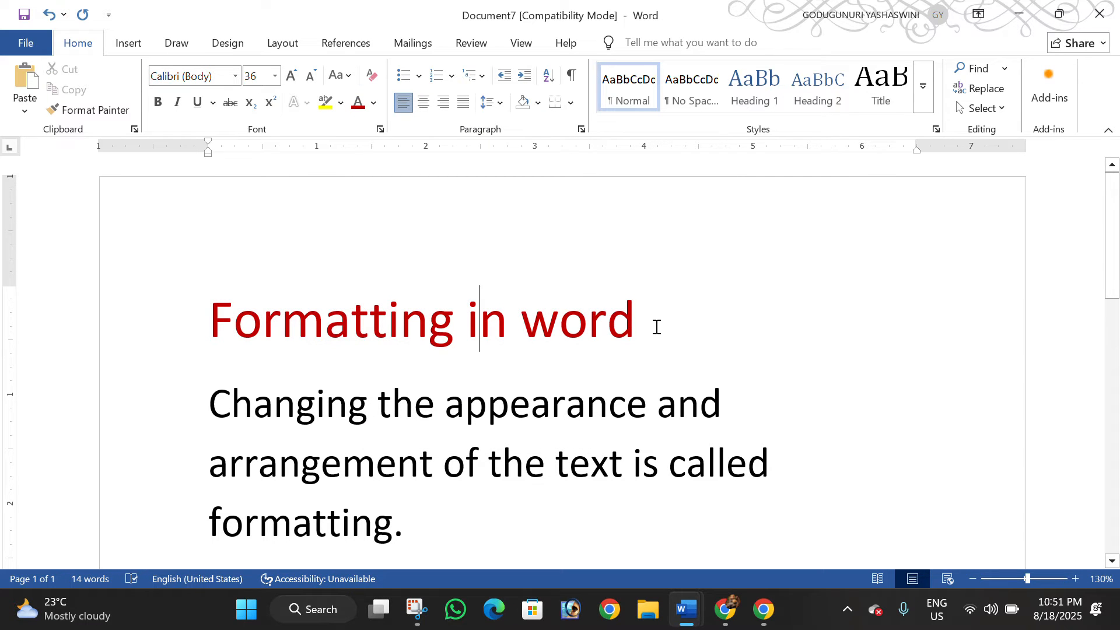
Highlight the heading "Formatting in word" in yellow
drag(647, 324, 365, 315)
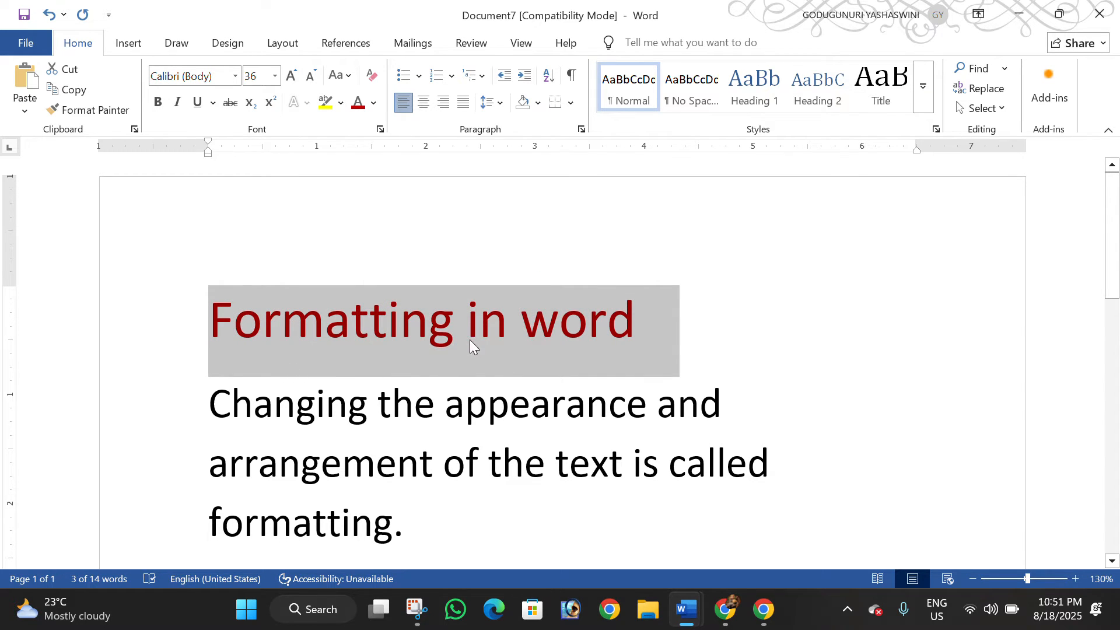
click(766, 327)
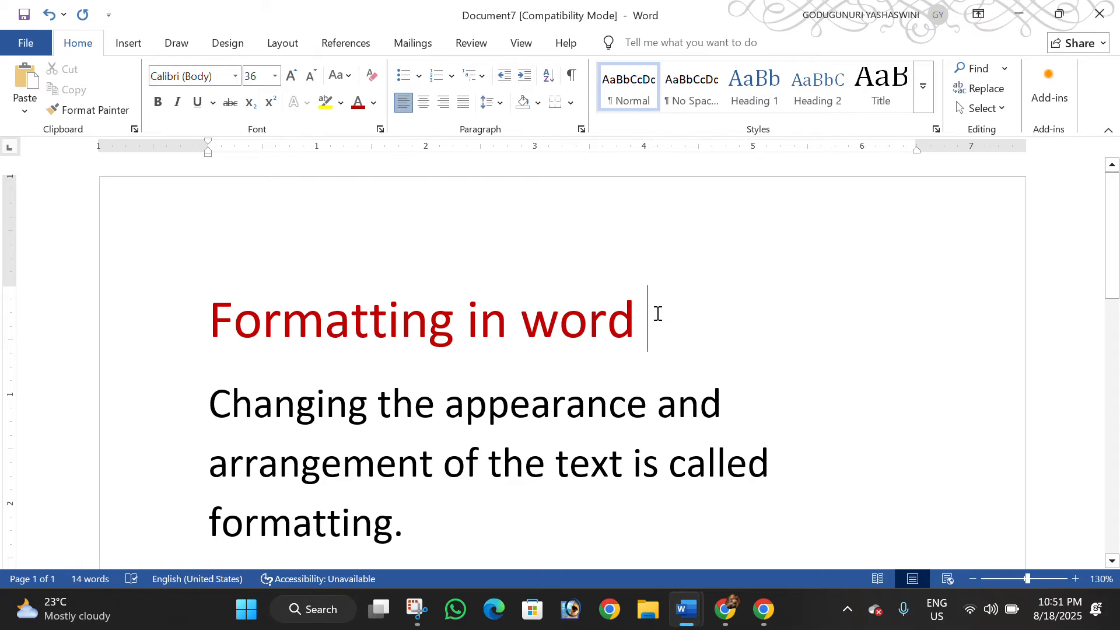
drag(655, 313, 316, 295)
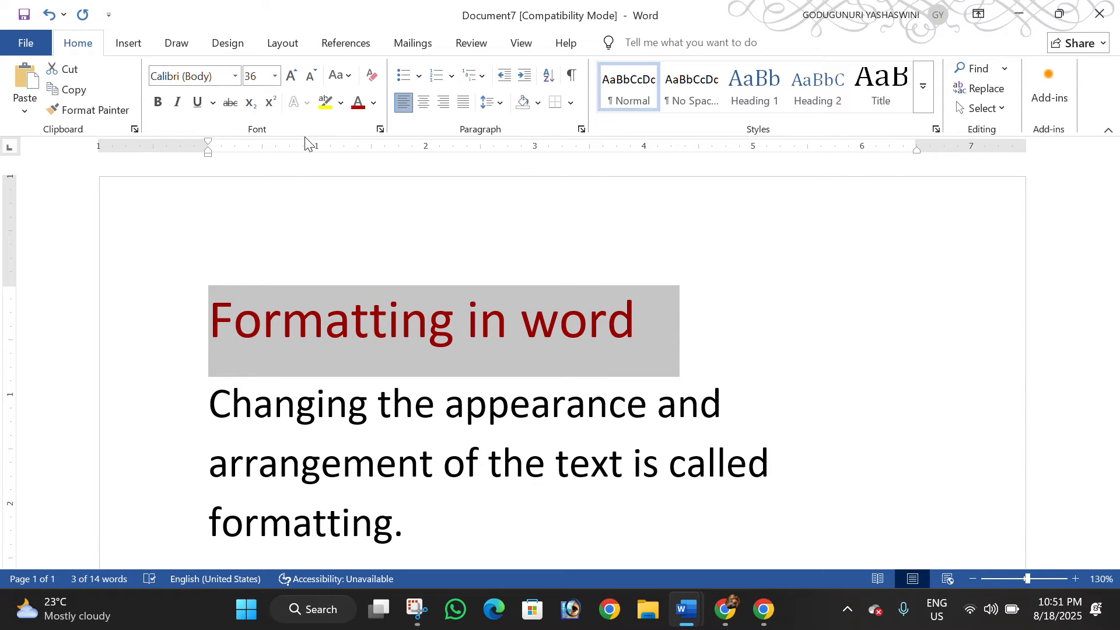
click(326, 105)
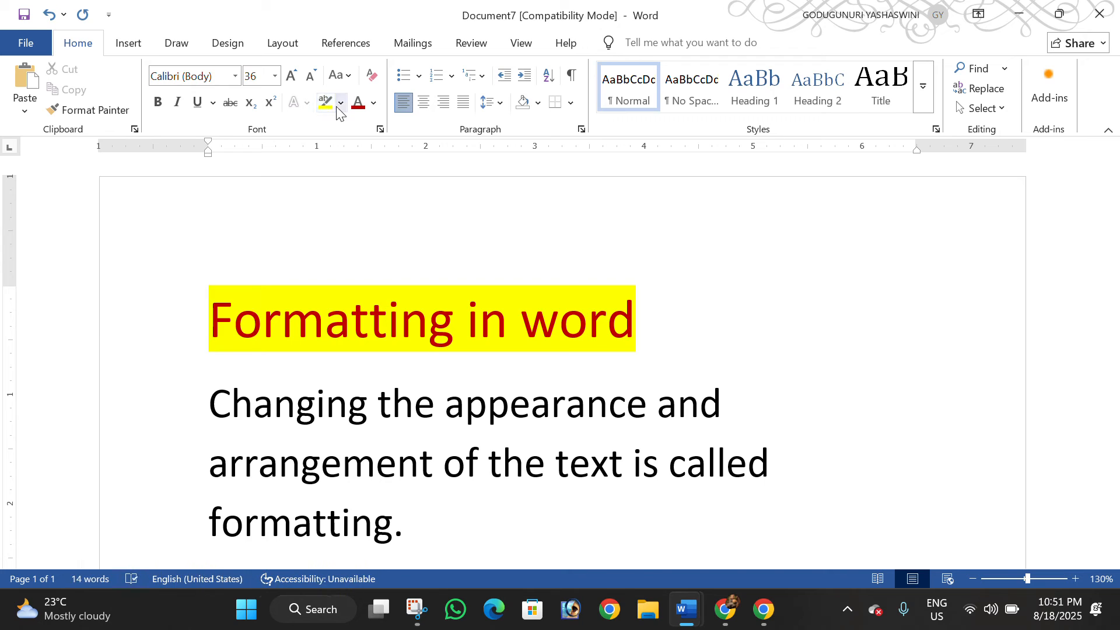
Change the text highlight of the heading "Formatting in word" to light gray
click(341, 103)
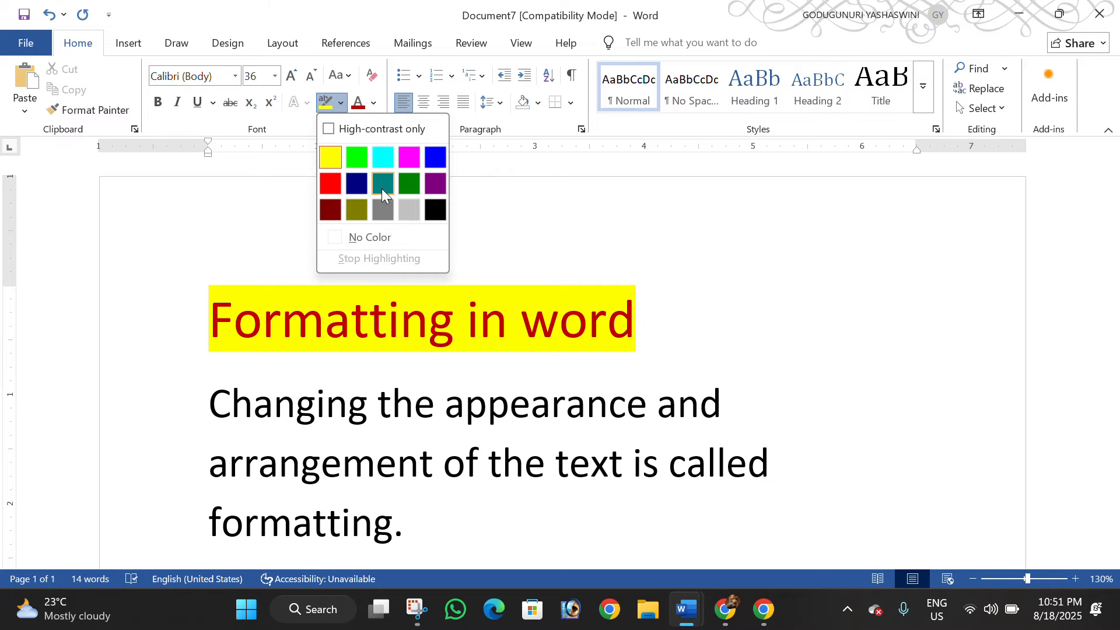
click(670, 338)
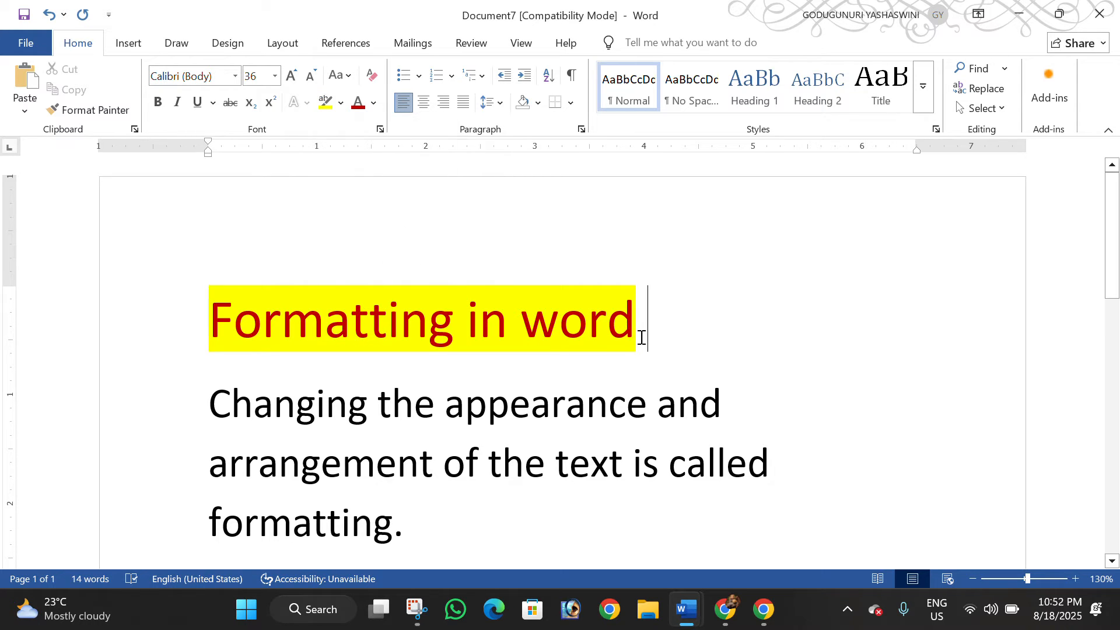
drag(642, 333, 355, 306)
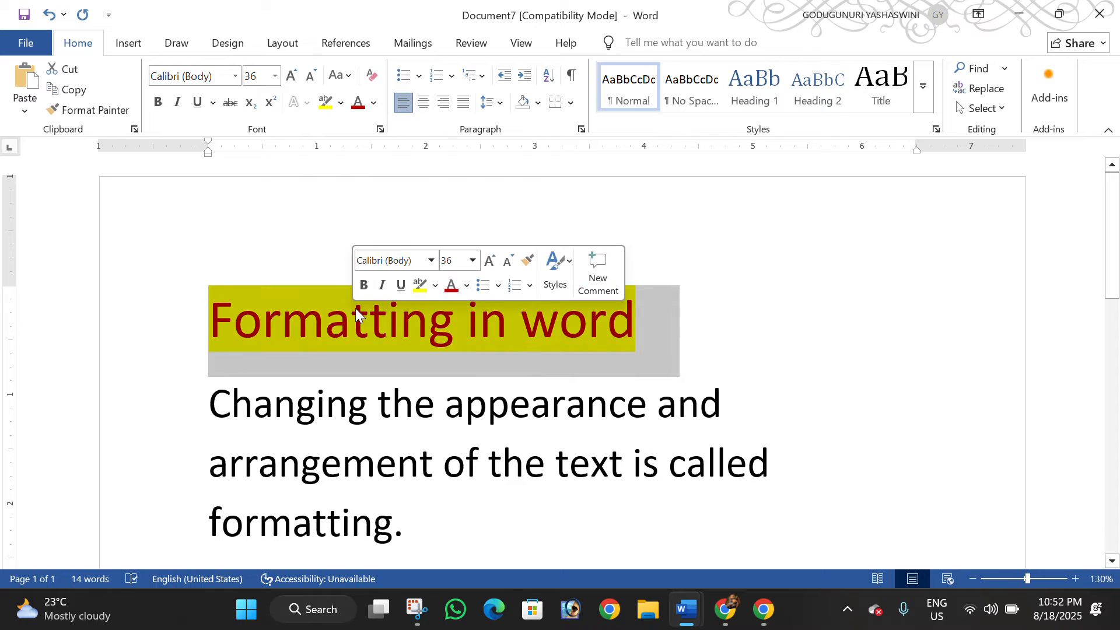
click(340, 103)
click(409, 209)
click(647, 309)
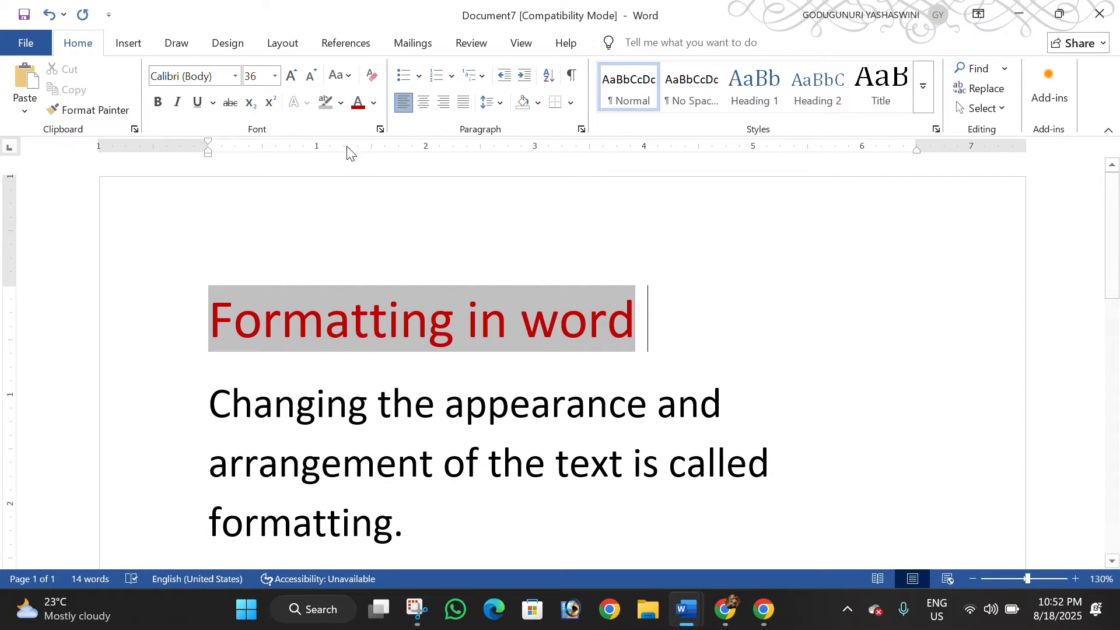
Remove the text highlight from the heading "Formatting in word" by choosing No Color
click(340, 103)
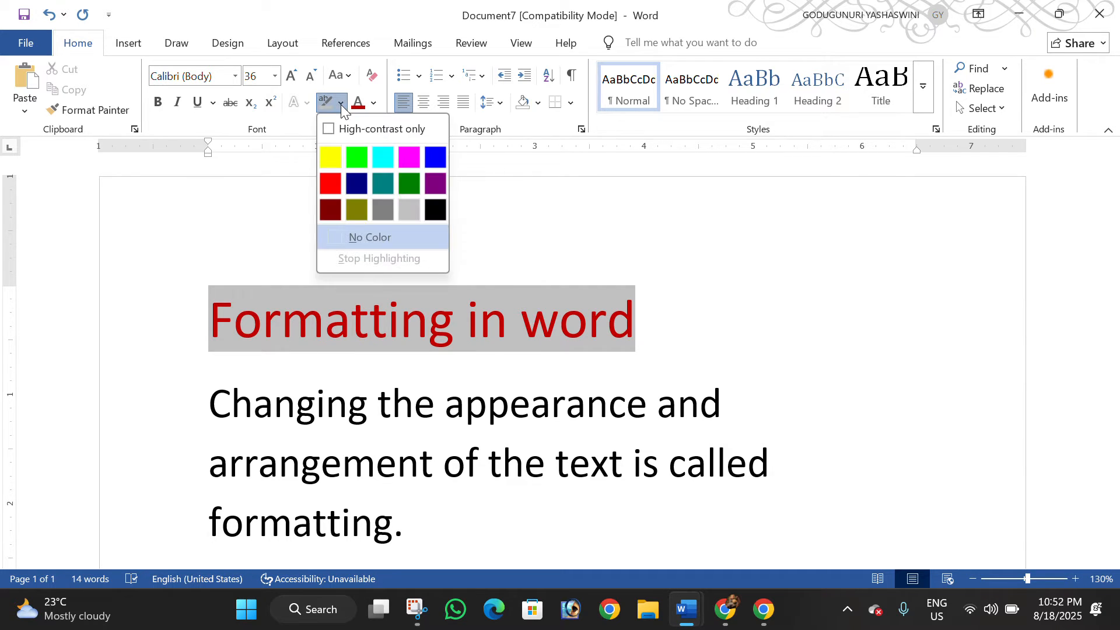
click(666, 354)
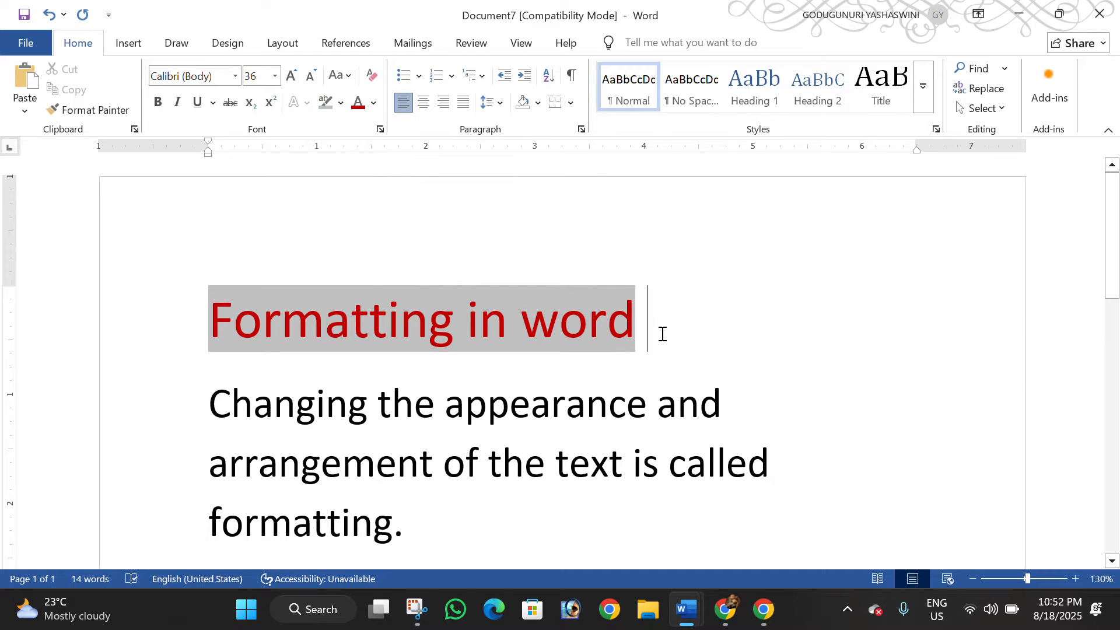
drag(645, 325, 212, 320)
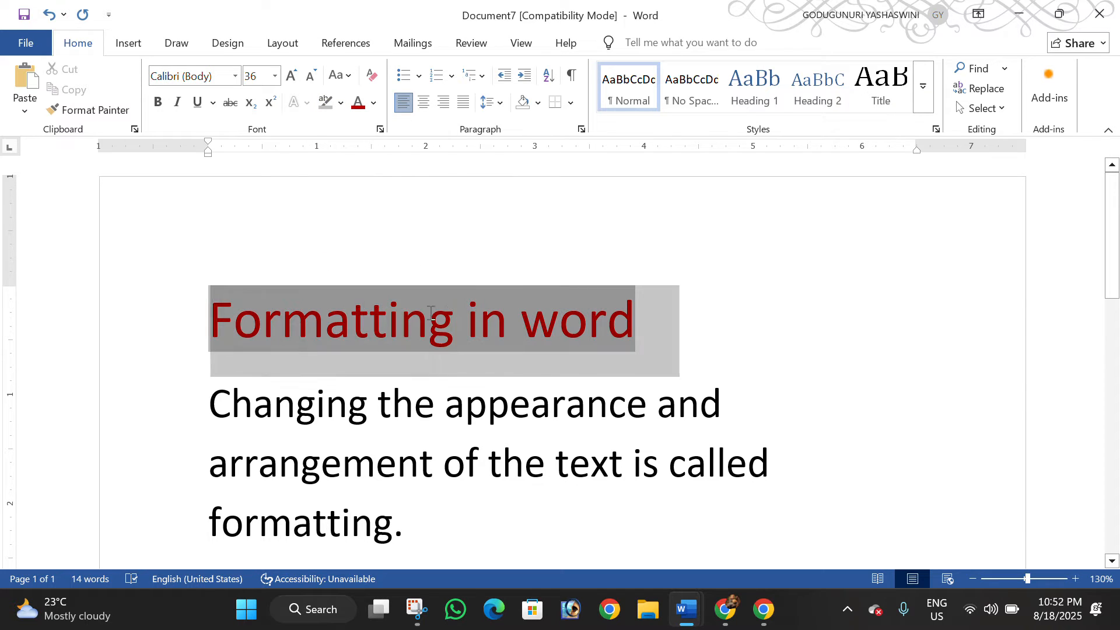
click(341, 102)
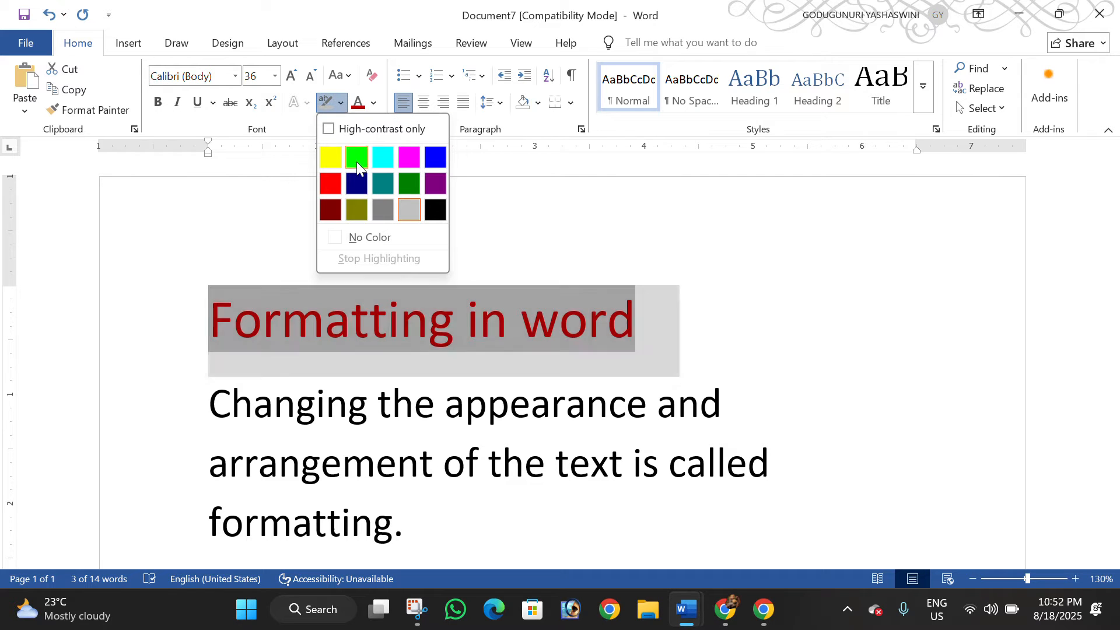
click(369, 238)
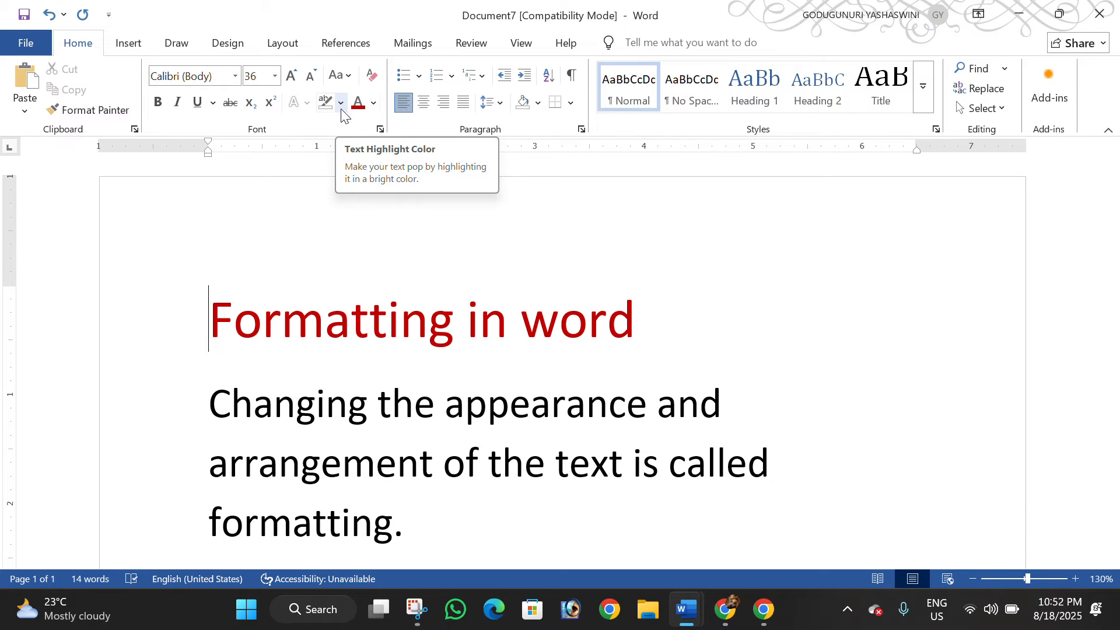
Mix a custom dark purple font color with RGB 67, 29, 129 (#431D81) from the color spectrum
click(373, 100)
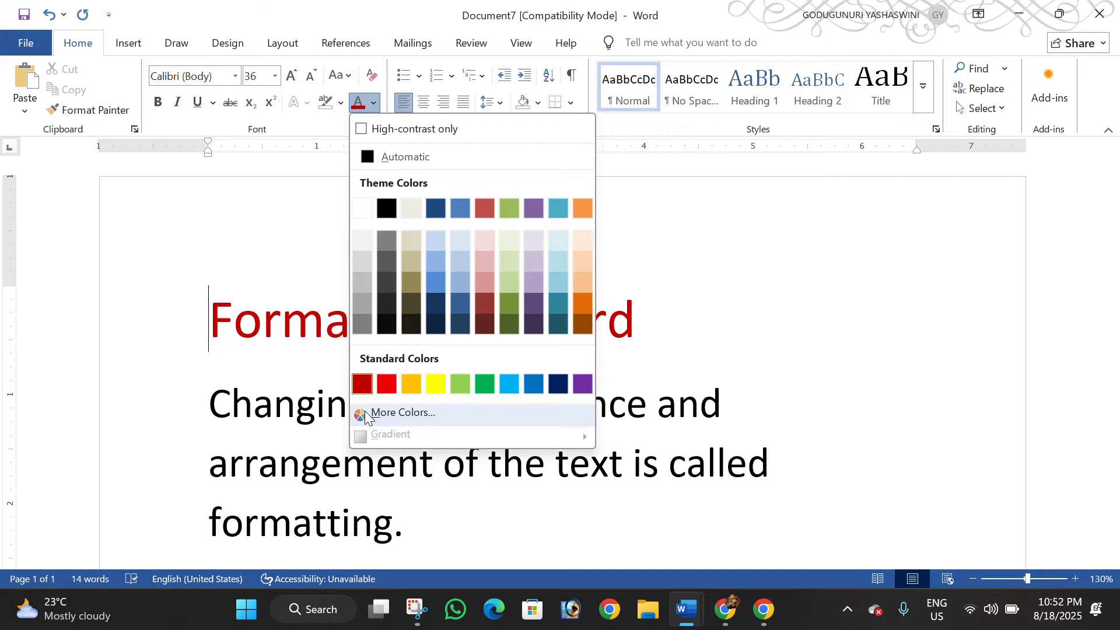
click(446, 417)
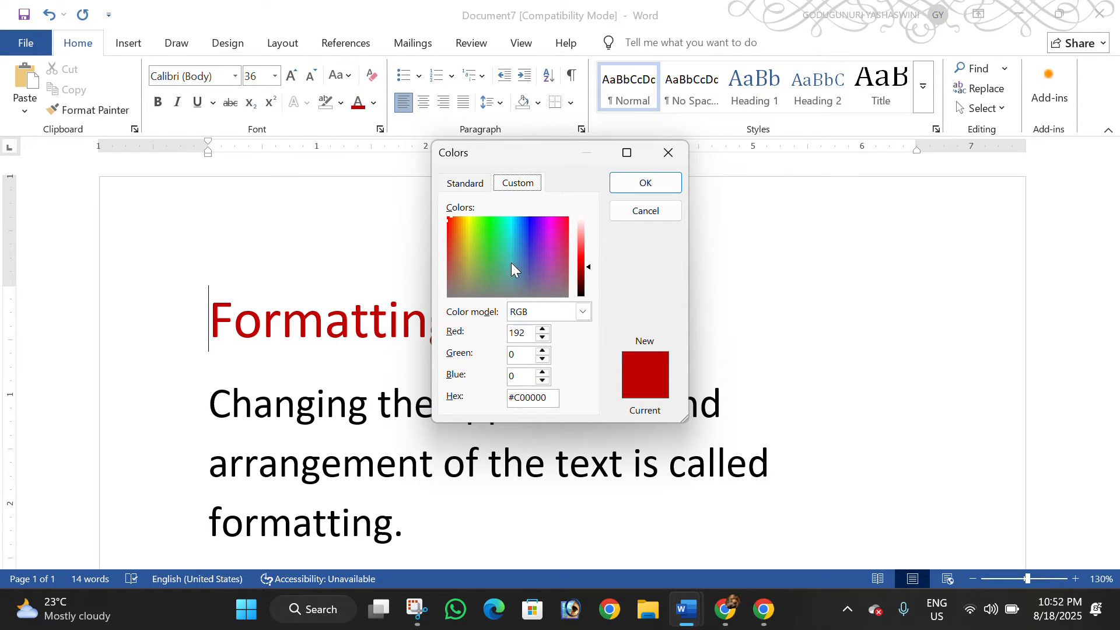
drag(512, 267, 566, 263)
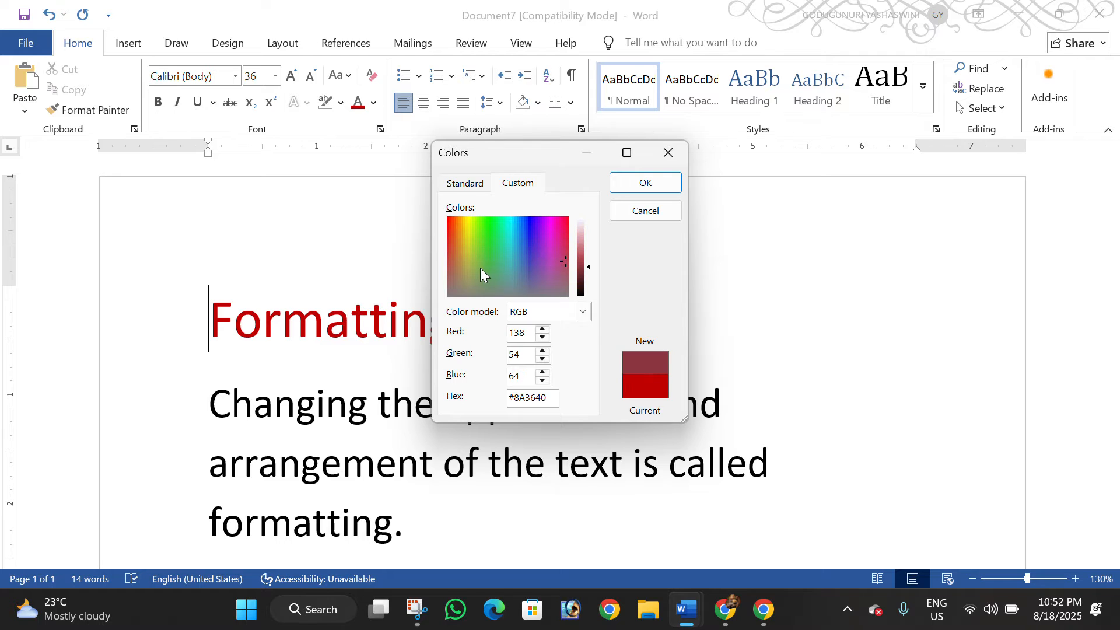
drag(480, 267, 535, 246)
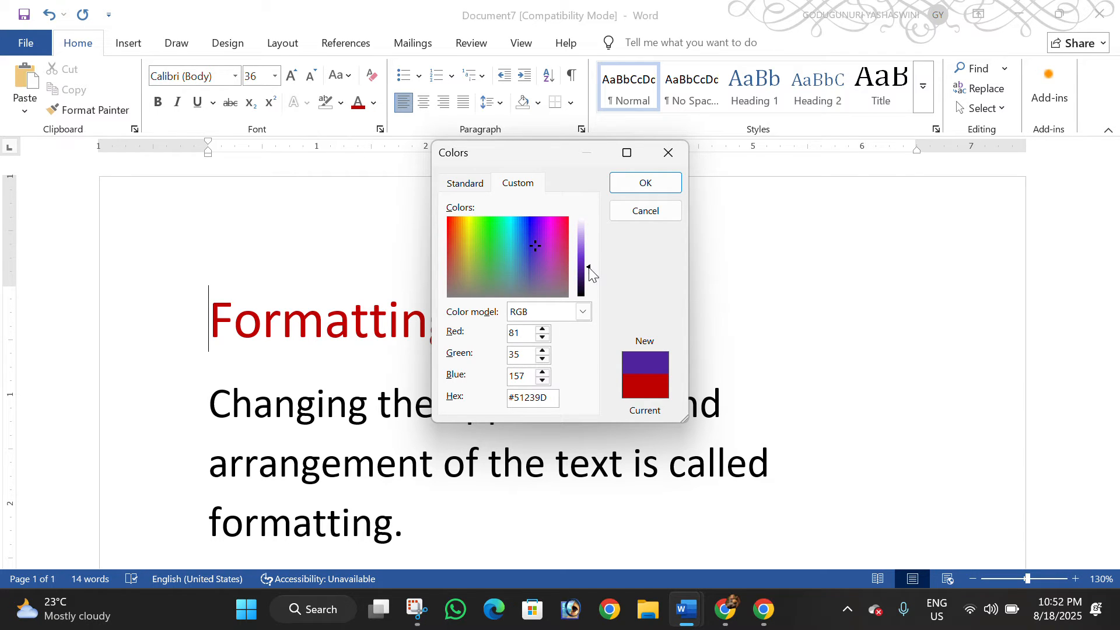
mouse_move(589, 267)
mouse_down()
mouse_move(595, 239)
mouse_move(591, 250)
mouse_up()
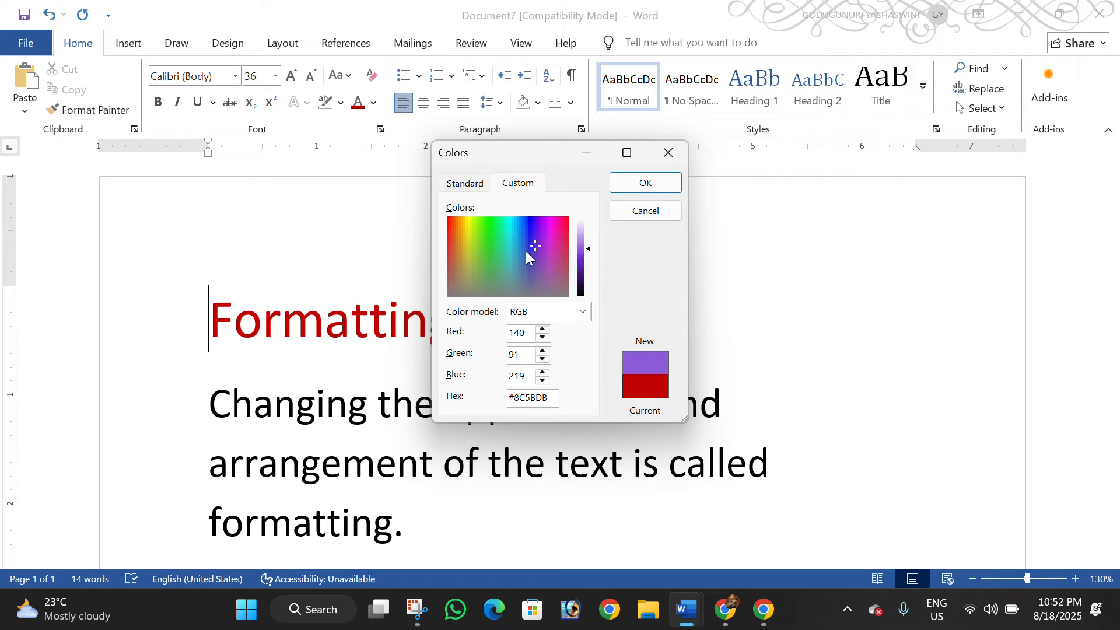
click(590, 248)
drag(589, 248, 596, 272)
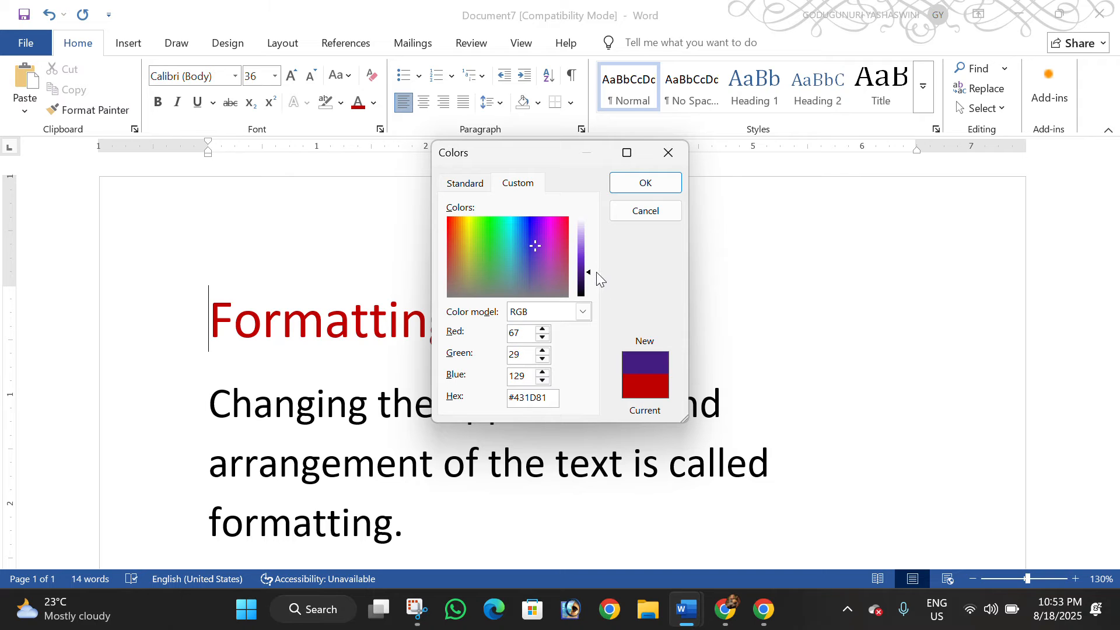
click(645, 182)
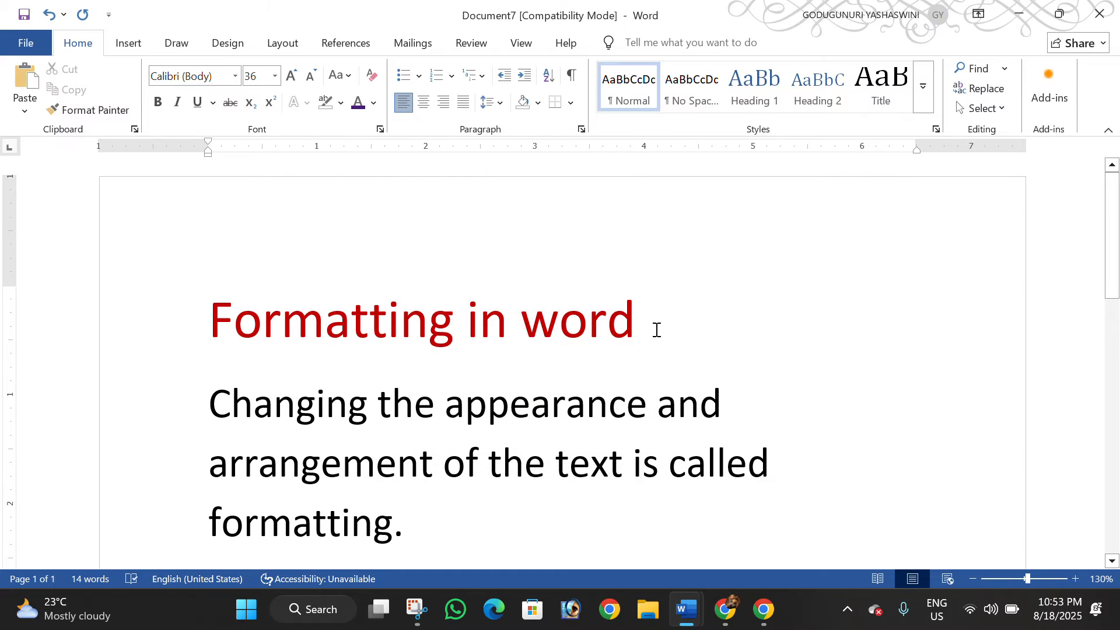
Apply the custom dark purple font color to the heading "Formatting in word"
drag(655, 325, 312, 295)
click(358, 103)
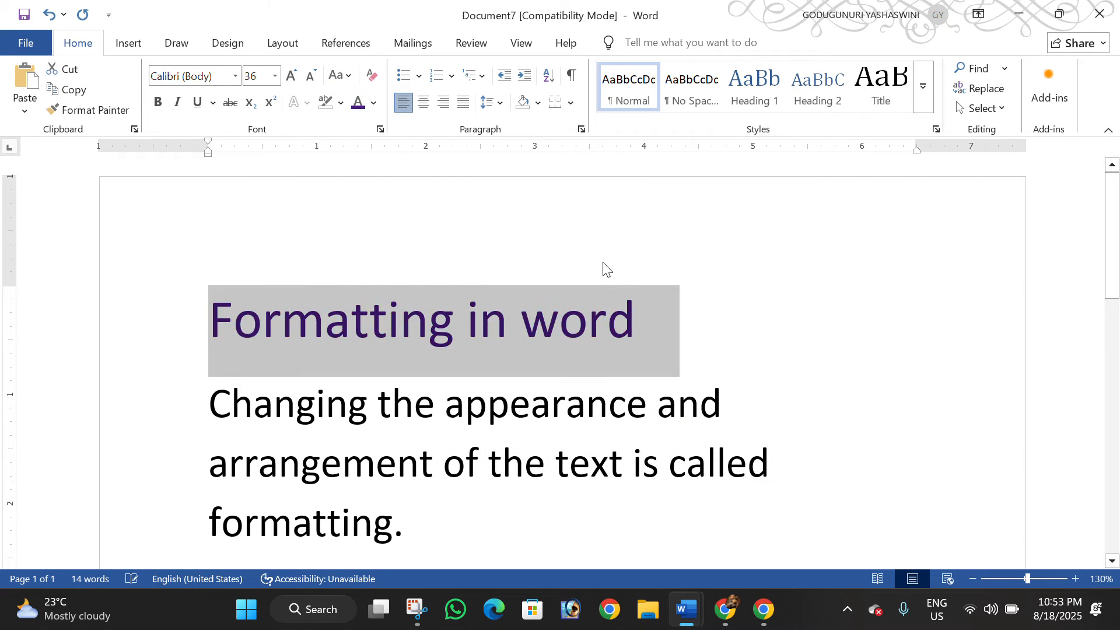
click(764, 373)
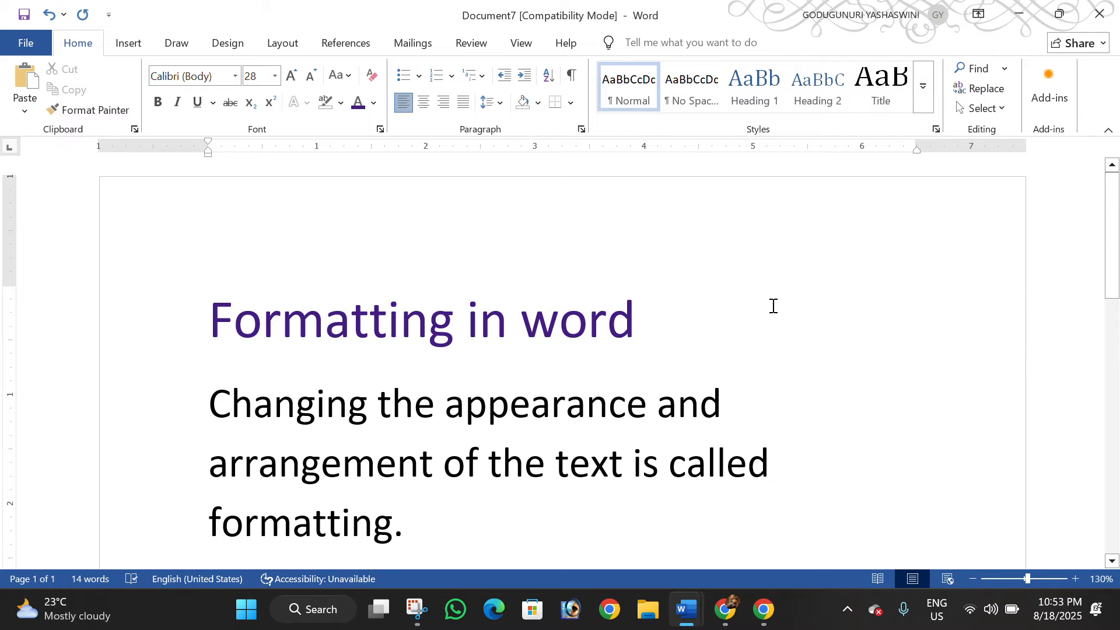
click(374, 103)
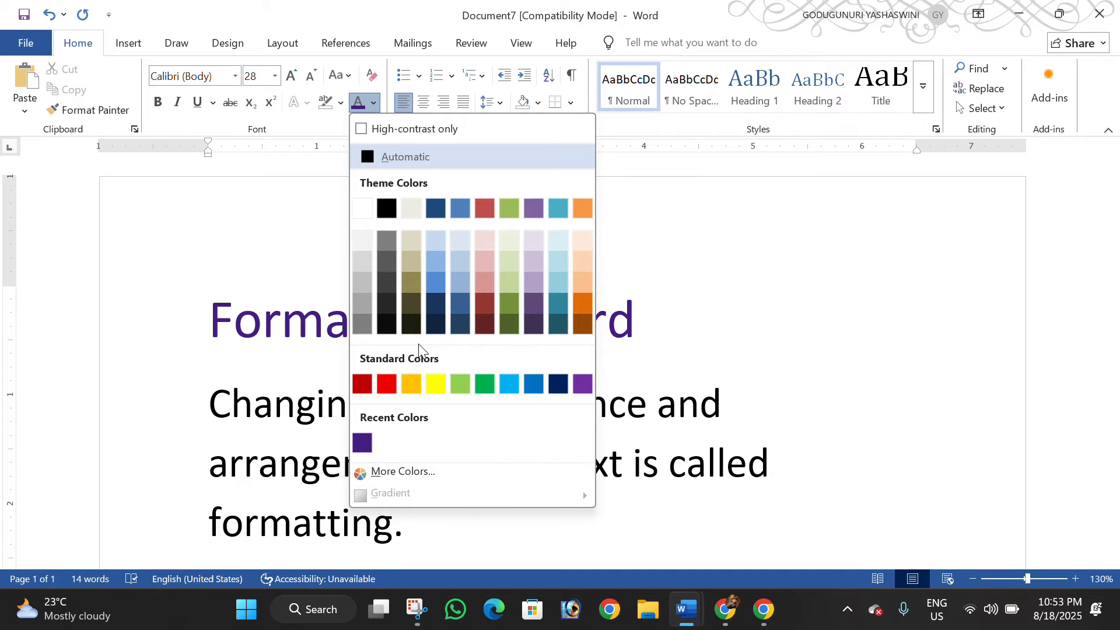
click(350, 76)
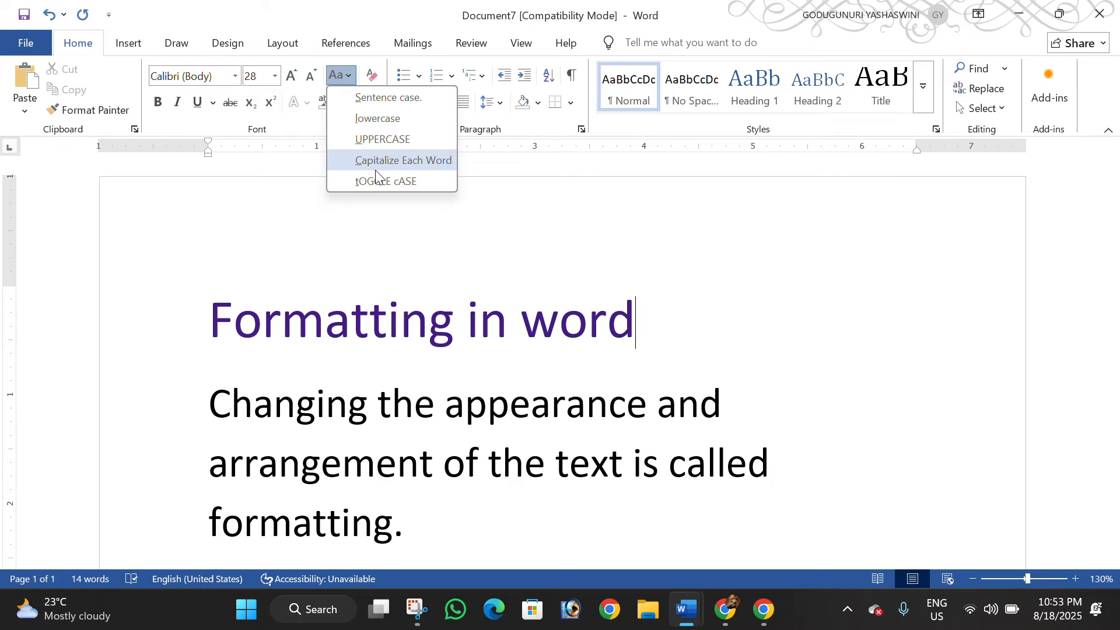
click(740, 405)
Try line spacing 1.0 on the definition paragraph below the heading and set it to 2.0
drag(785, 467, 344, 417)
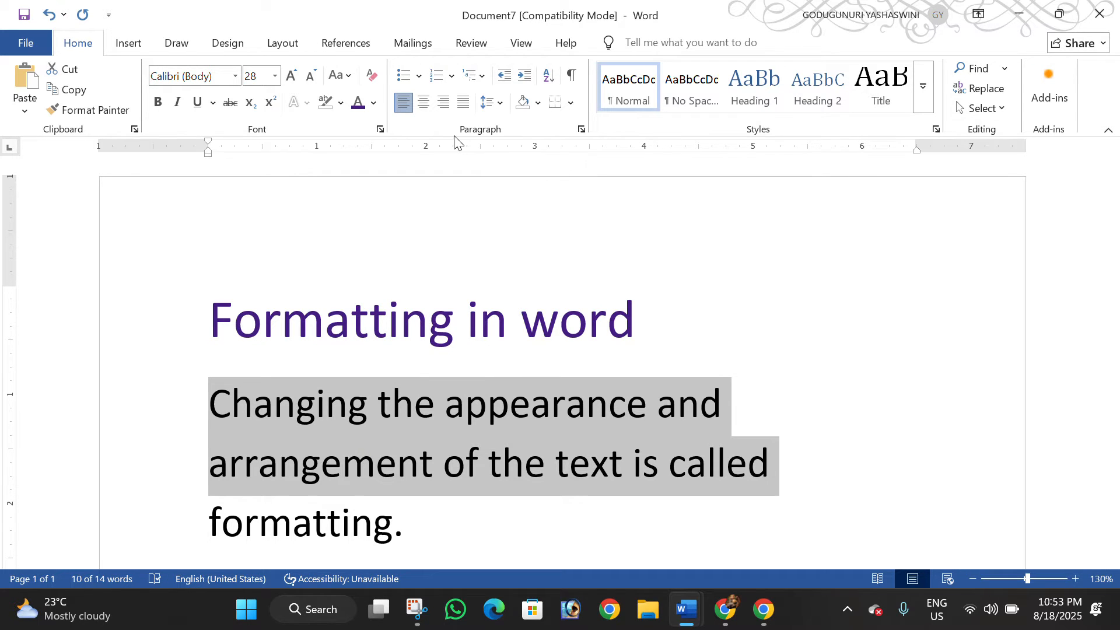
click(501, 105)
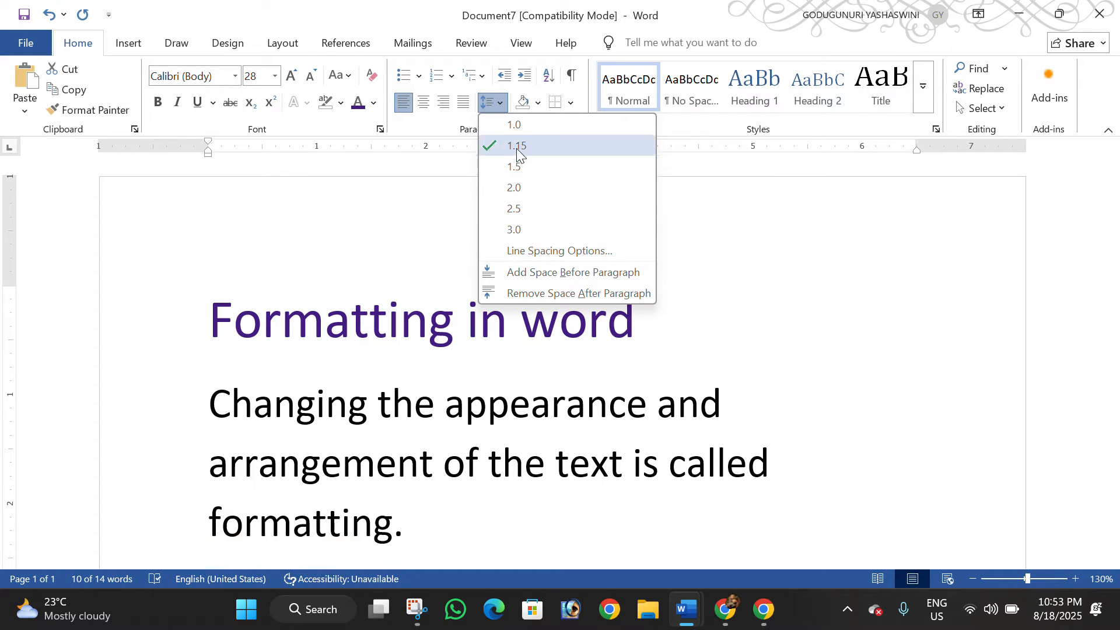
click(519, 127)
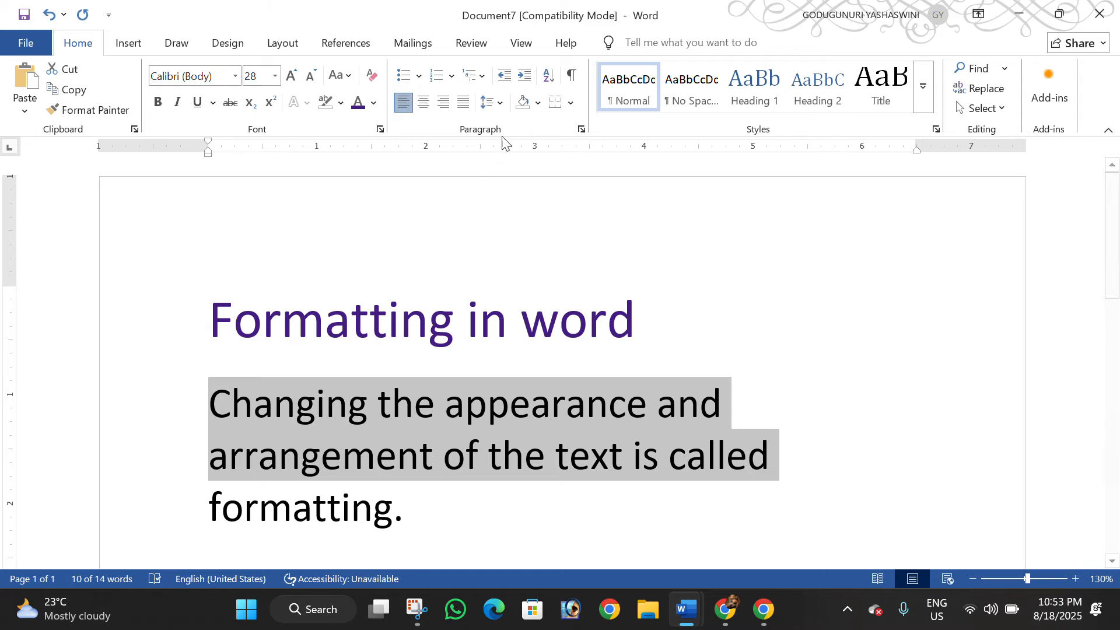
click(500, 111)
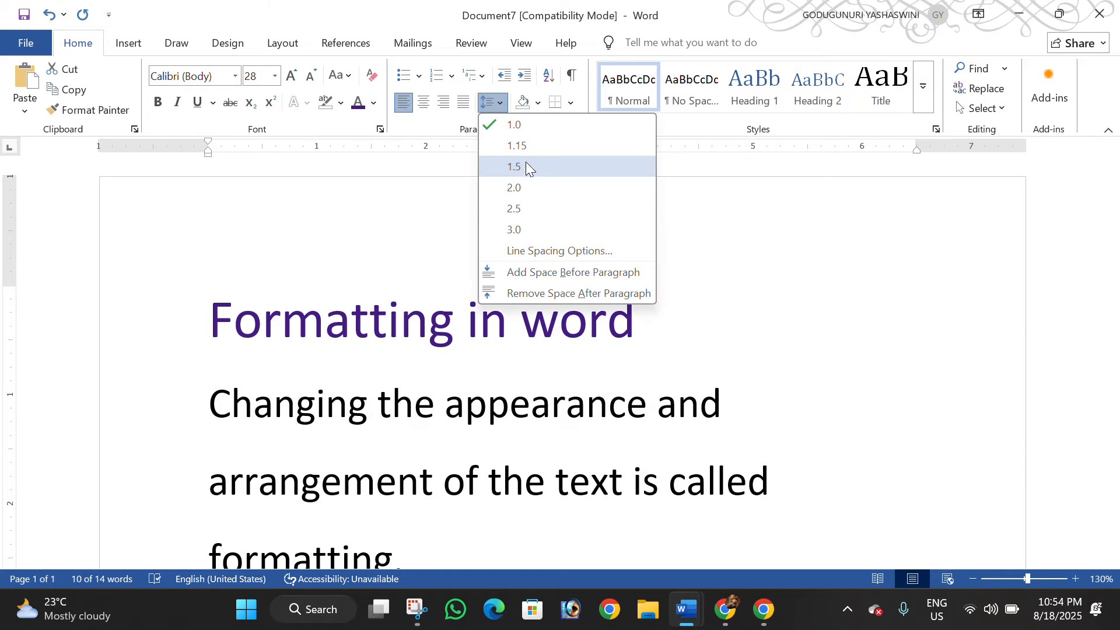
click(527, 187)
scroll(425, 306, down, 3)
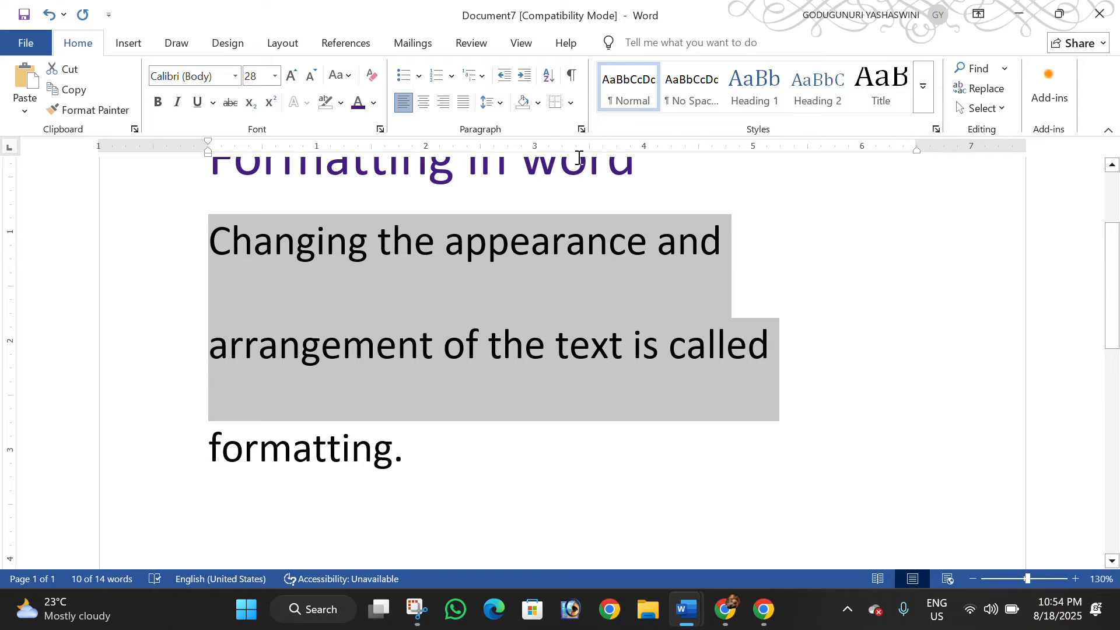
Try line spacing 3.0 on the definition paragraph below the heading
click(500, 103)
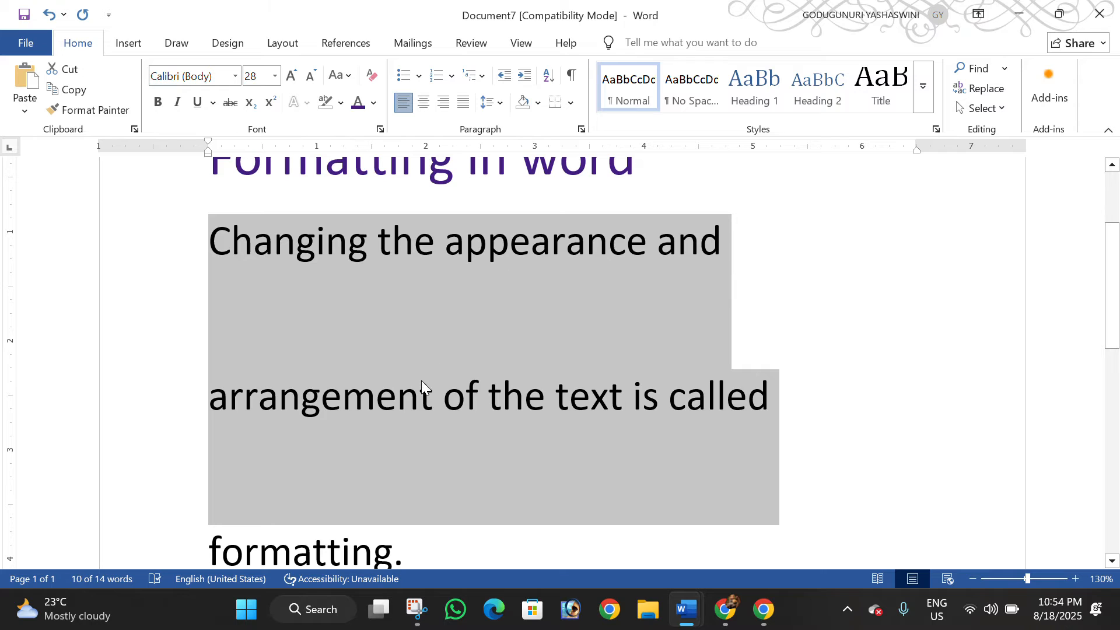
click(421, 380)
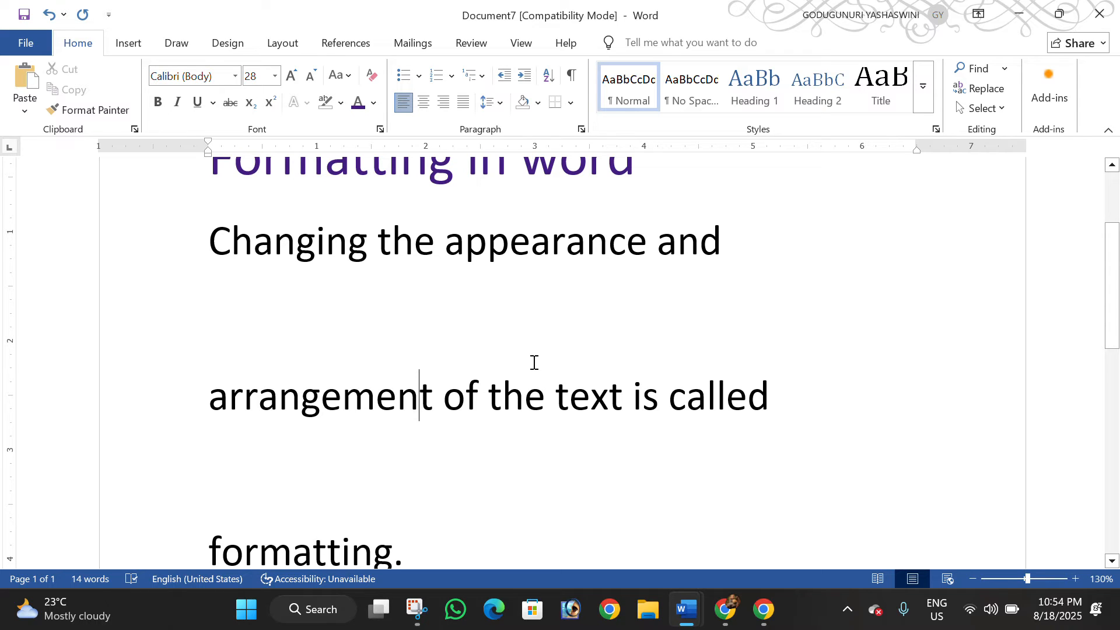
scroll(520, 412, up, 2)
scroll(369, 393, down, 3)
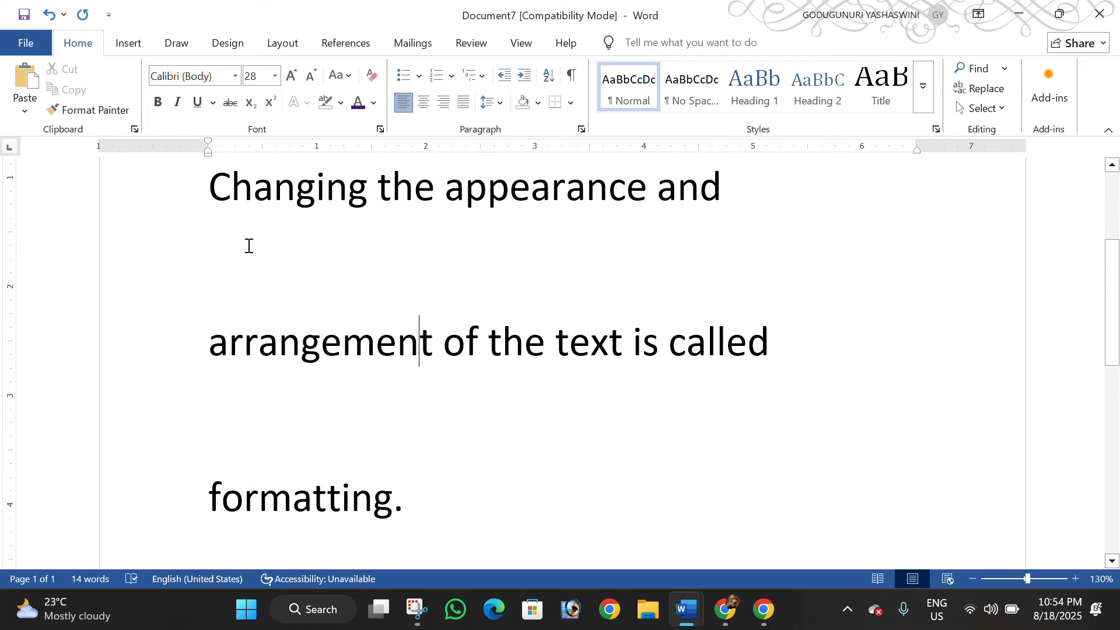
Set the line spacing of the definition paragraph to 1.0
click(490, 103)
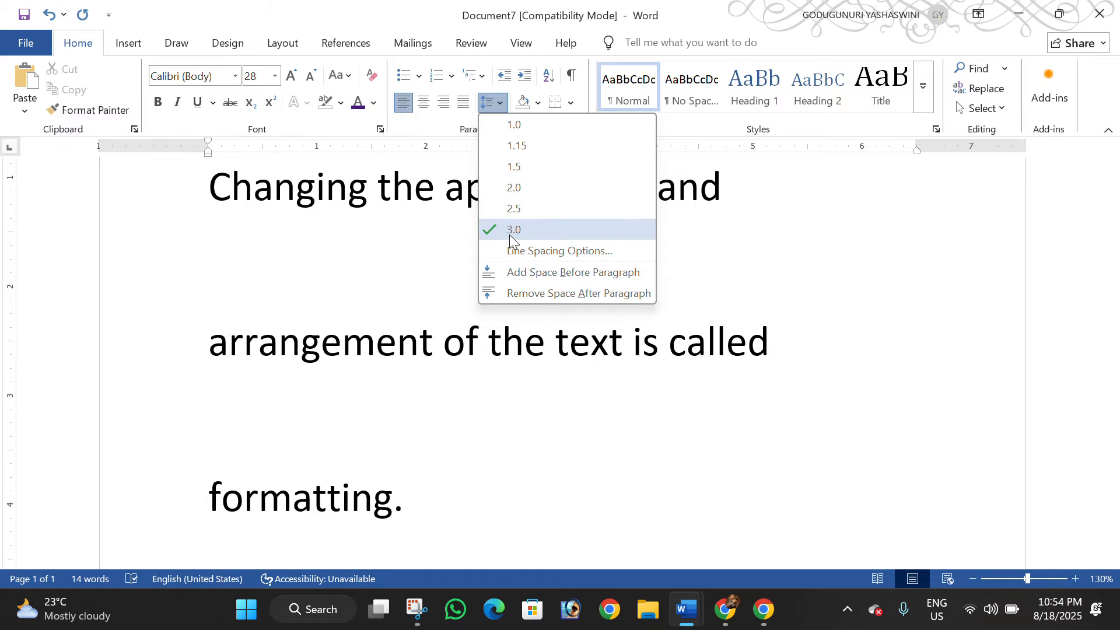
click(519, 125)
click(419, 256)
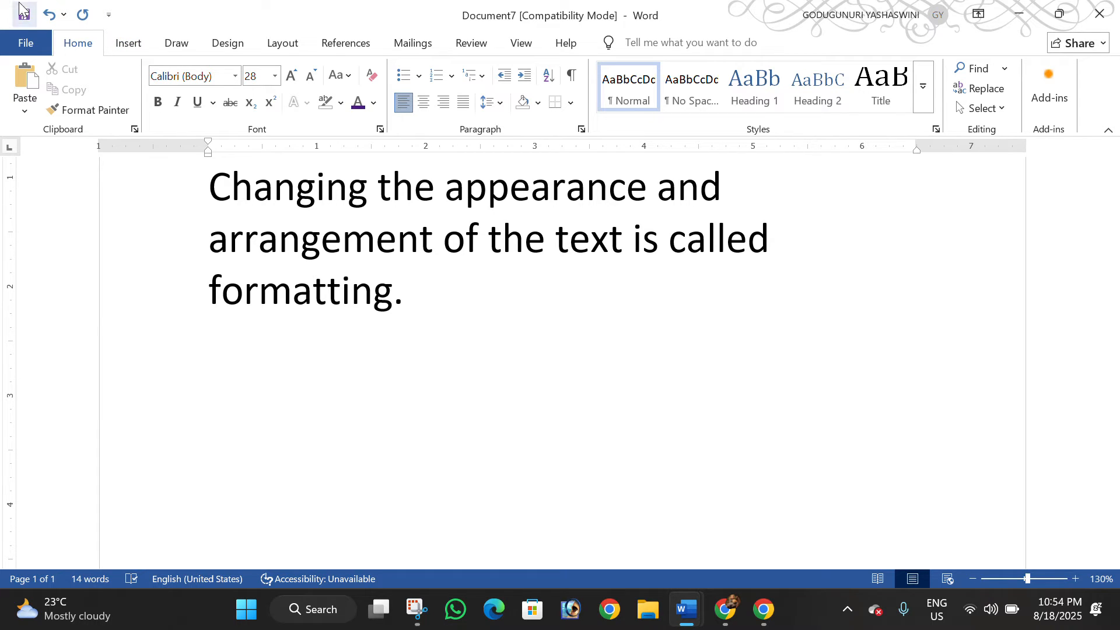
Copy the whole definition paragraph and paste the duplicate as a new paragraph directly below it
click(414, 290)
drag(414, 291, 208, 179)
right_click(287, 226)
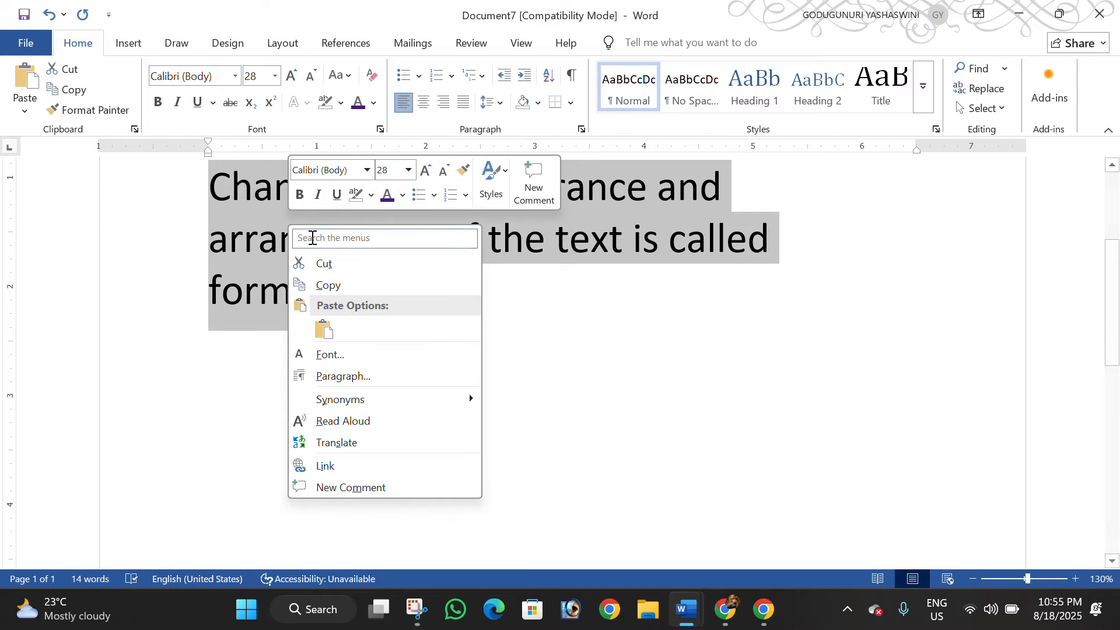
click(331, 285)
click(395, 296)
click(423, 292)
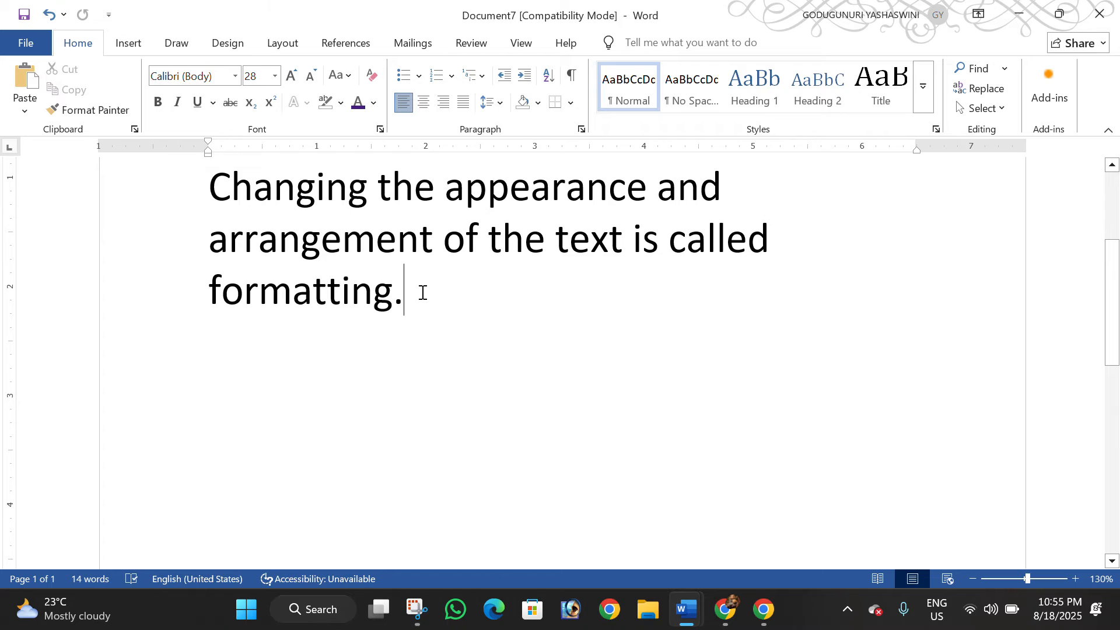
key(Return)
key(ctrl+v)
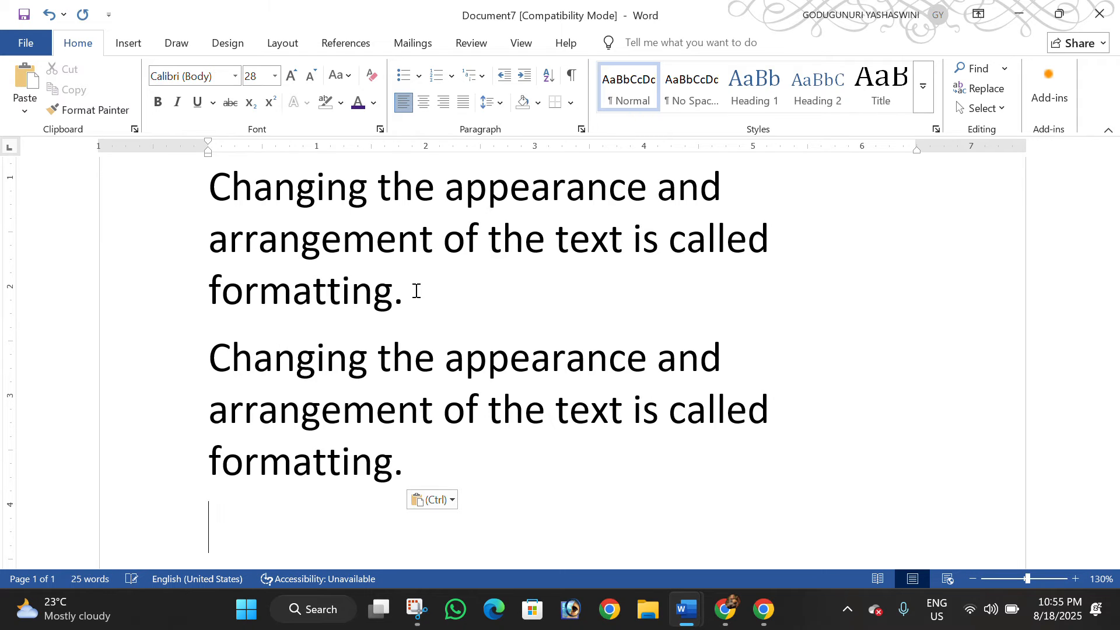
Try line spacing 2.5 on the duplicated definition paragraph and undo it
click(392, 186)
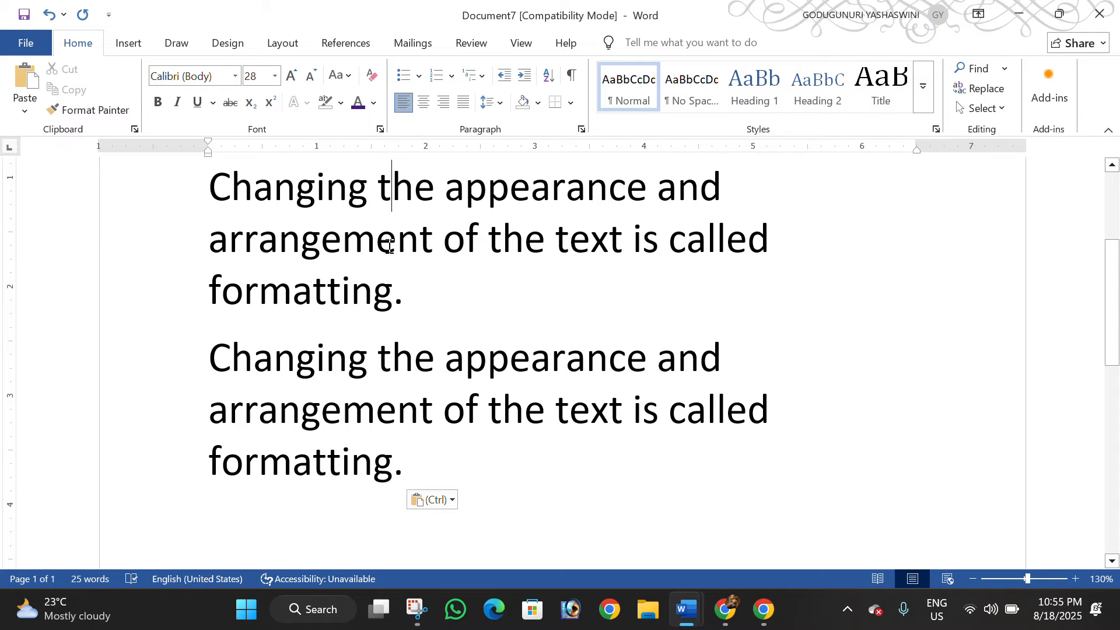
click(378, 414)
drag(408, 465, 259, 377)
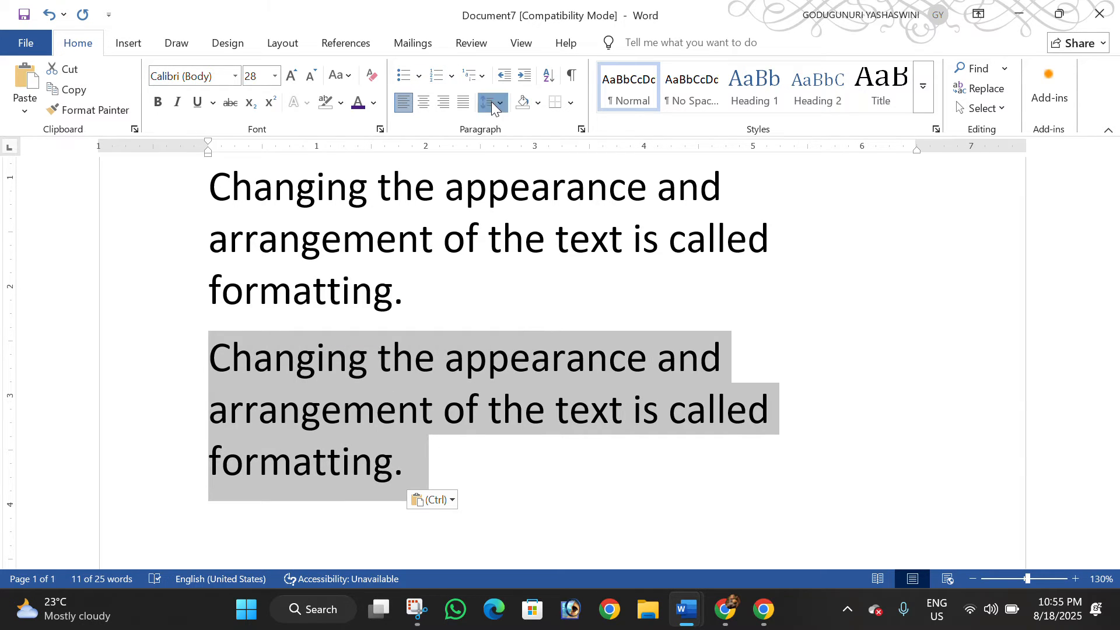
click(493, 104)
click(520, 208)
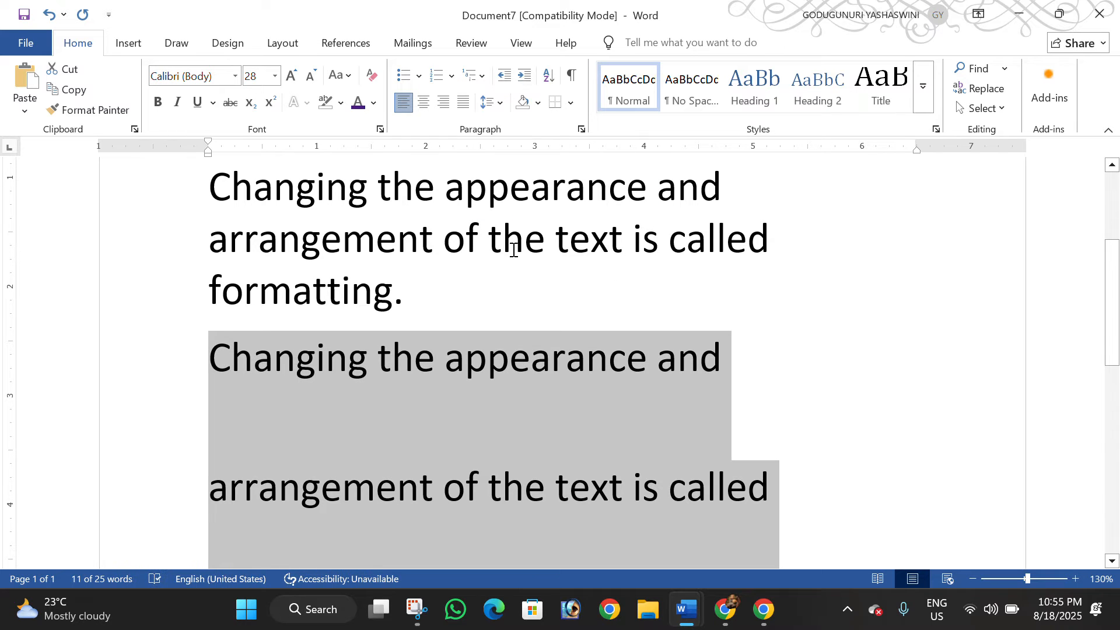
click(492, 251)
scroll(436, 298, down, 3)
key(ctrl+z)
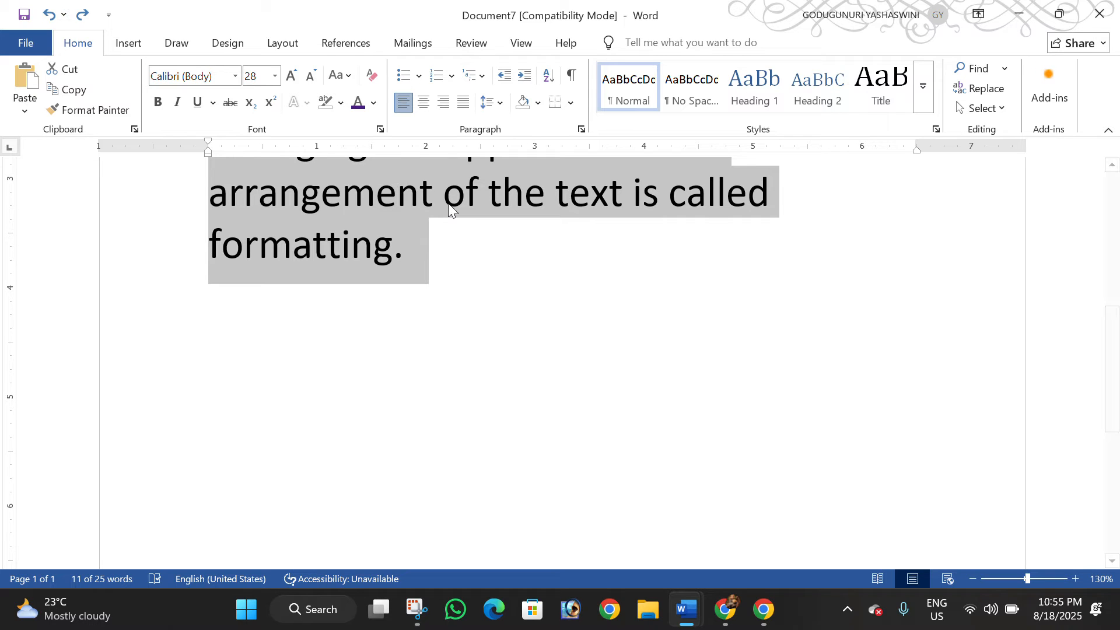
Set the spacing after the duplicated definition paragraph to 48 pt
click(282, 42)
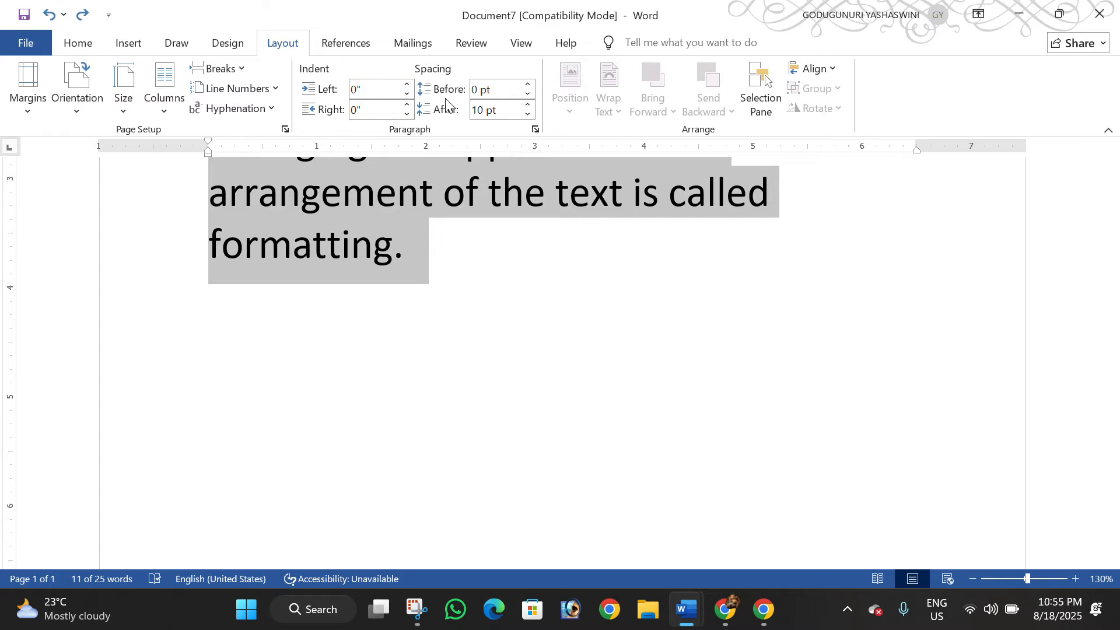
click(528, 114)
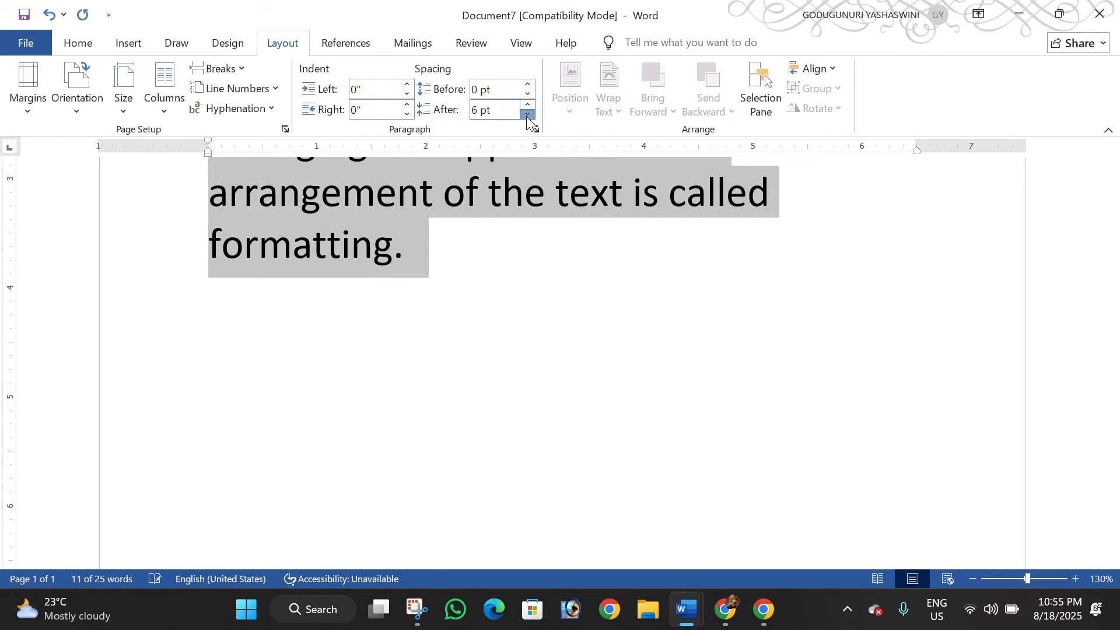
click(527, 114)
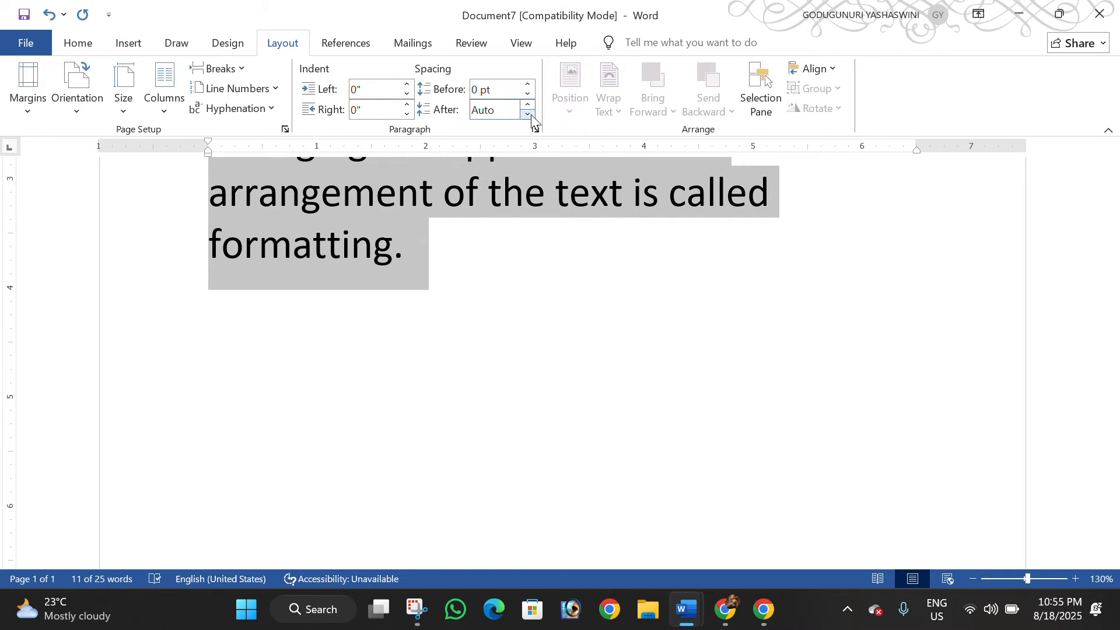
click(529, 104)
click(528, 104)
click(528, 105)
click(528, 105)
click(528, 106)
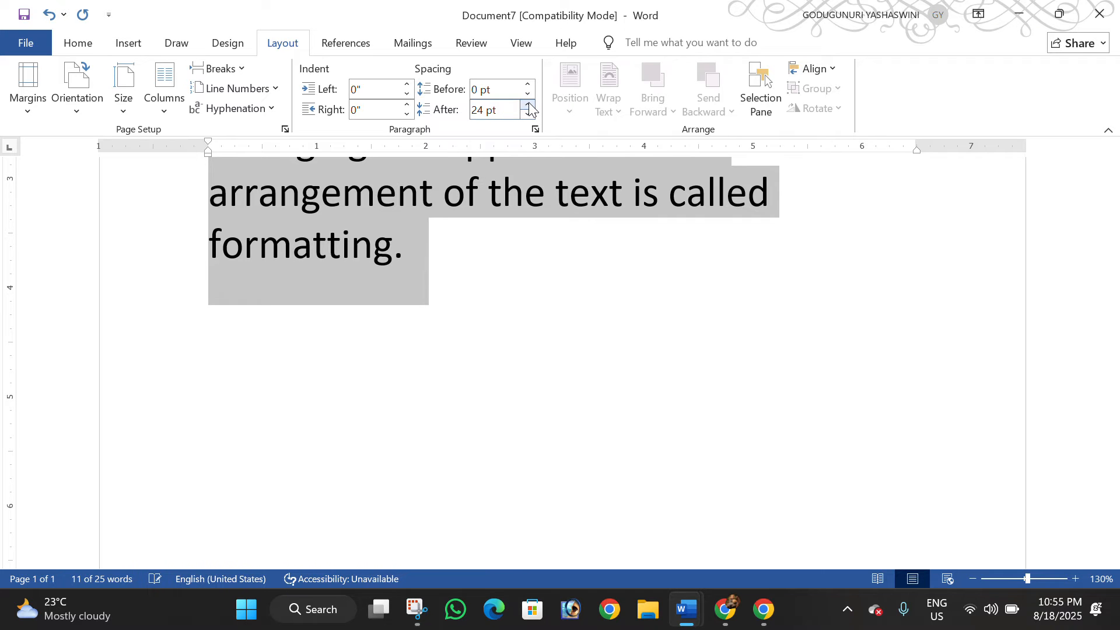
click(528, 106)
click(528, 106)
click(528, 106)
click(529, 106)
click(532, 211)
scroll(535, 321, up, 5)
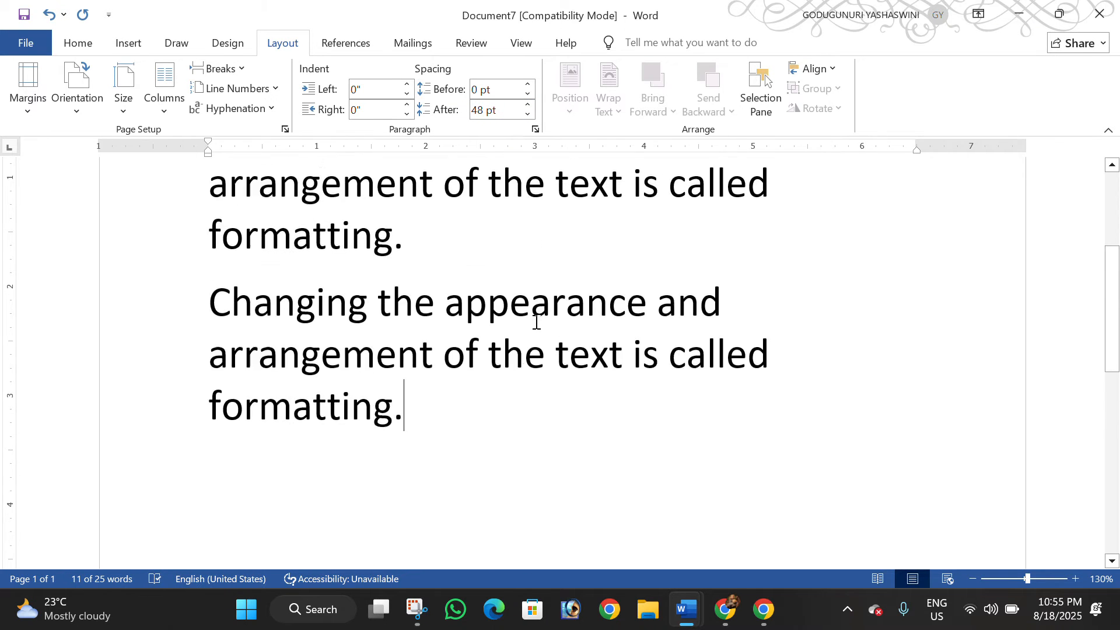
scroll(537, 333, down, 3)
Set the spacing after the first definition paragraph to 36 pt to widen the gap above its duplicate
click(433, 245)
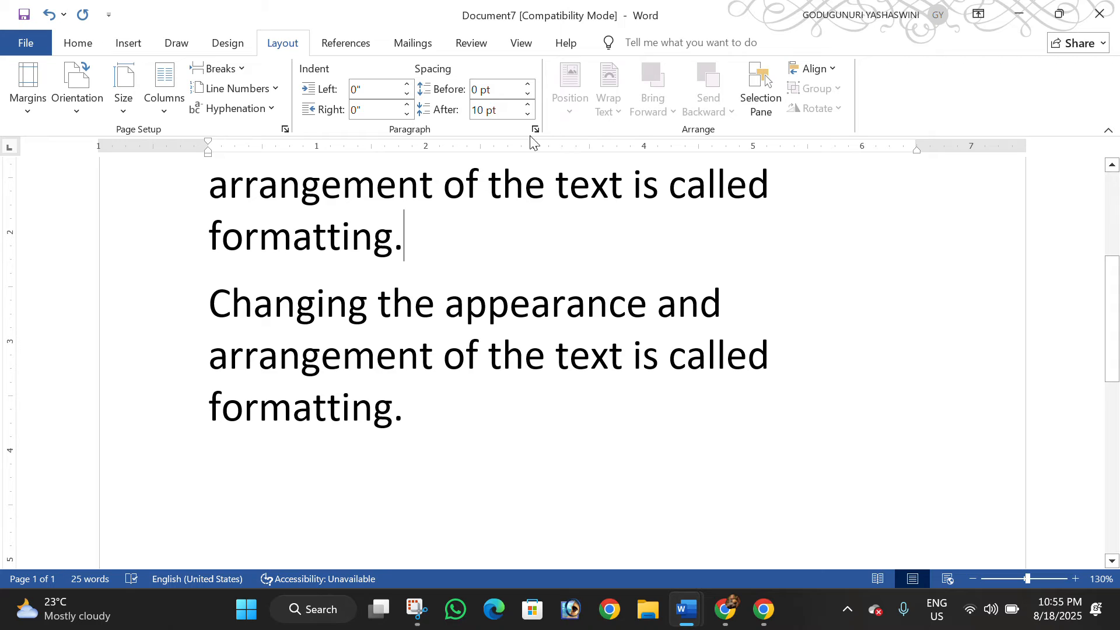
click(528, 115)
click(528, 115)
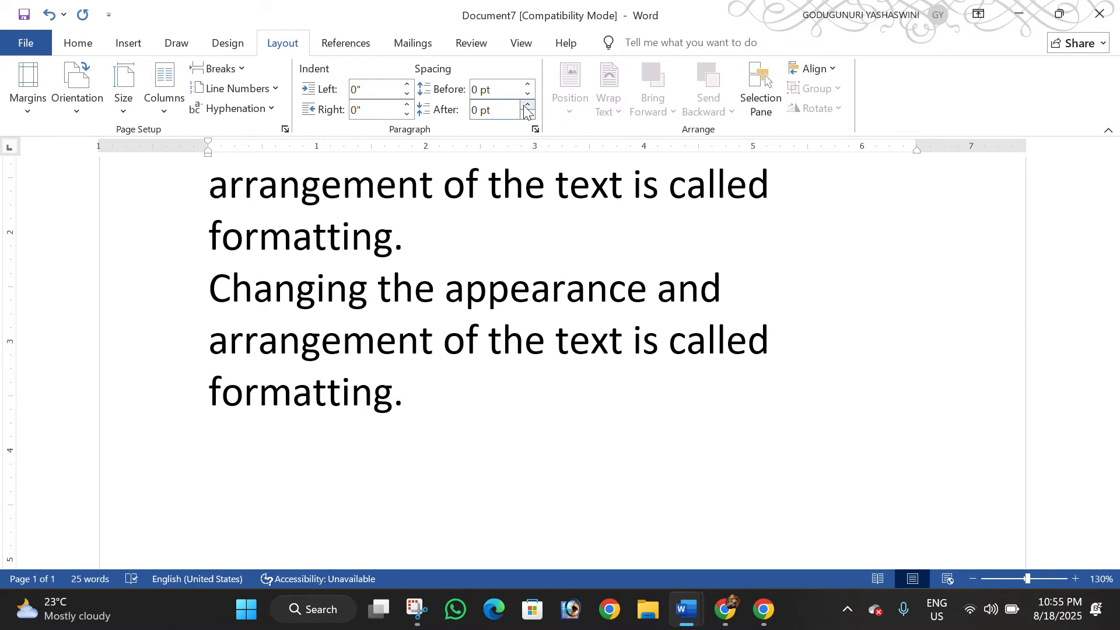
click(528, 106)
click(528, 105)
click(528, 106)
click(529, 106)
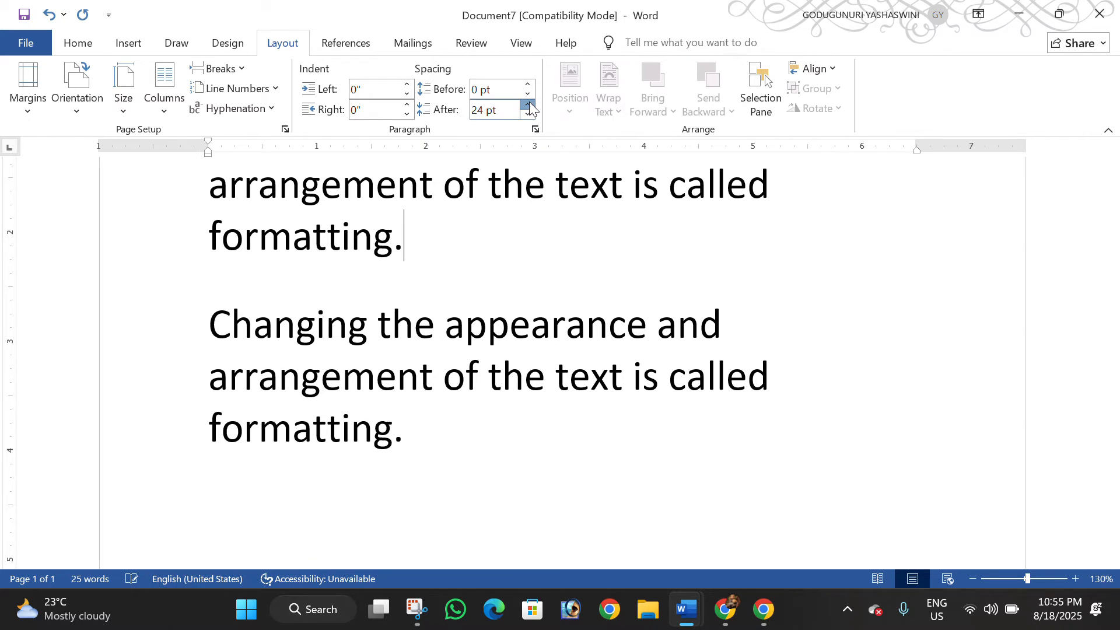
click(528, 106)
click(529, 105)
scroll(535, 321, up, 3)
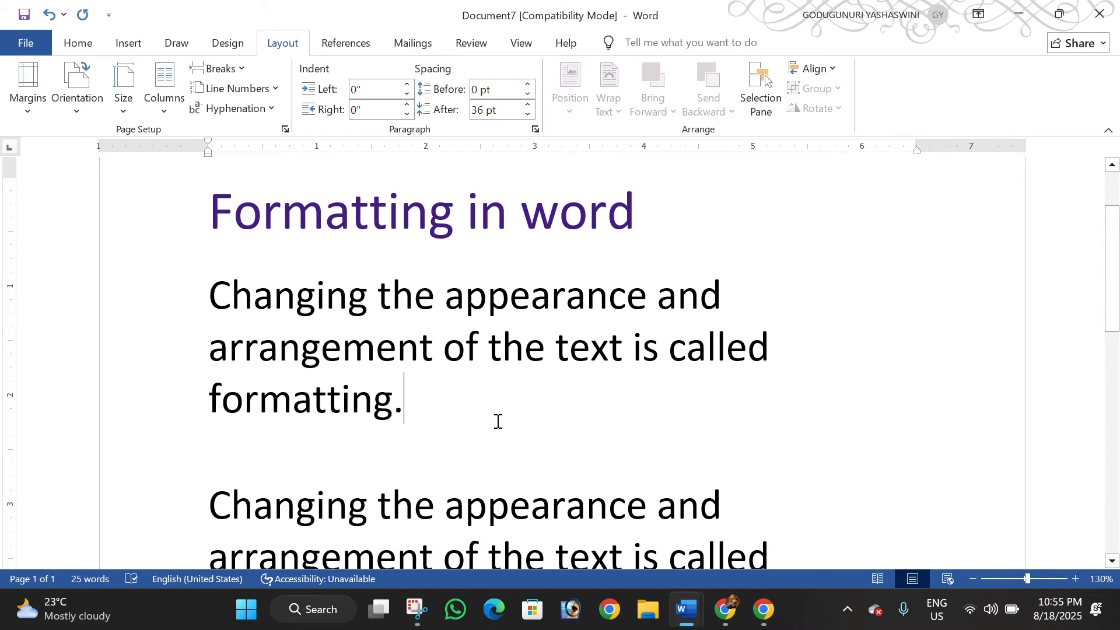
scroll(497, 422, down, 1)
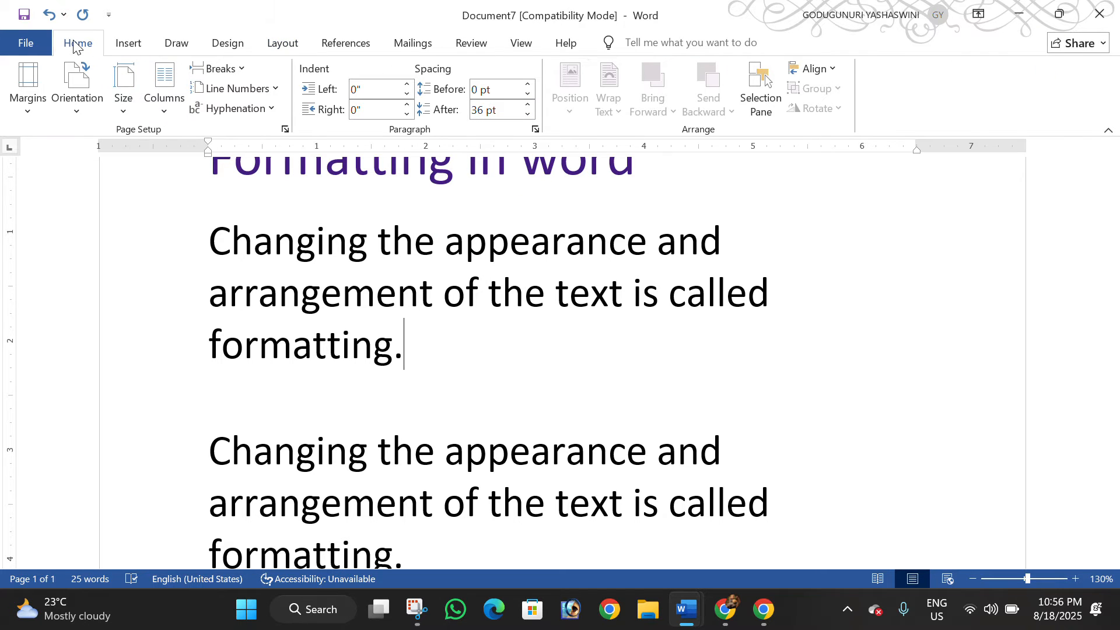
Make the first line of the definition, "Changing the appearance and", bold
click(78, 43)
scroll(350, 292, up, 2)
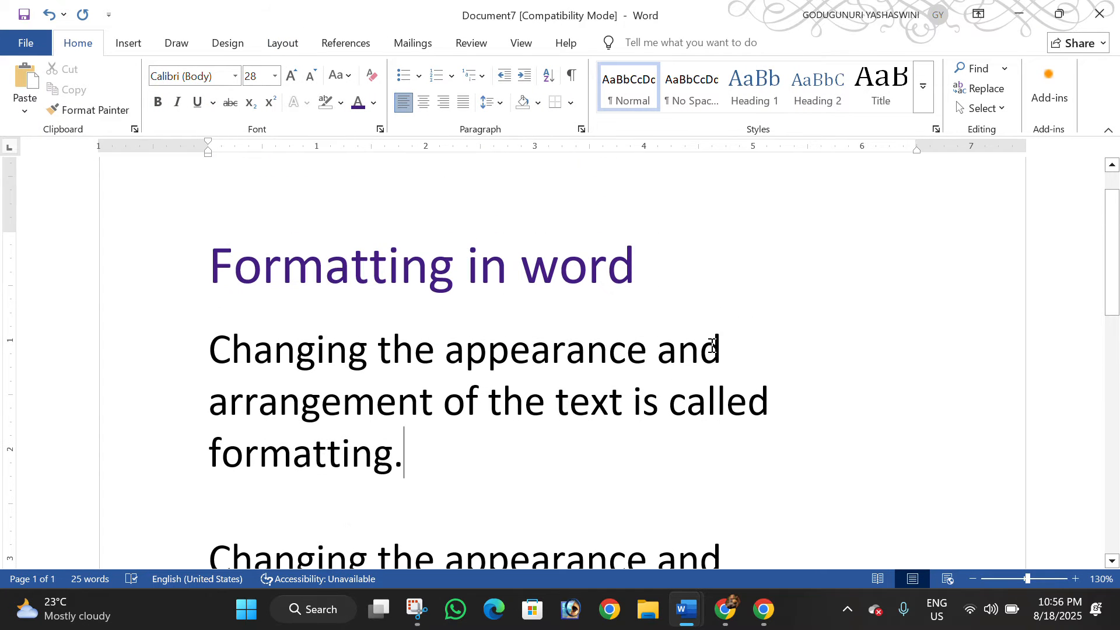
click(732, 348)
drag(732, 348, 253, 359)
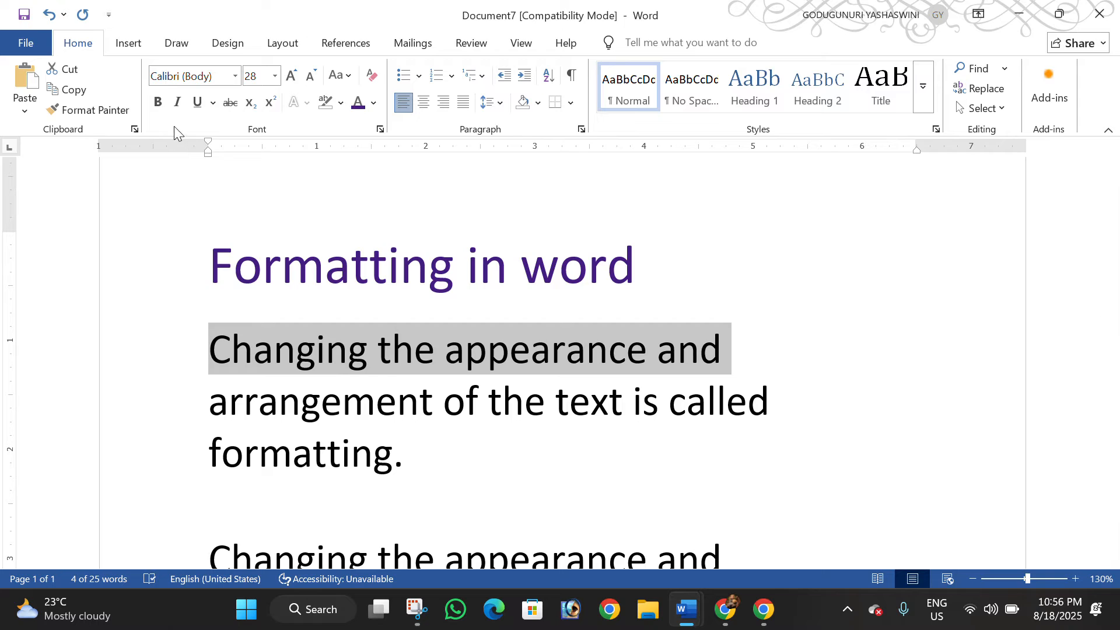
click(158, 103)
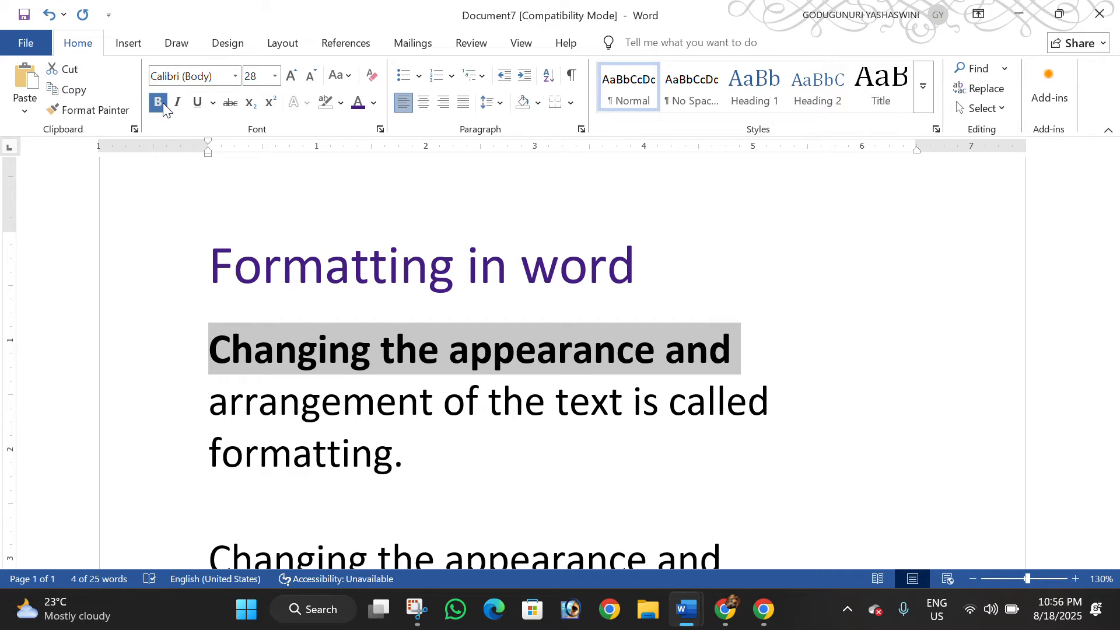
Split the first definition paragraph after the bold line and insert "Ctrl +b" as its own paragraph before "arrangement of the text"
click(762, 365)
key(Return)
key(Return)
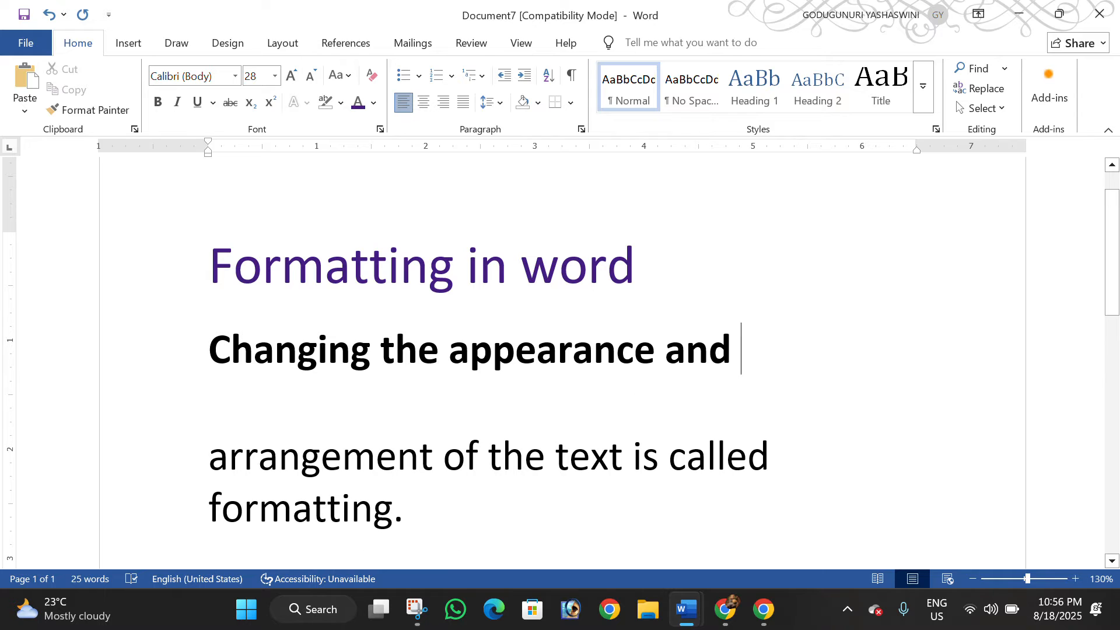
text(ctrl +b)
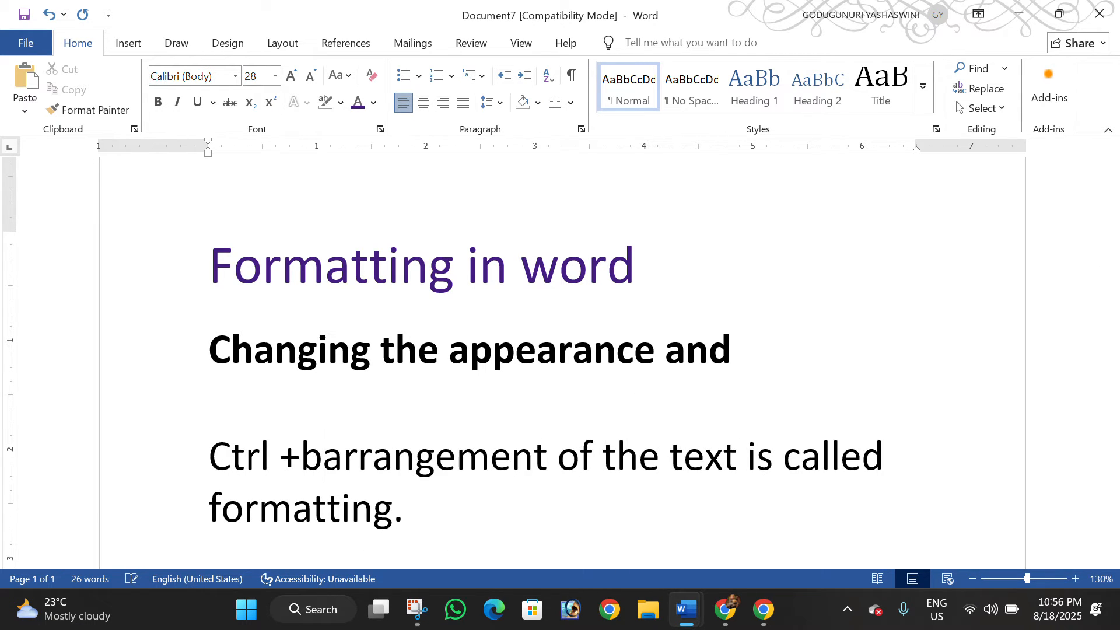
key(Return)
key(Return)
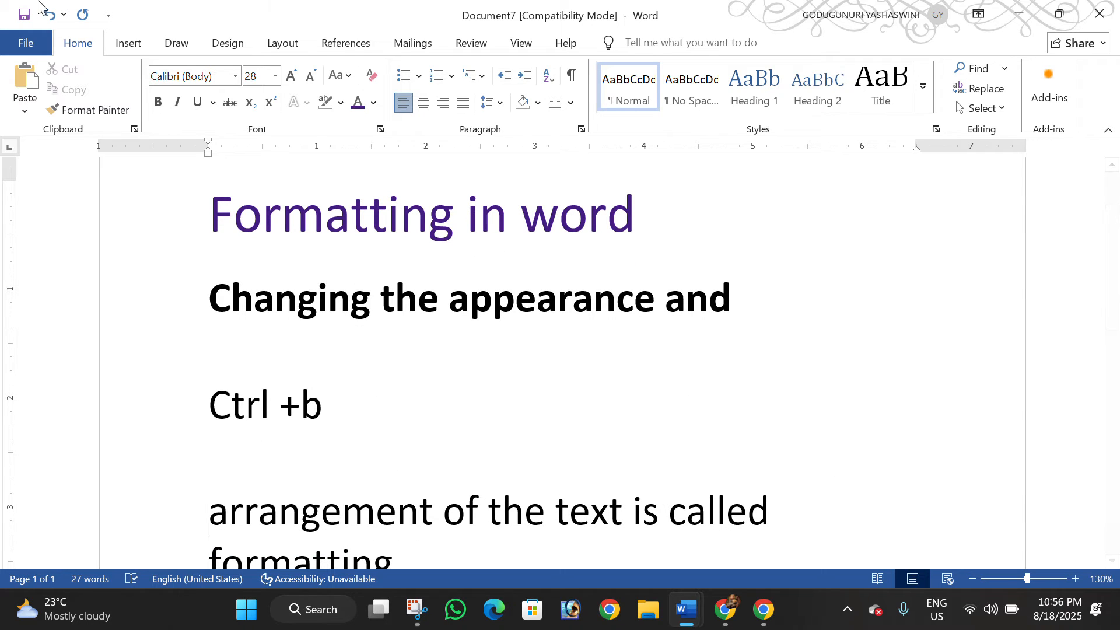
Make the heading "Formatting in word" bold
drag(652, 243, 309, 225)
key(ctrl+b)
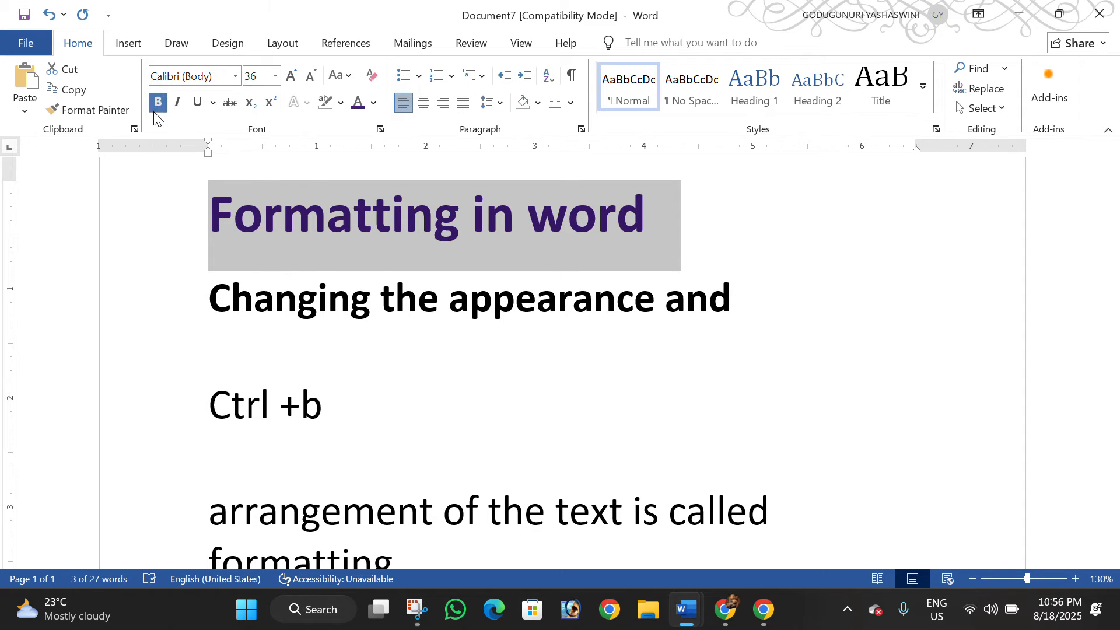
scroll(333, 275, down, 1)
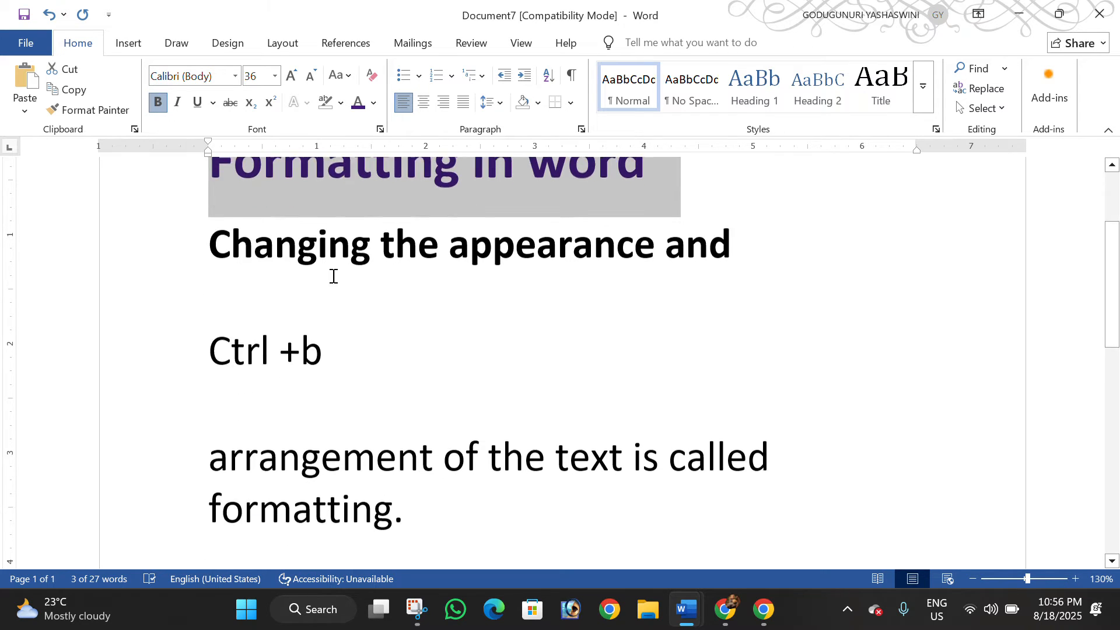
Italicize the bold line "Changing the appearance and" and underline the "Ctrl +b" line
drag(732, 246, 240, 254)
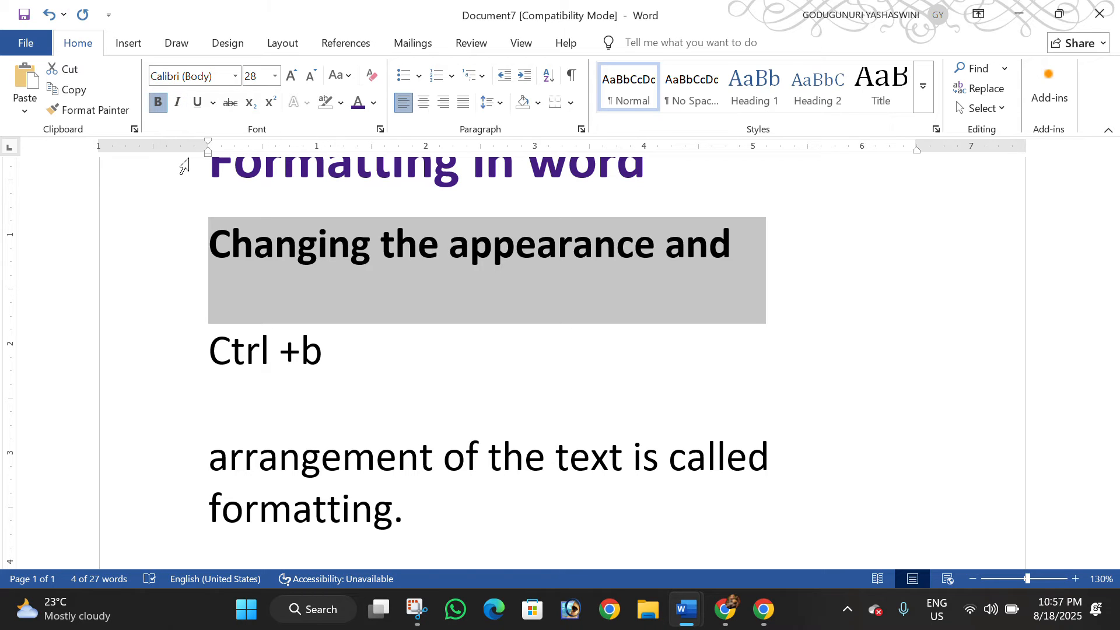
key(ctrl+i)
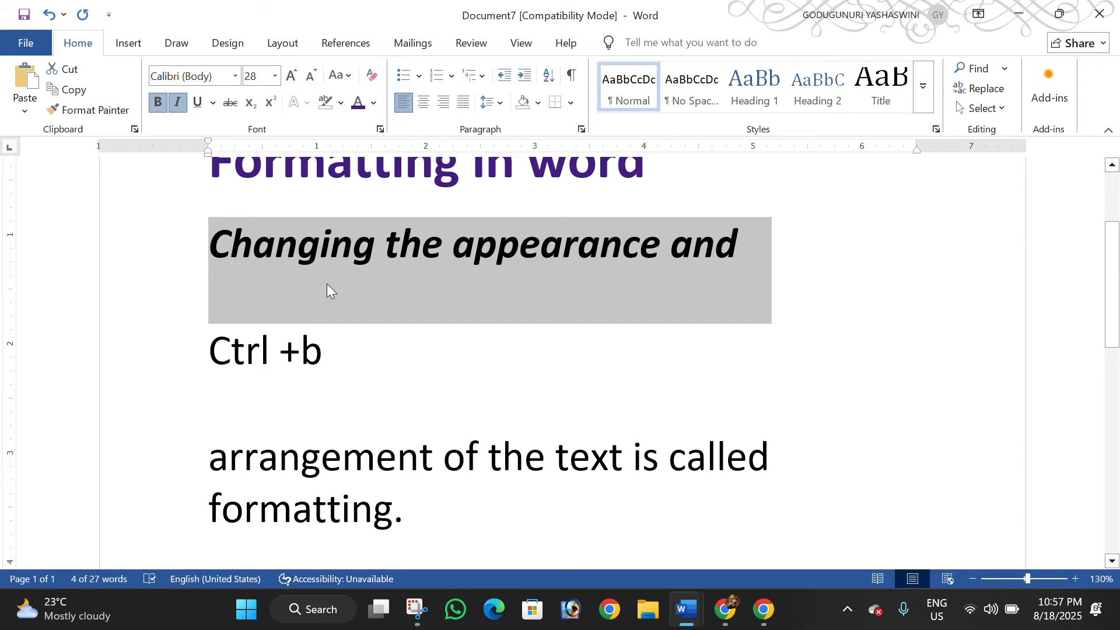
drag(350, 357, 230, 359)
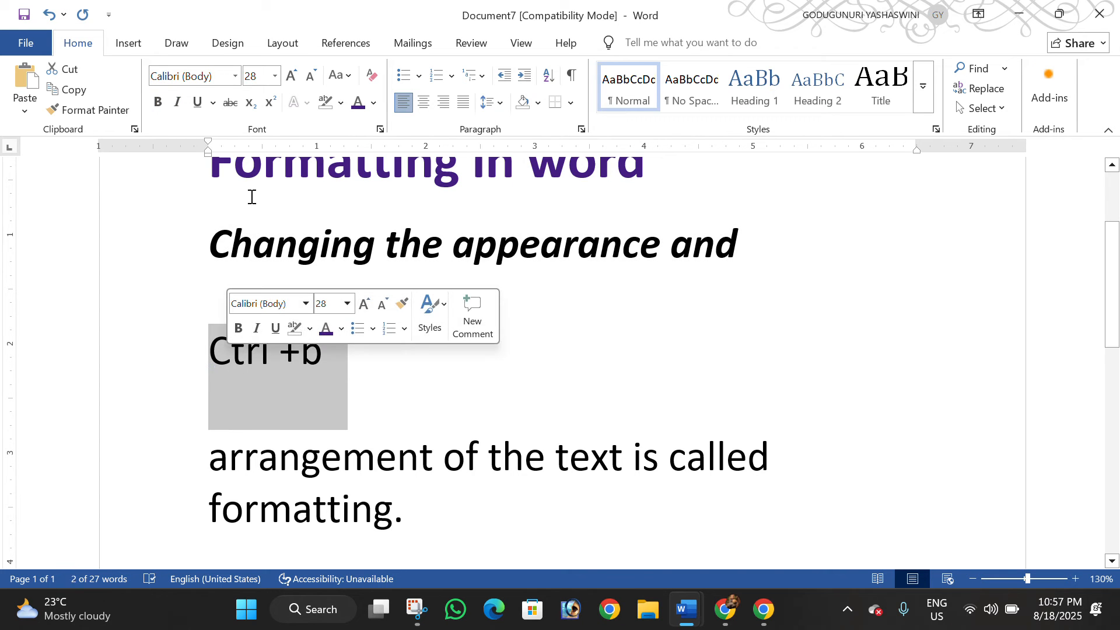
key(ctrl+u)
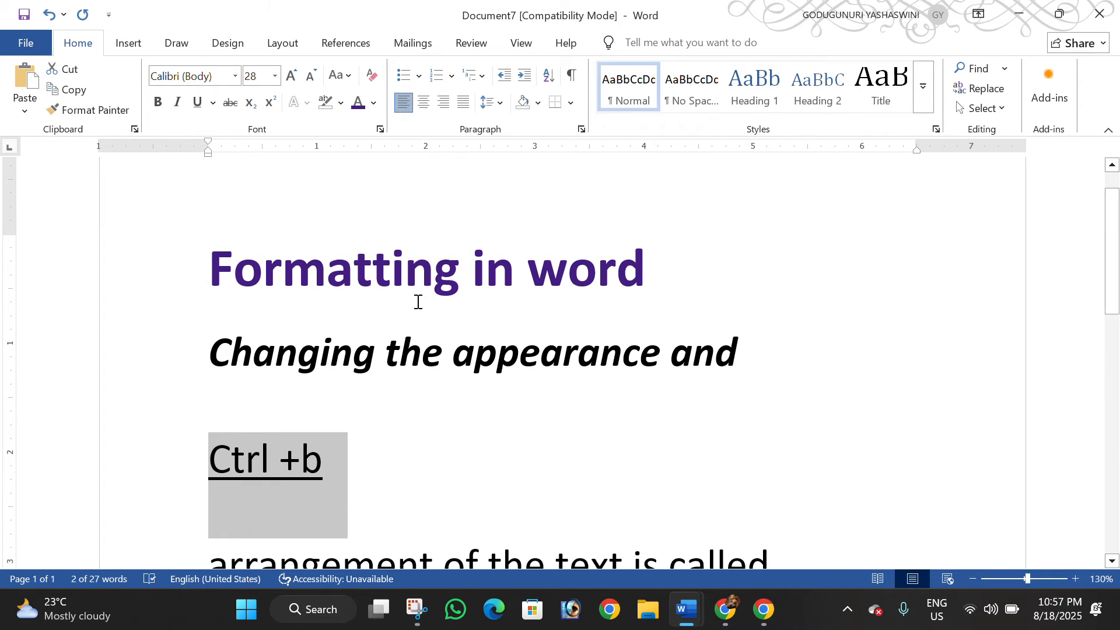
scroll(418, 302, down, 1)
drag(207, 213, 652, 286)
click(616, 215)
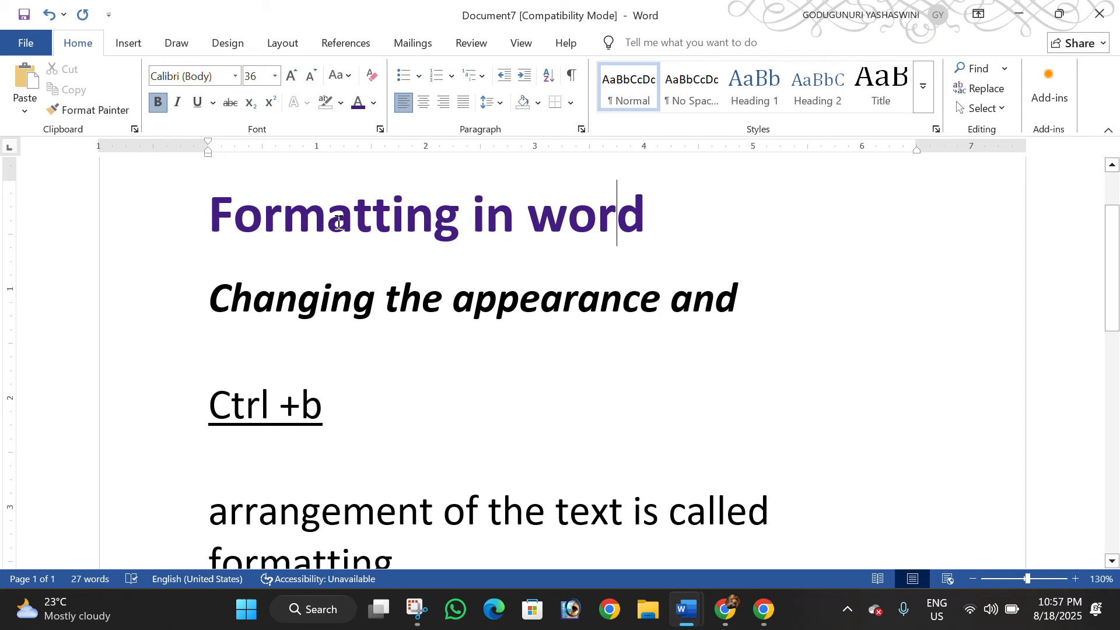
Indent the heading "Formatting in word" with repeated tabs from its start, and undo the last indent
click(219, 212)
key(Tab)
key(Tab)
key(Tab)
key(Tab)
key(Tab)
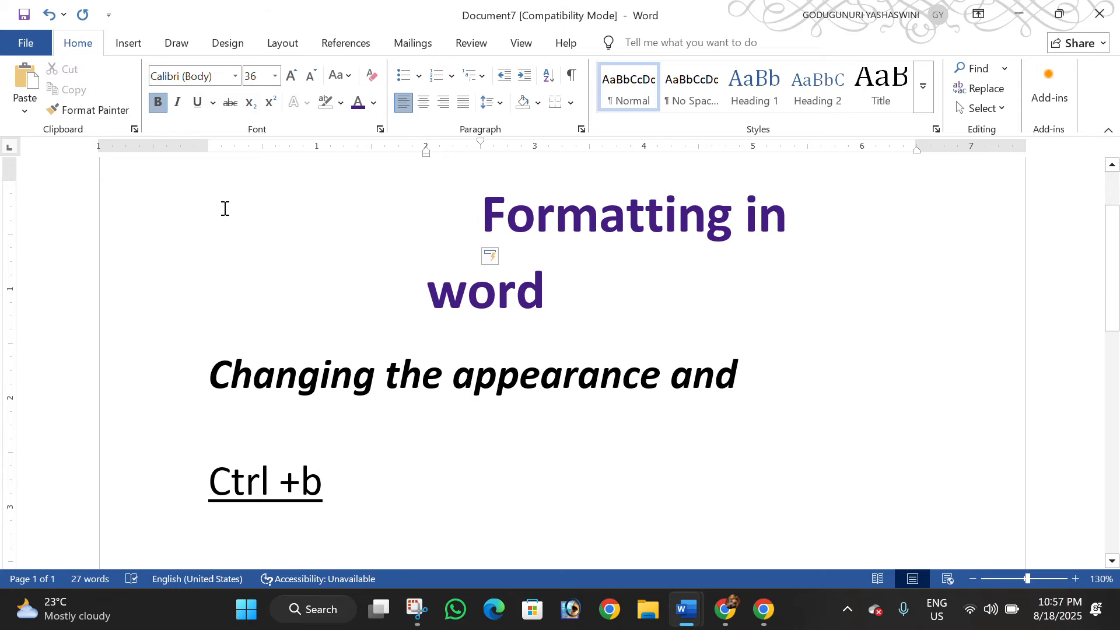
key(ctrl+z)
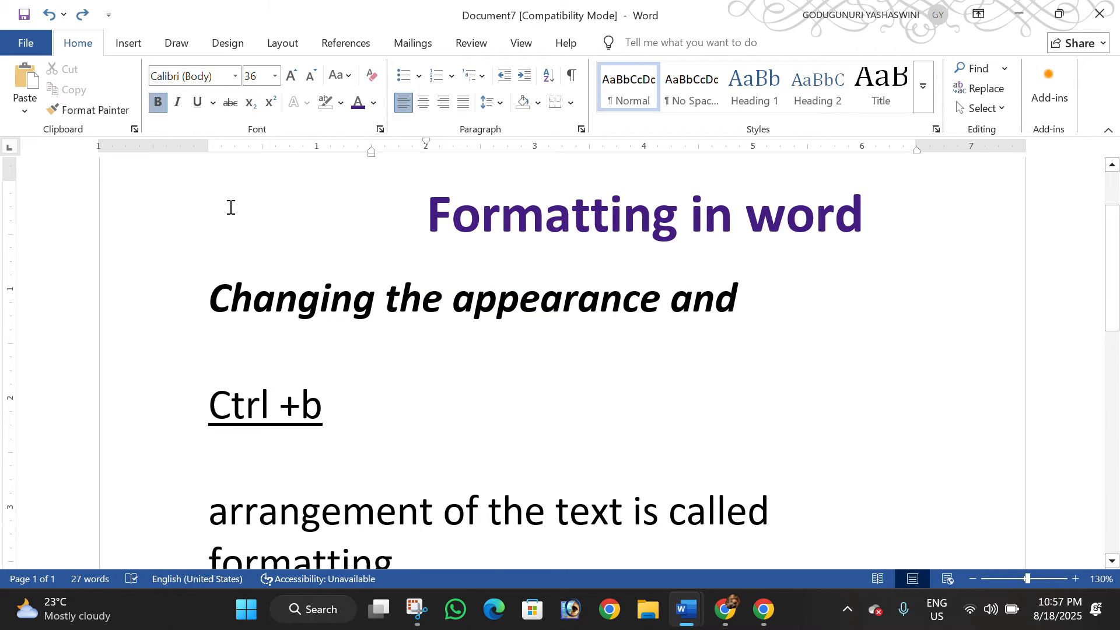
Center the heading "Formatting in word", and return it to left alignment
click(424, 107)
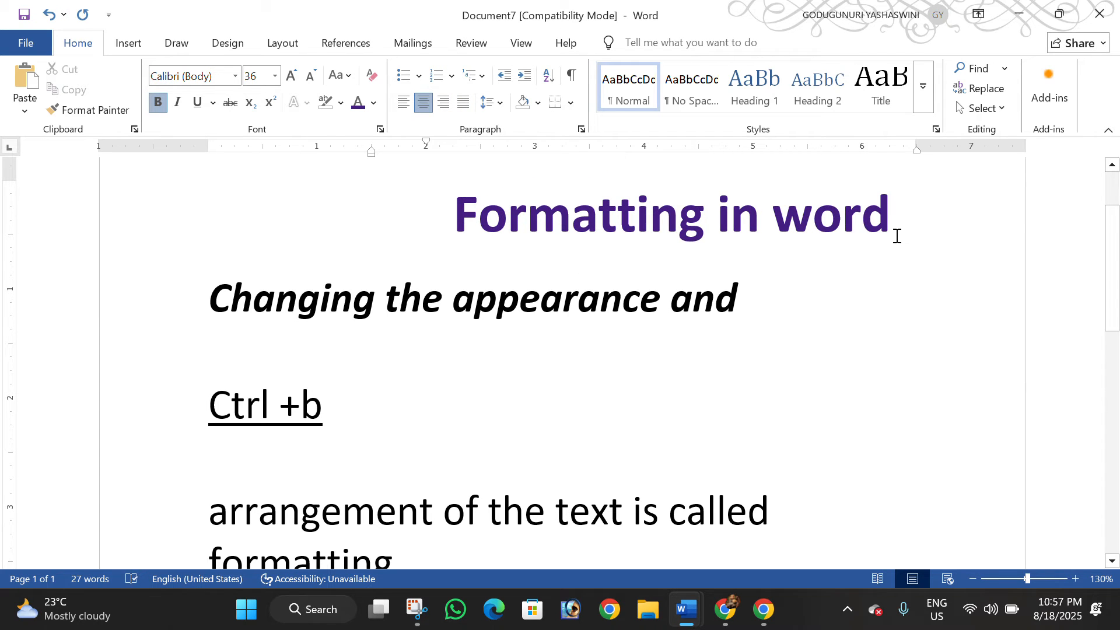
drag(896, 235, 594, 237)
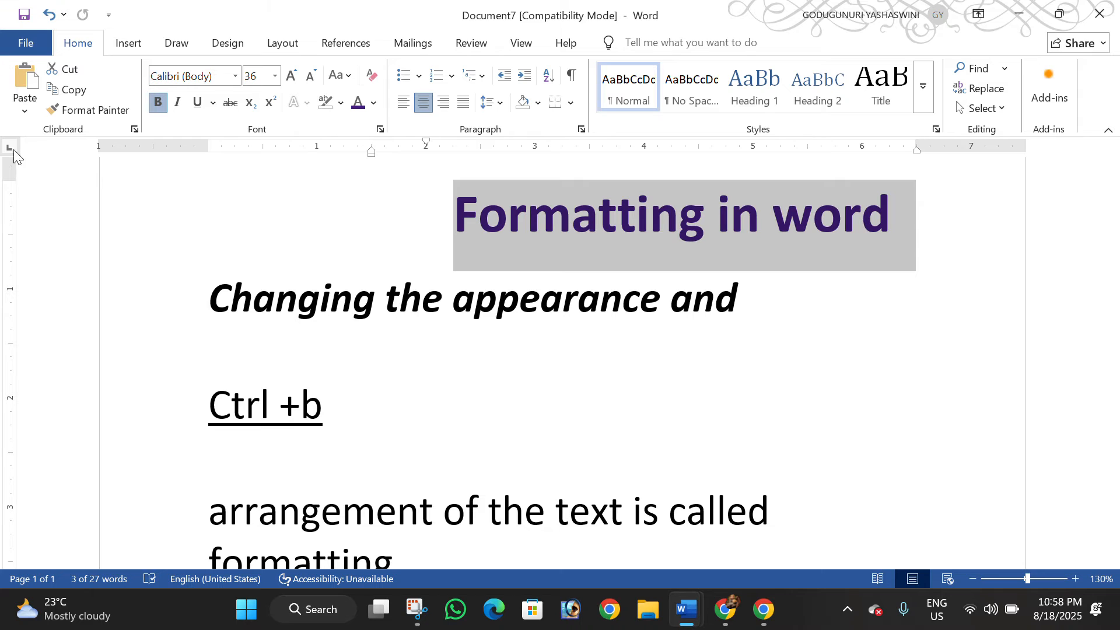
click(412, 111)
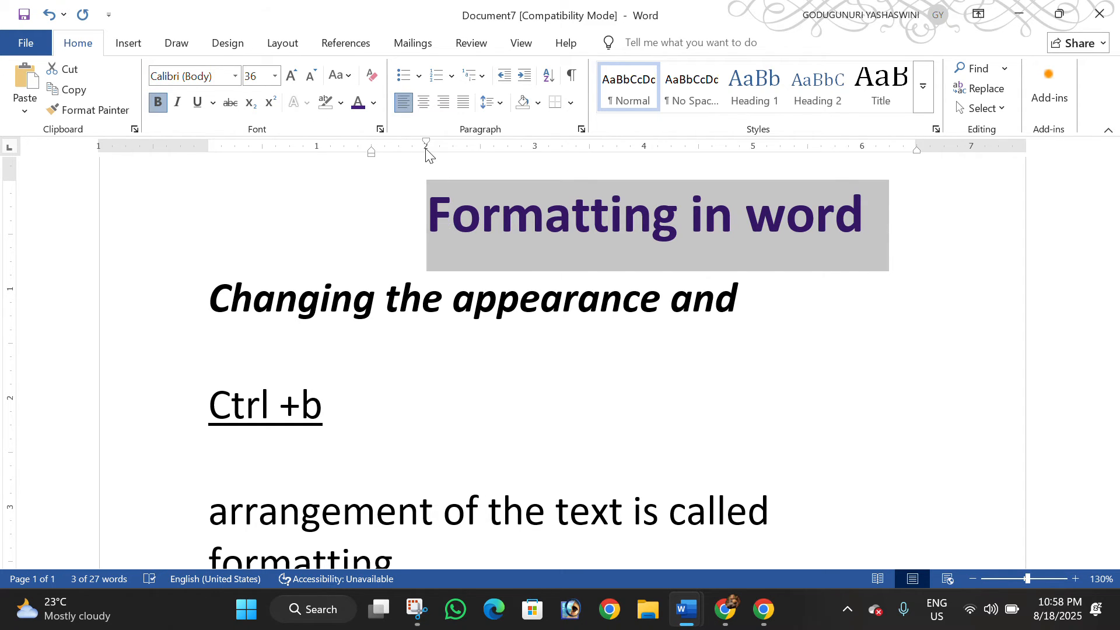
Justify the heading and set its left indent to -0.75", first-line indent near the 6-inch ruler mark and right indent to -1"
drag(371, 155, 125, 175)
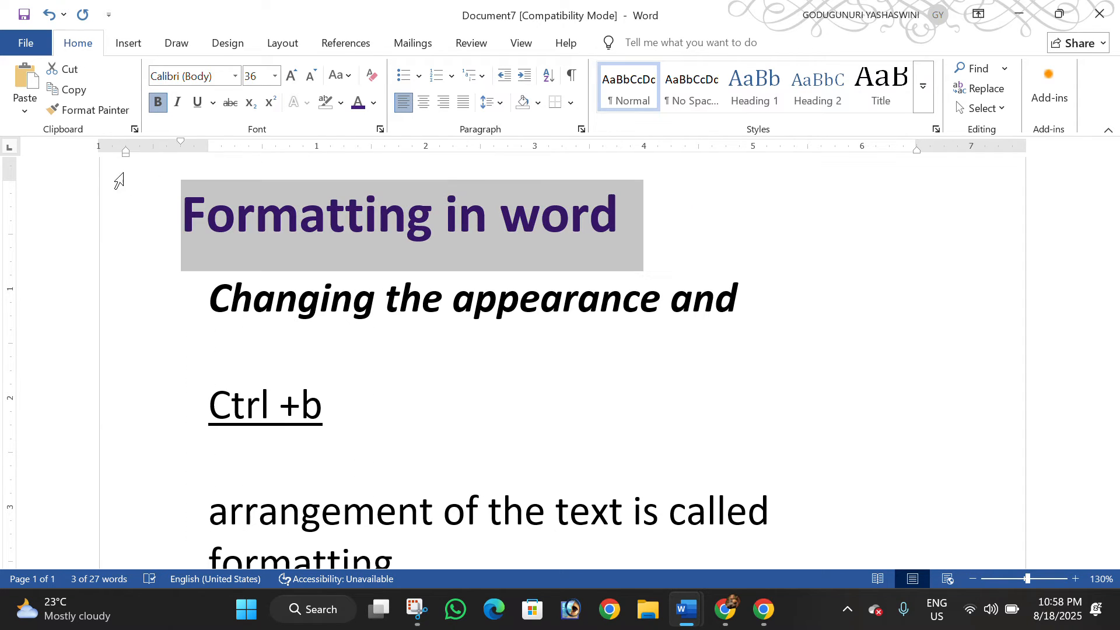
click(461, 104)
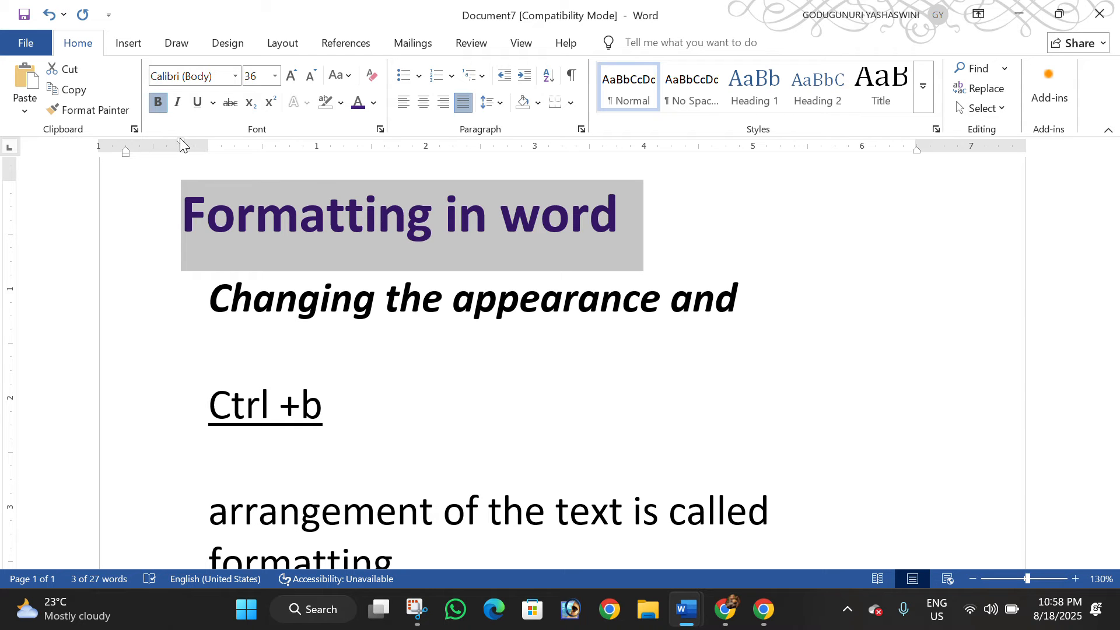
drag(181, 140, 855, 143)
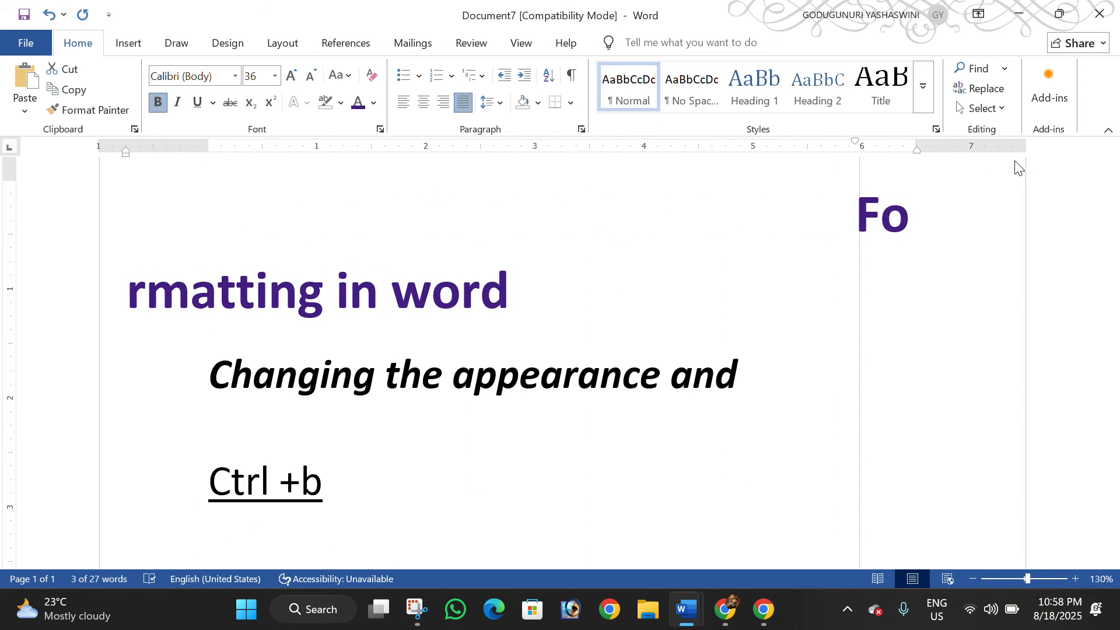
drag(920, 154, 1025, 150)
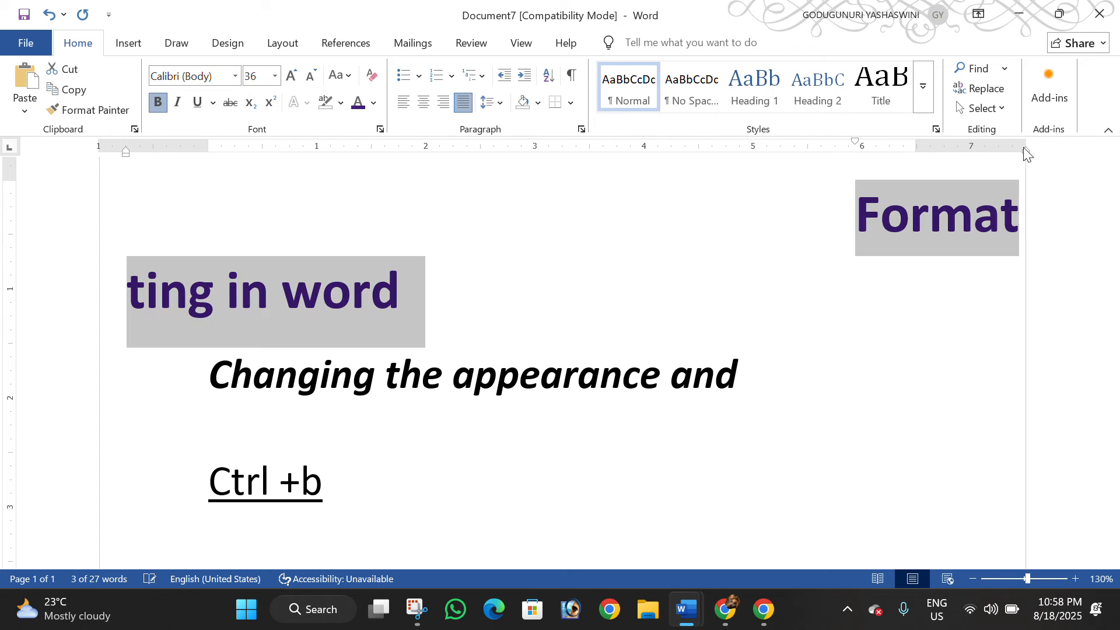
Increase the heading's left indent past 1.4 inches
click(284, 46)
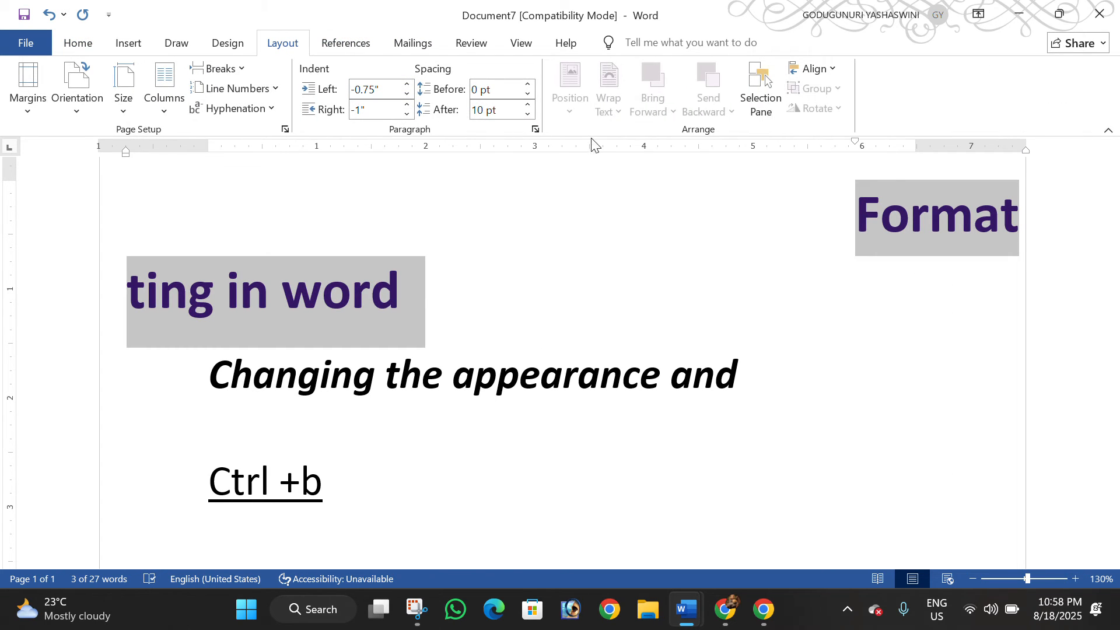
click(407, 85)
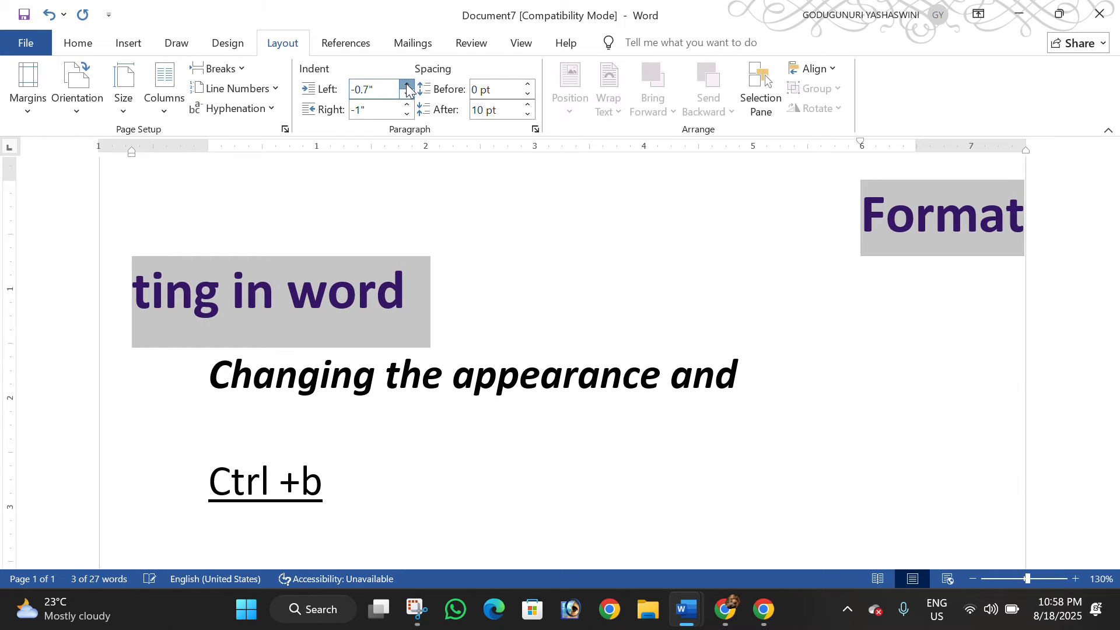
click(407, 85)
click(407, 86)
click(407, 85)
click(407, 86)
click(407, 86)
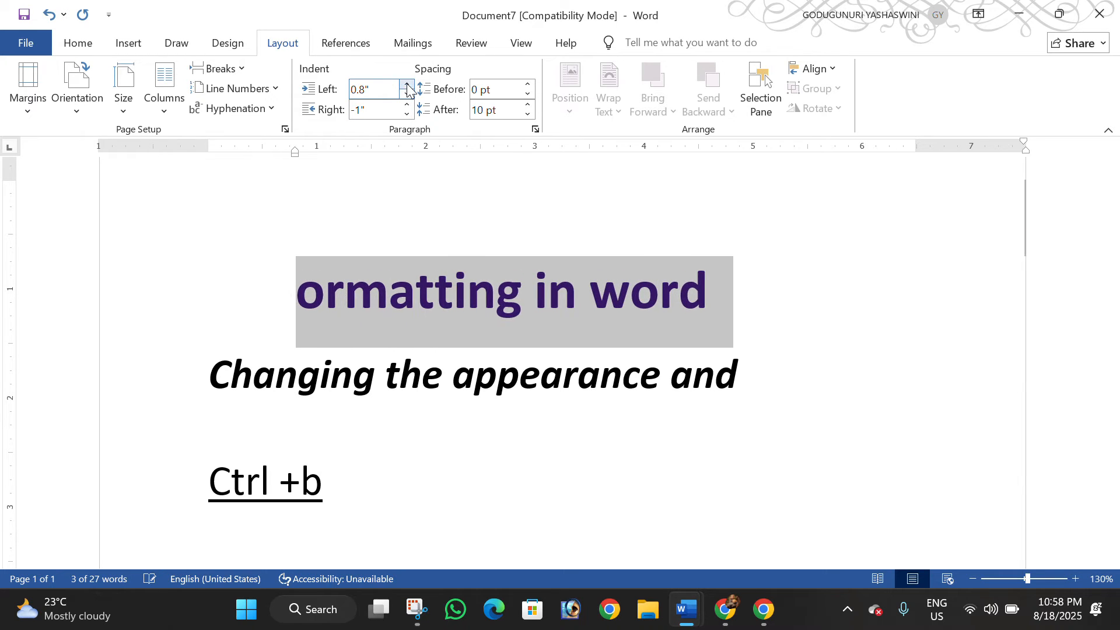
click(407, 85)
click(407, 85)
click(407, 85)
click(407, 85)
click(407, 85)
click(407, 85)
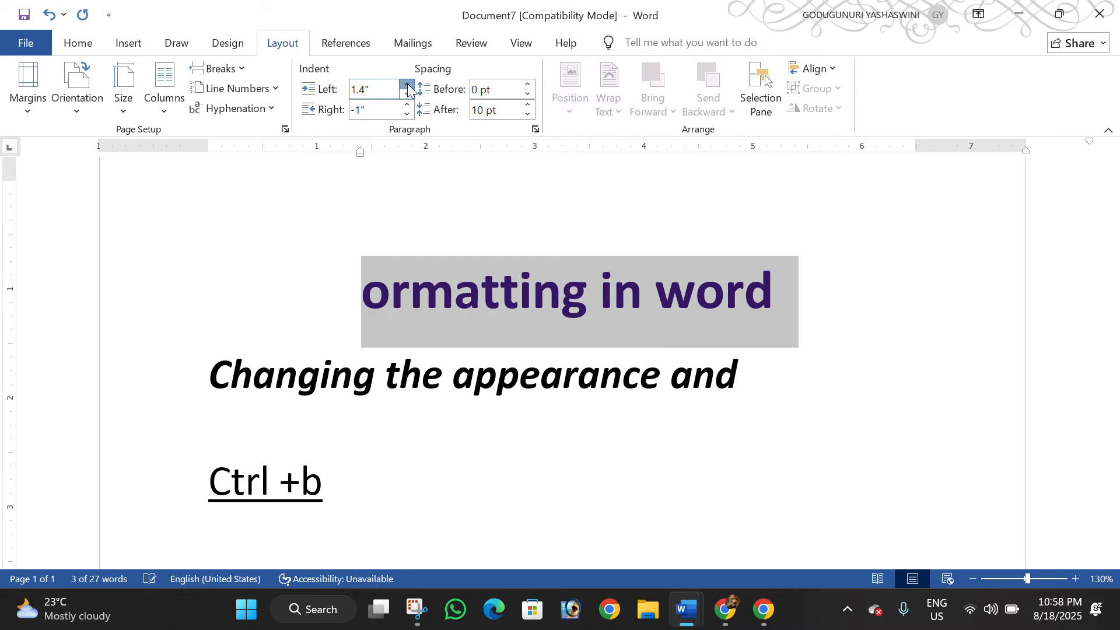
click(407, 85)
click(407, 85)
Reduce the heading's left indent to -5.5 inches
click(407, 94)
click(407, 94)
click(407, 94)
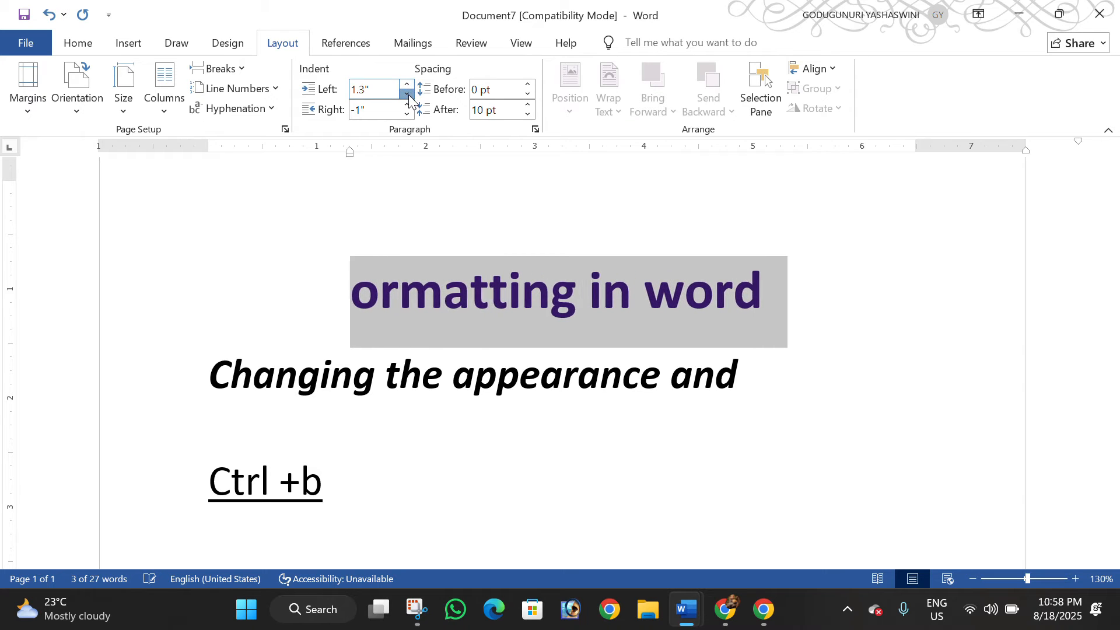
click(408, 94)
click(408, 94)
click(408, 94)
click(408, 94)
drag(407, 93, 408, 94)
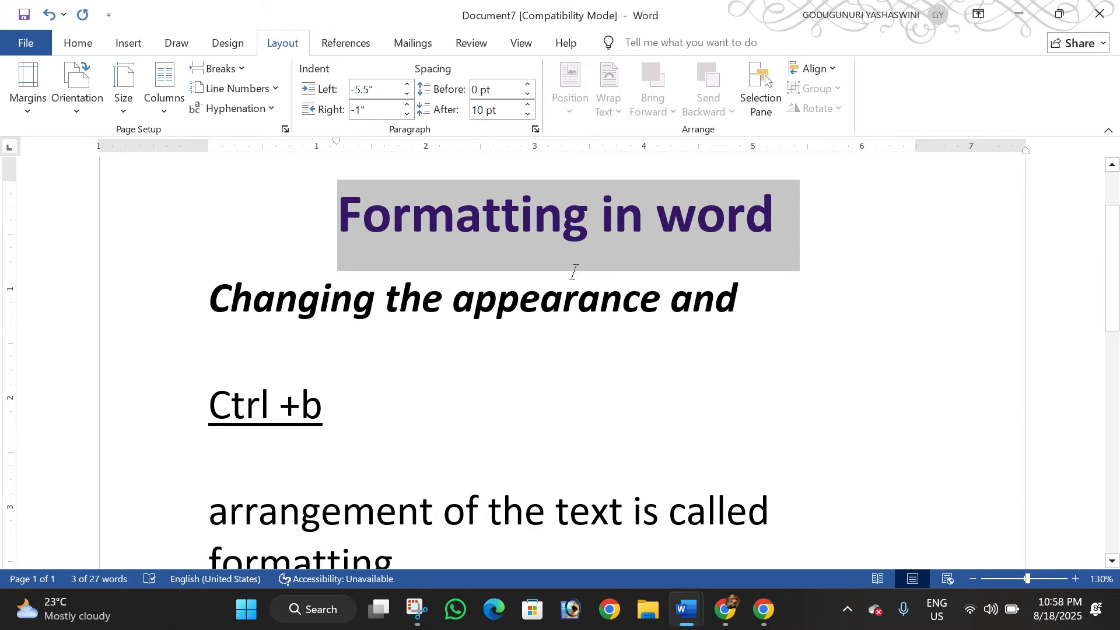
Show right and left alignment on the heading, and finish with it centered
click(78, 43)
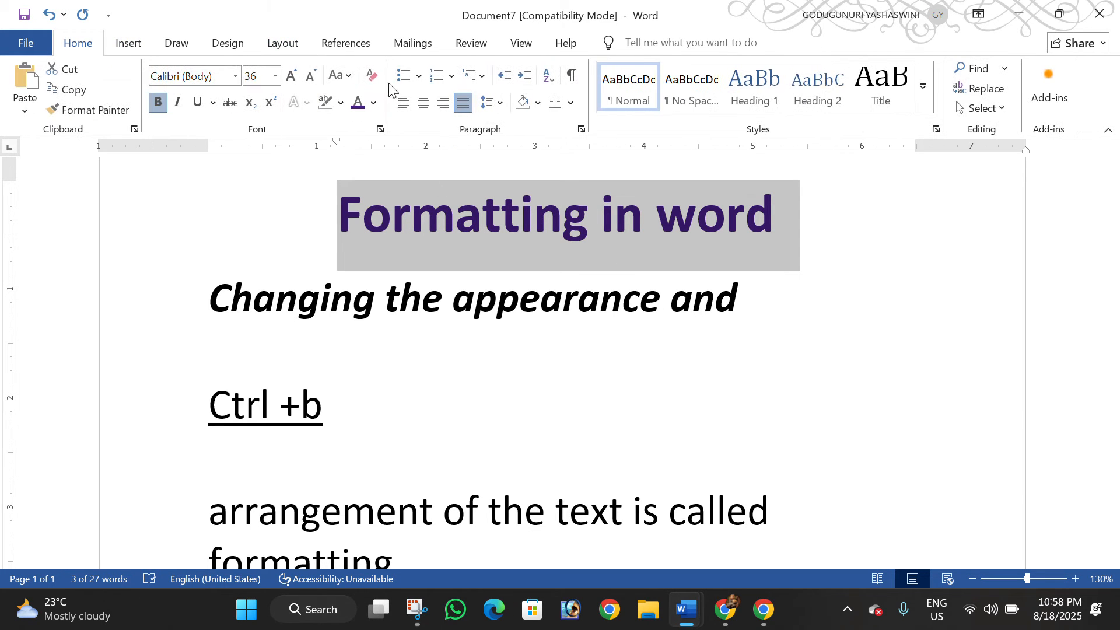
click(444, 102)
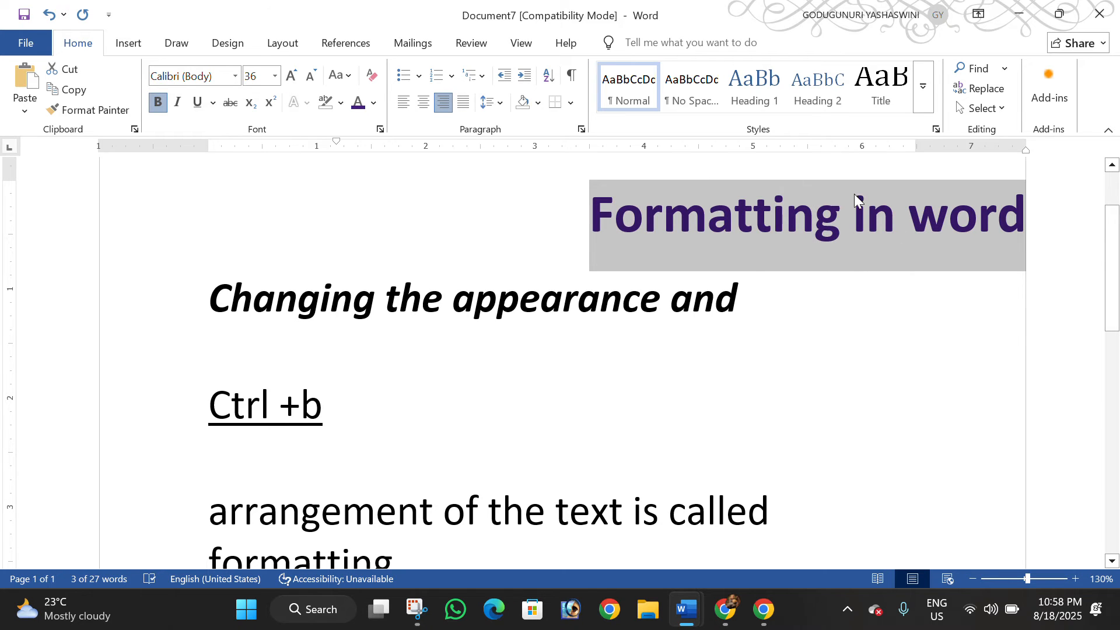
click(408, 102)
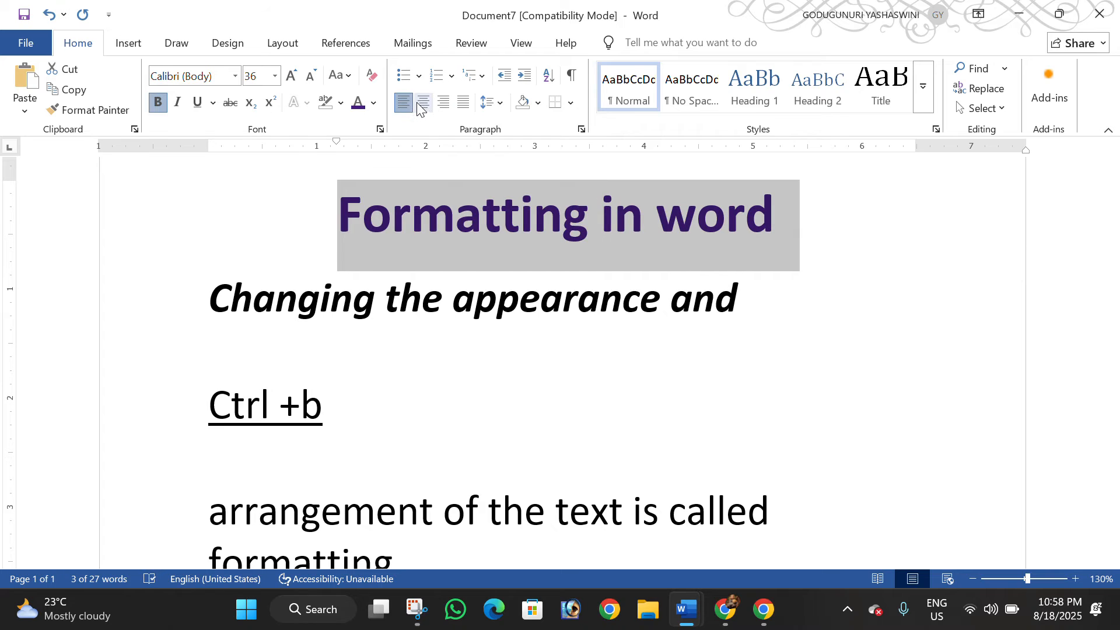
click(423, 105)
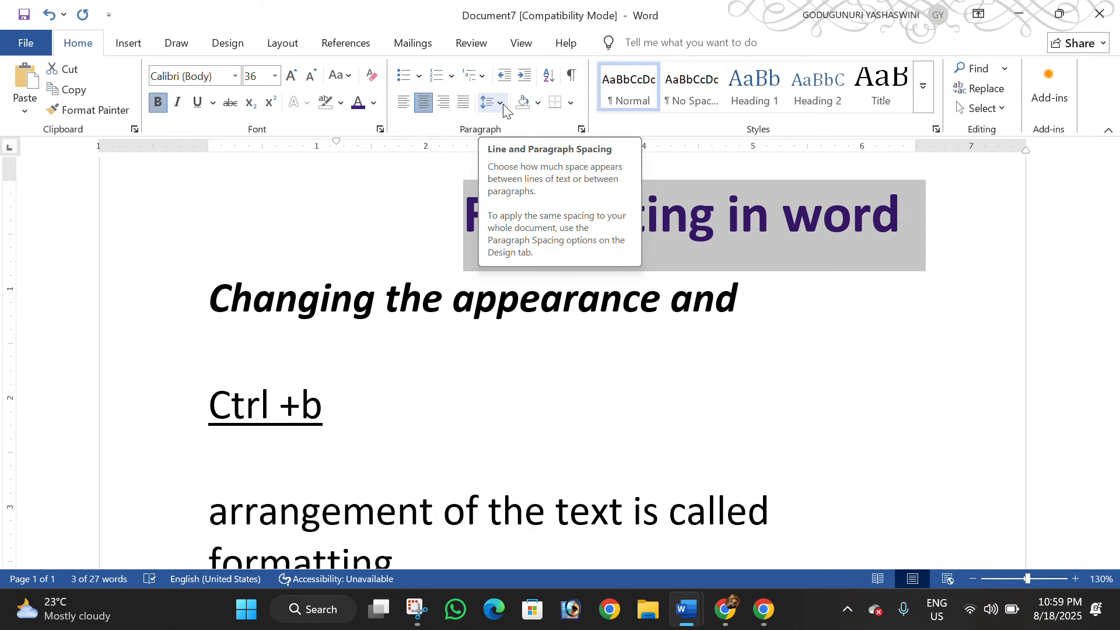
click(373, 385)
scroll(367, 327, down, 5)
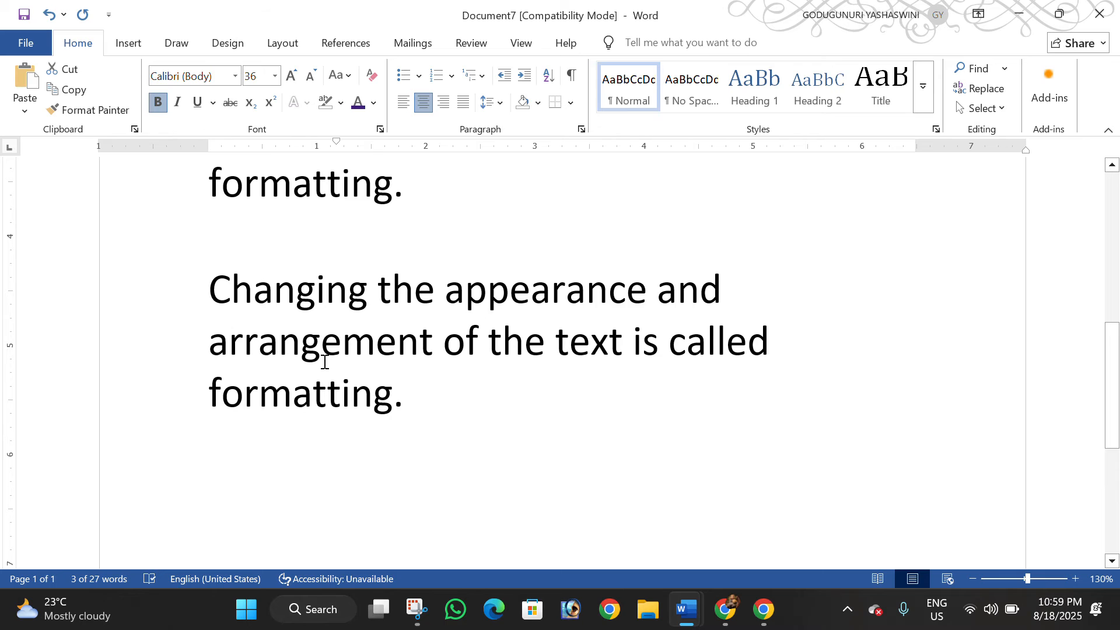
drag(324, 361, 5, 7)
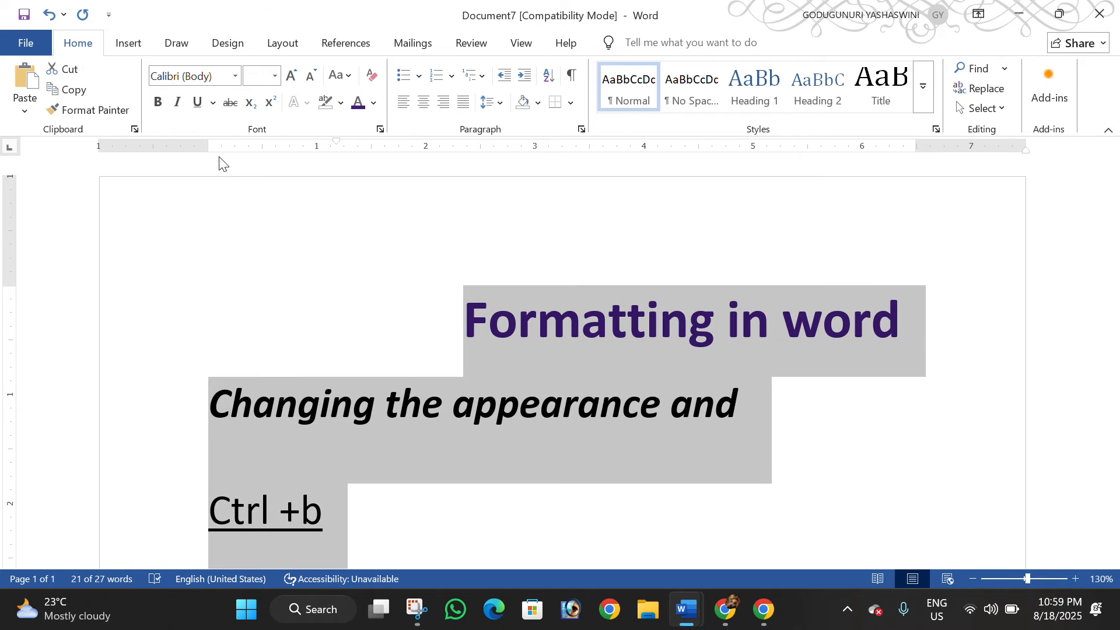
click(343, 343)
scroll(287, 326, down, 6)
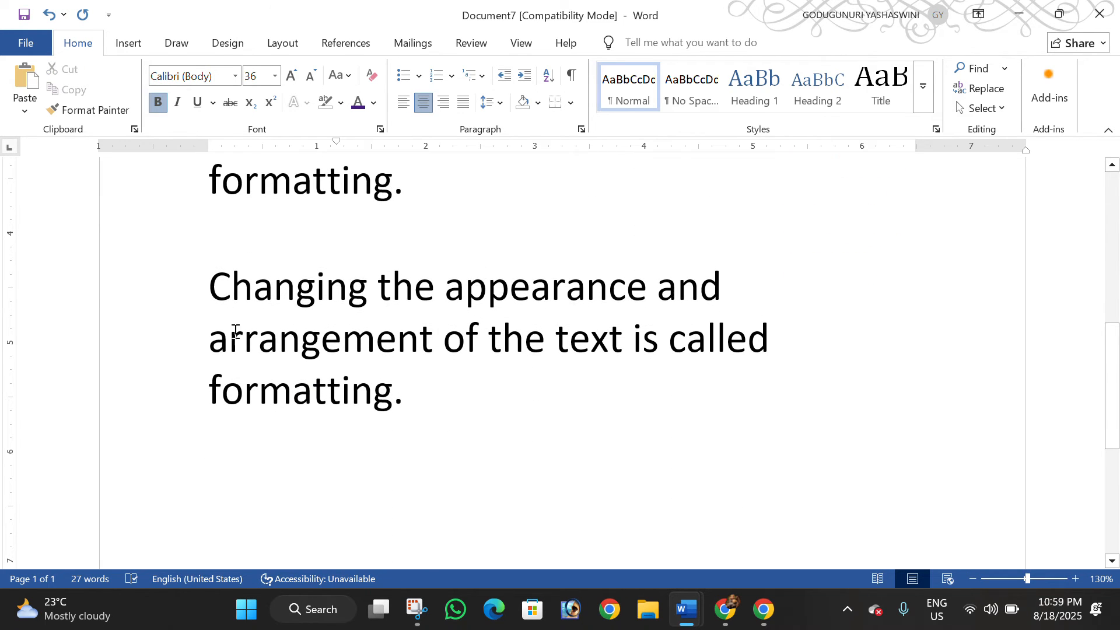
shift+click(204, 268)
click(299, 334)
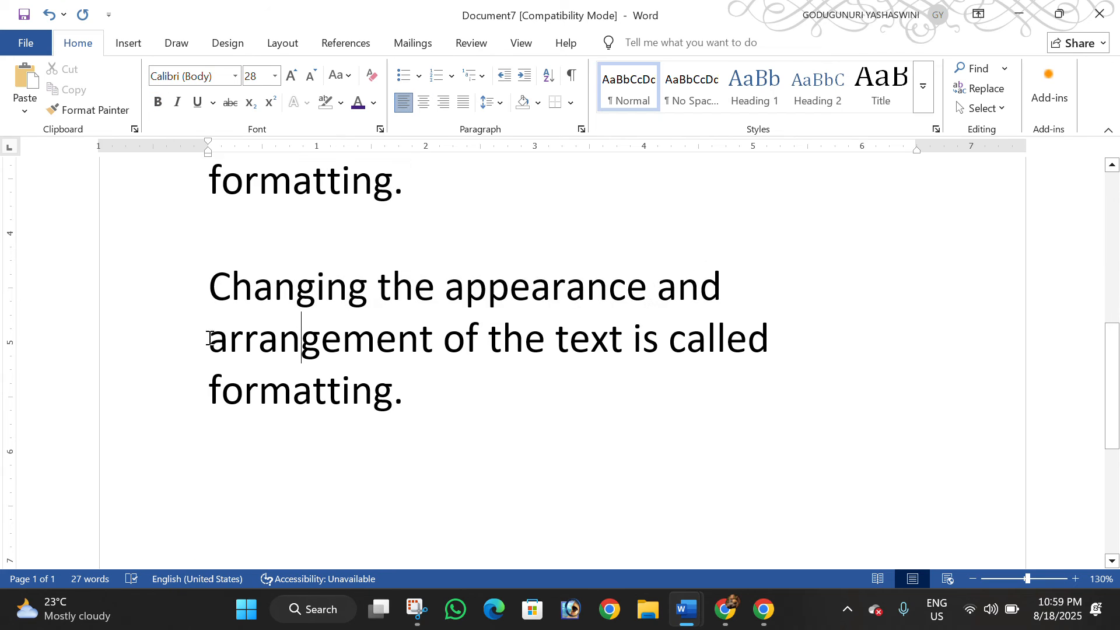
drag(210, 338, 430, 345)
drag(208, 393, 467, 392)
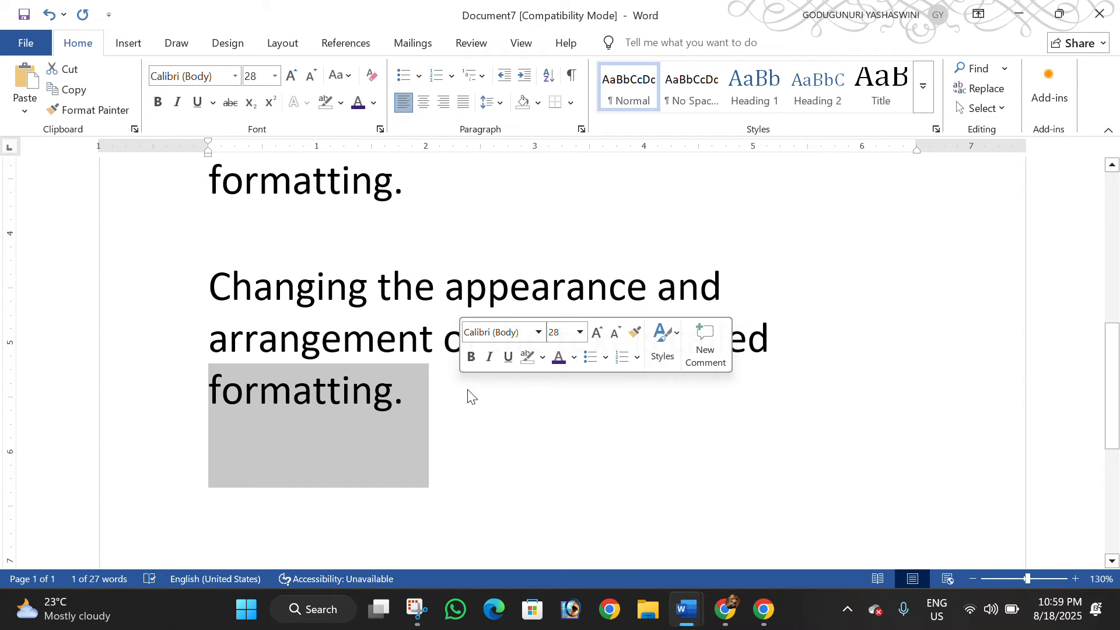
click(487, 428)
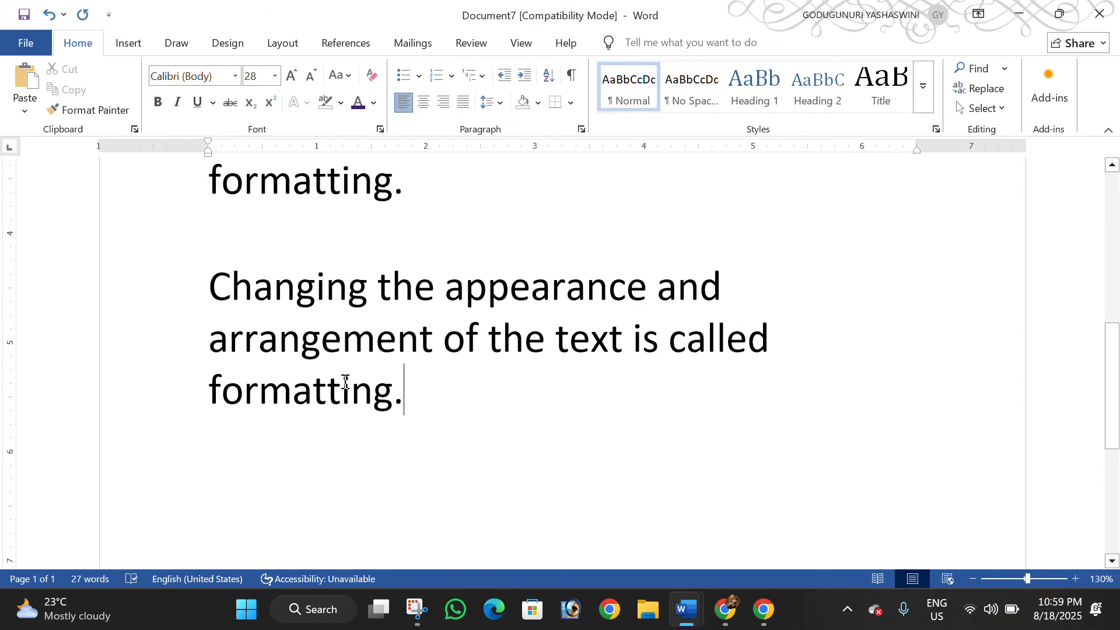
click(212, 285)
text(1)
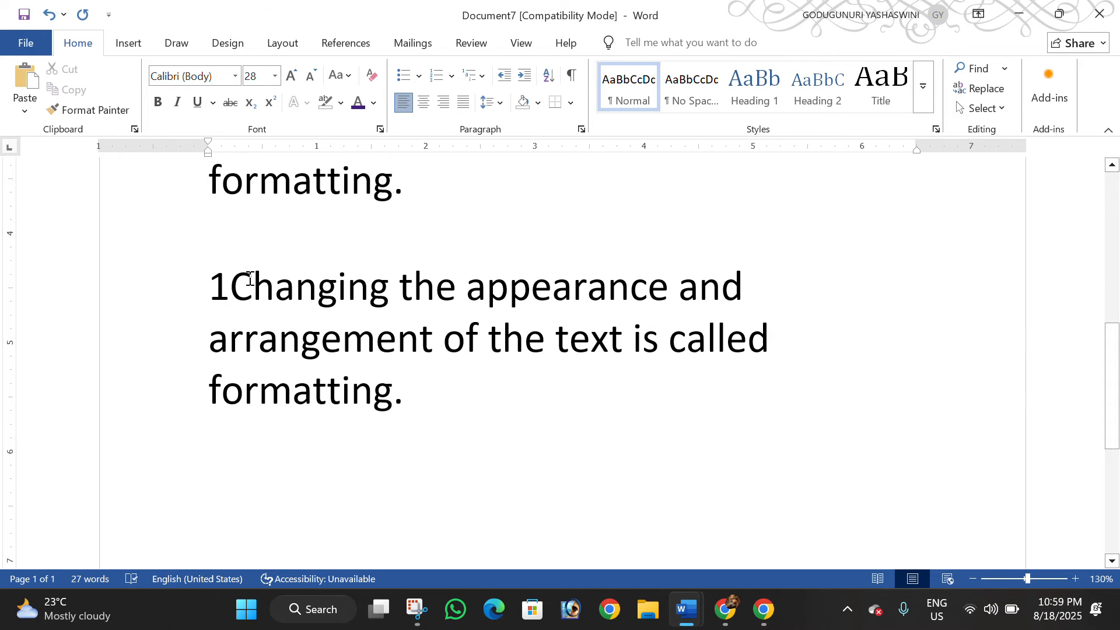
text(.)
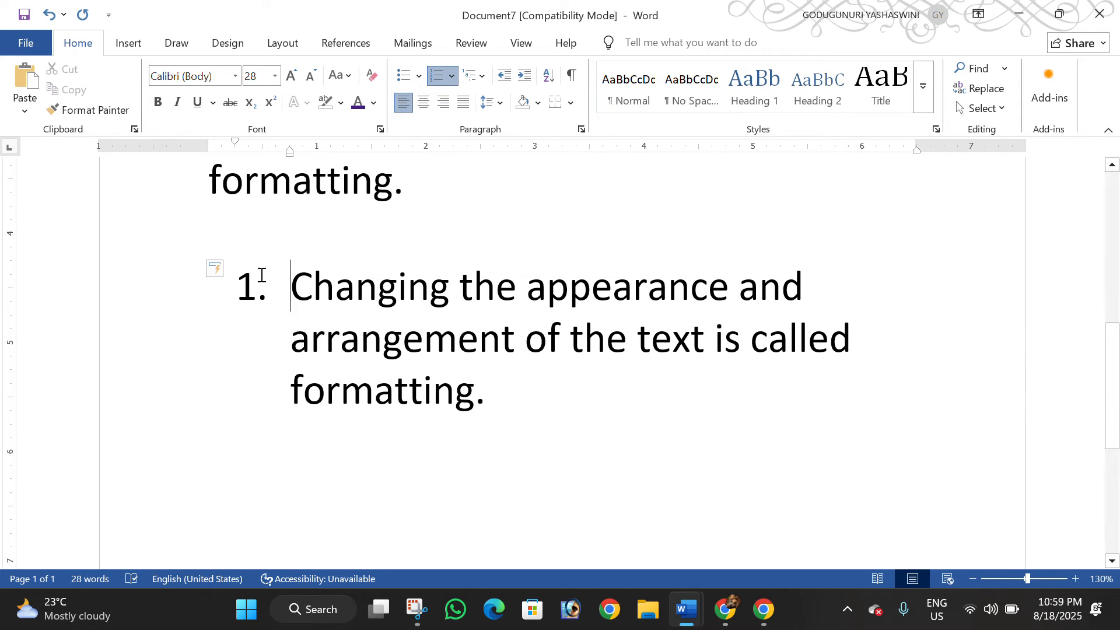
key(ctrl+z)
key(ctrl+z)
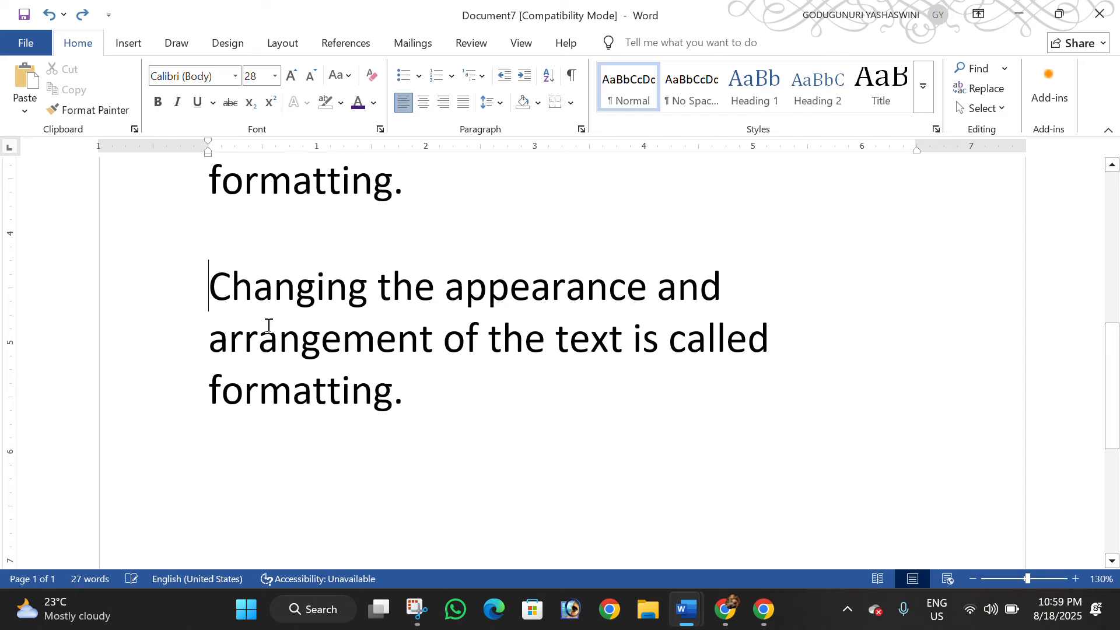
Apply the "1. 2. 3." numbering format to the last paragraph, "Changing the appearance and arrangement of the text is called formatting."
drag(202, 275, 390, 390)
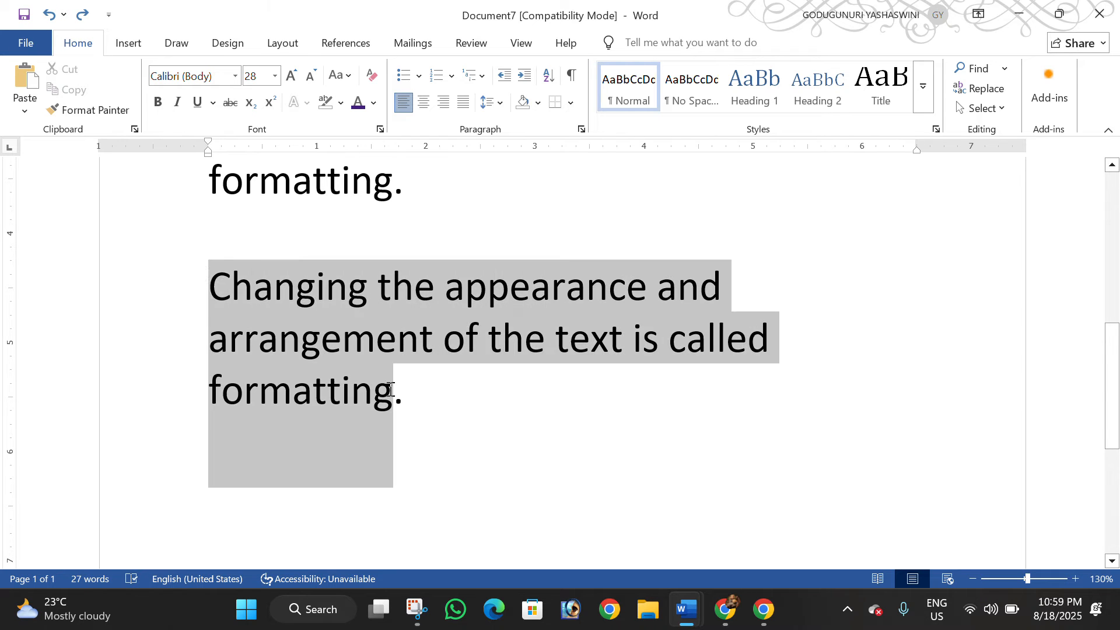
click(454, 76)
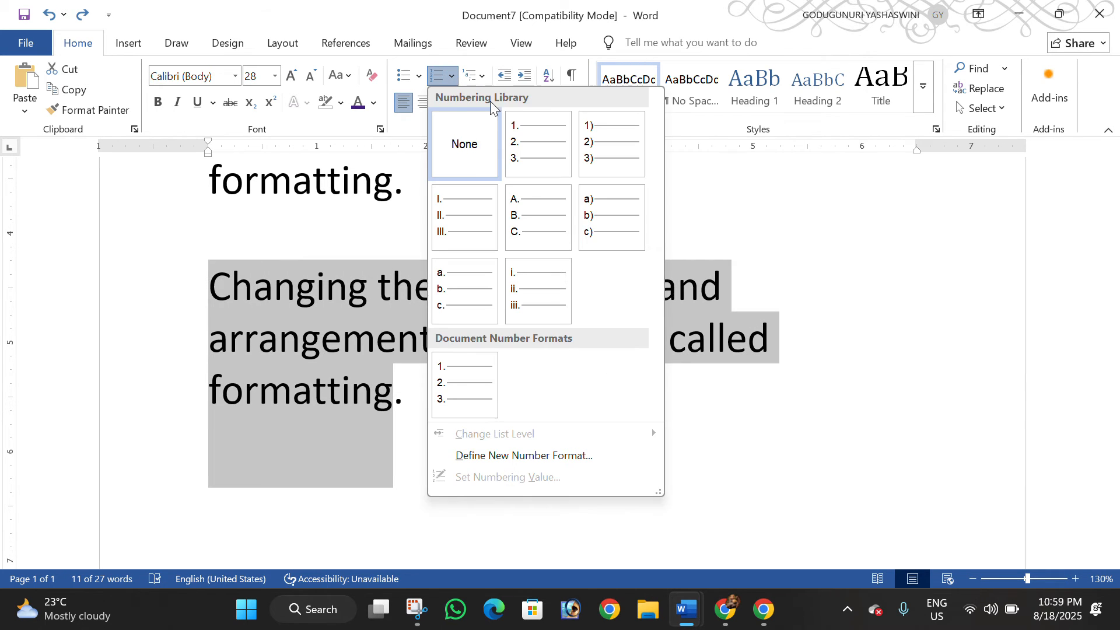
click(537, 137)
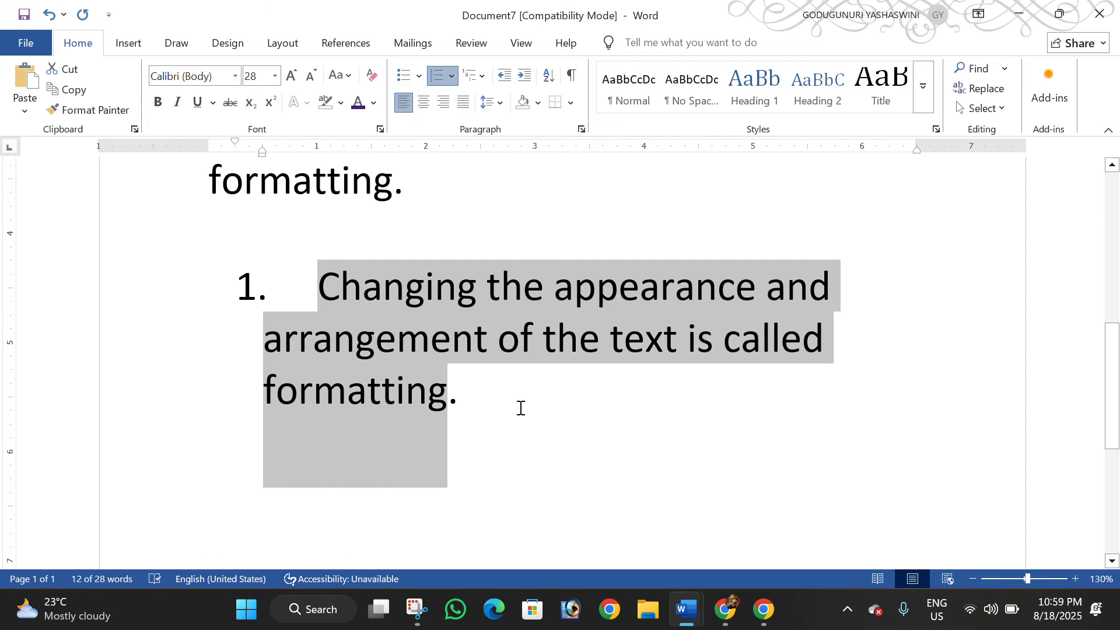
Add the items "Bold", "Italic" and "Underline" to the numbered list below the formatting definition
click(521, 408)
key(Return)
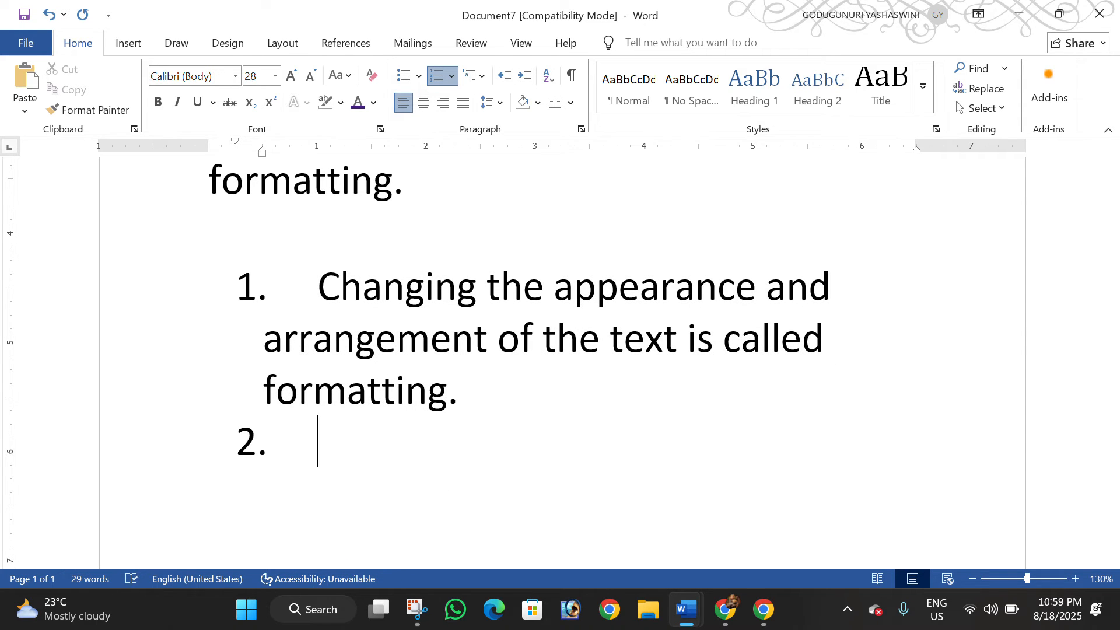
text(bold)
key(Return)
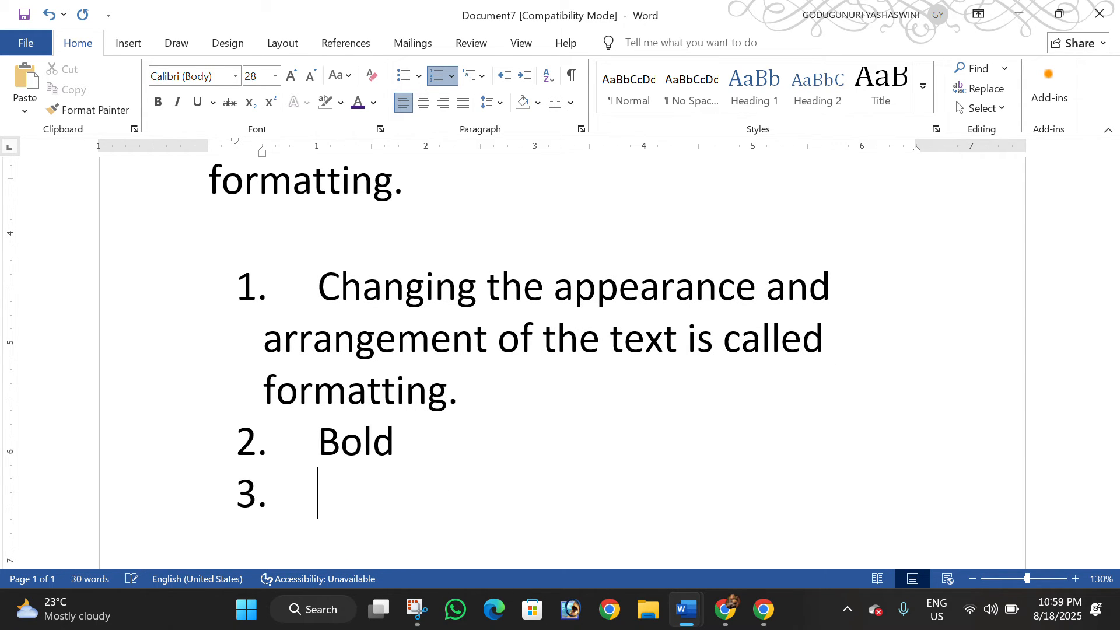
text(italic)
key(Return)
text(un)
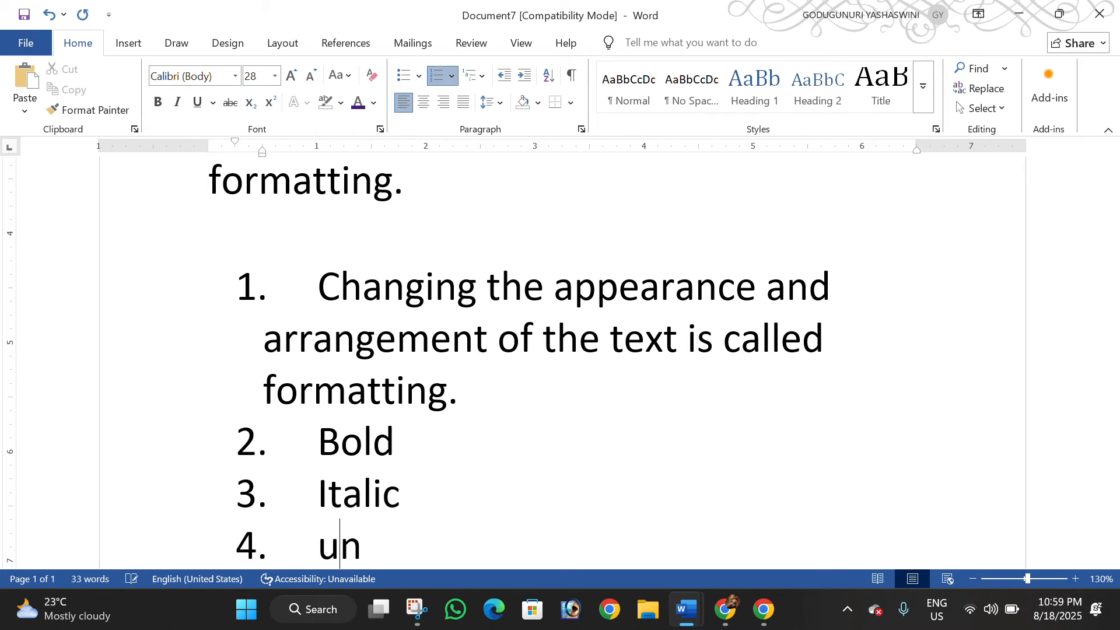
text(ders)
key(BackSpace)
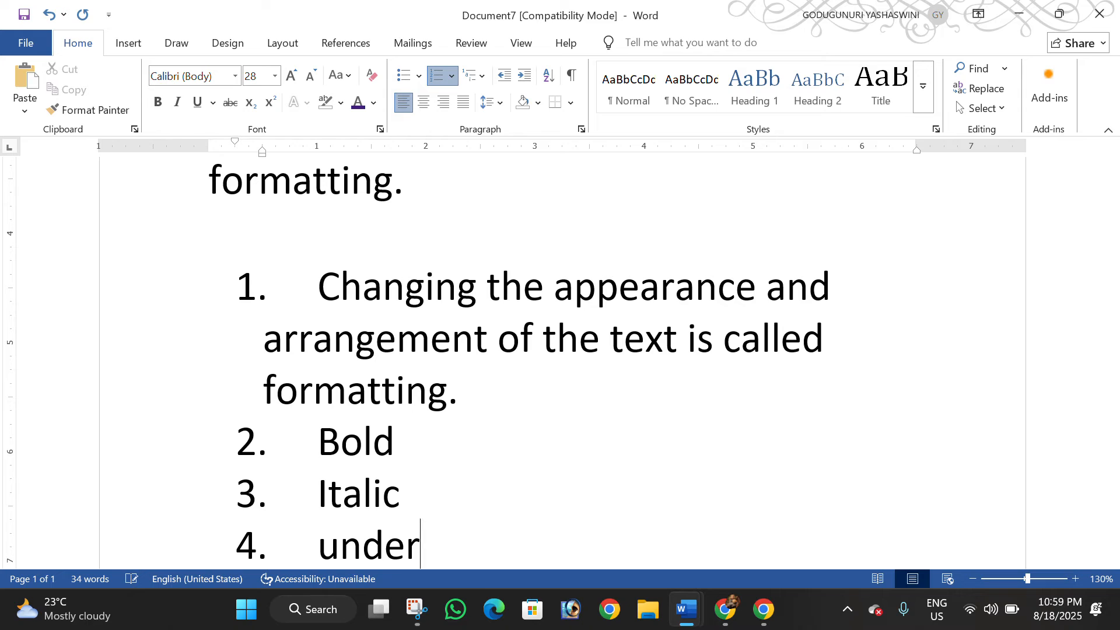
text(line)
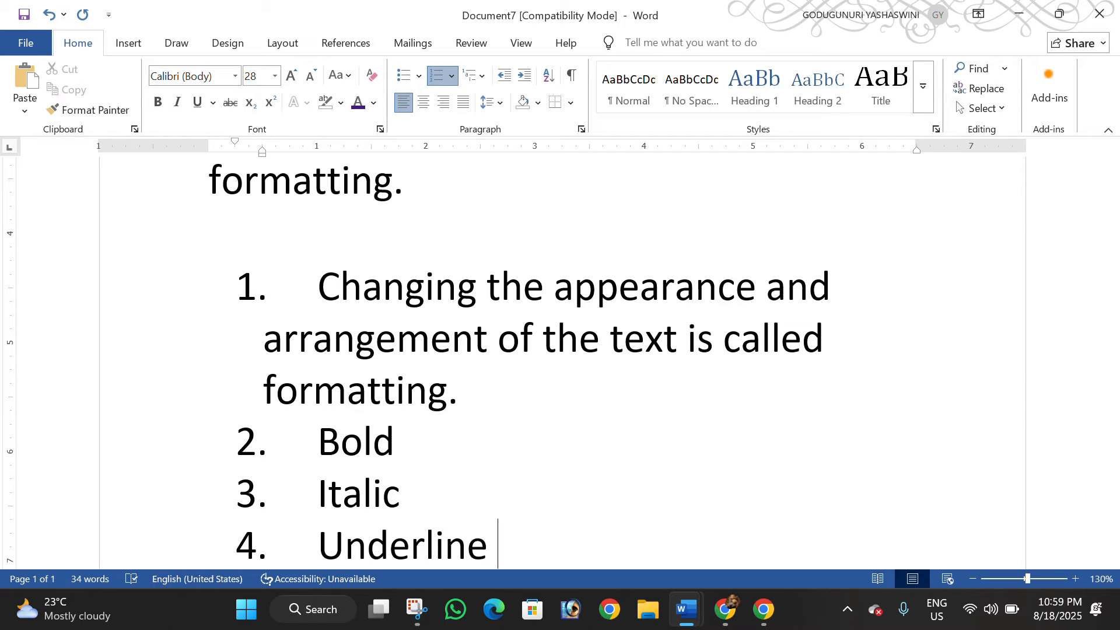
Show the solid round bullet on the definition paragraph, and finish with it in the "1. 2. 3." numbering format
scroll(512, 398, down, 3)
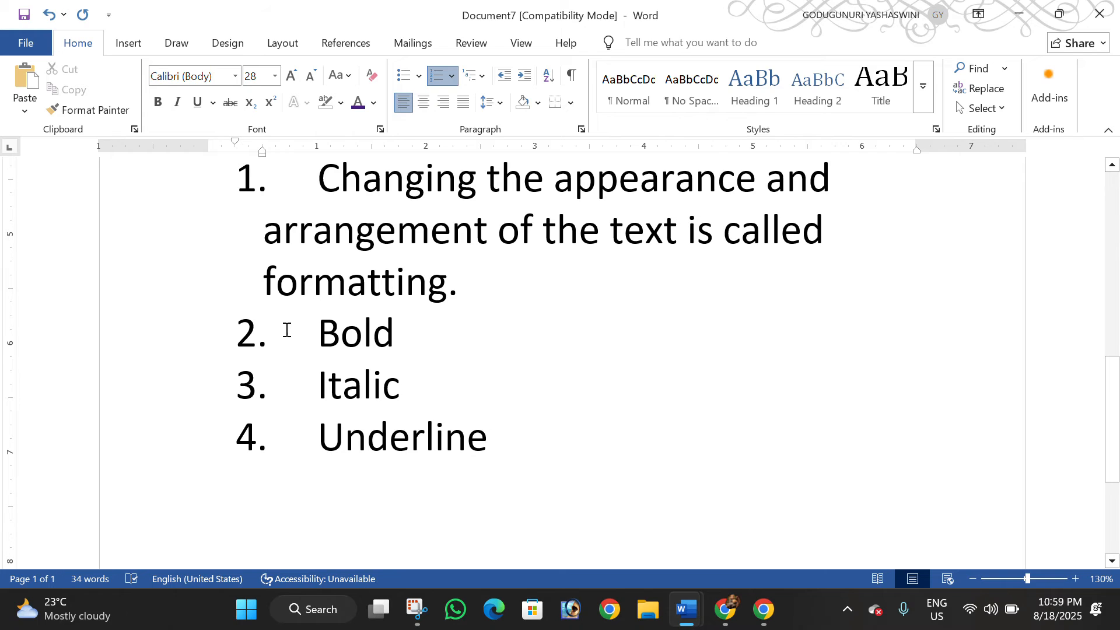
click(265, 180)
drag(325, 191, 481, 285)
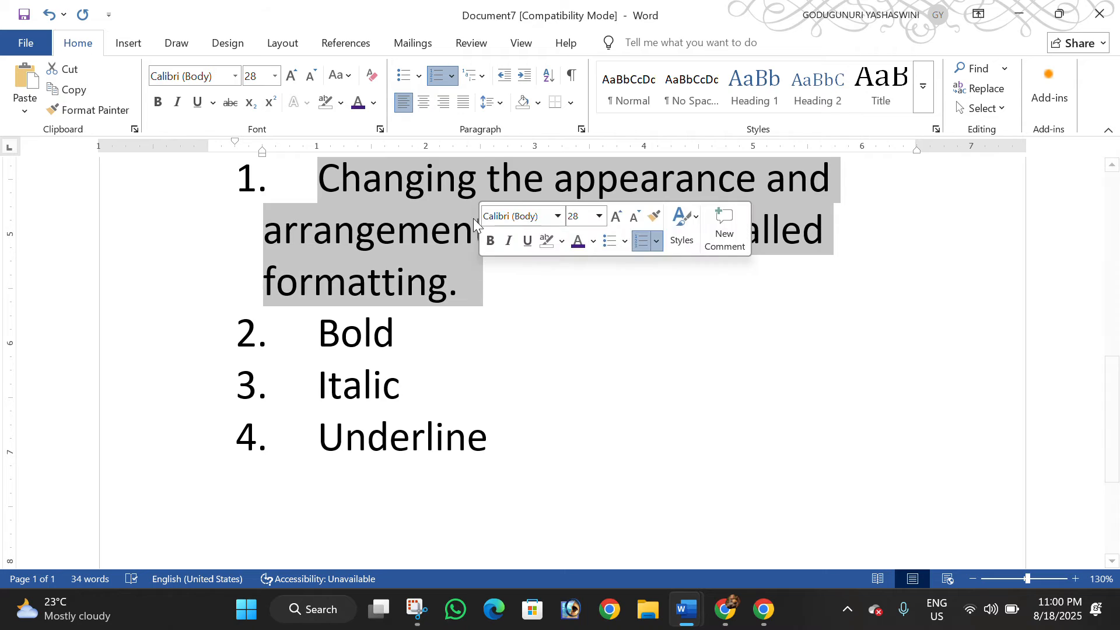
click(452, 76)
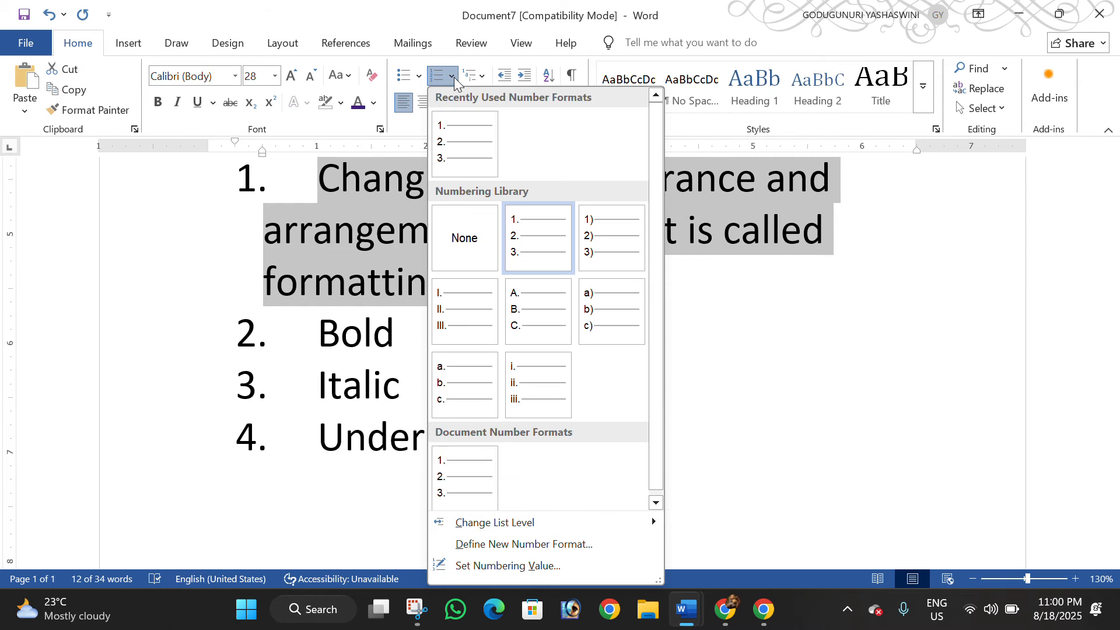
click(418, 77)
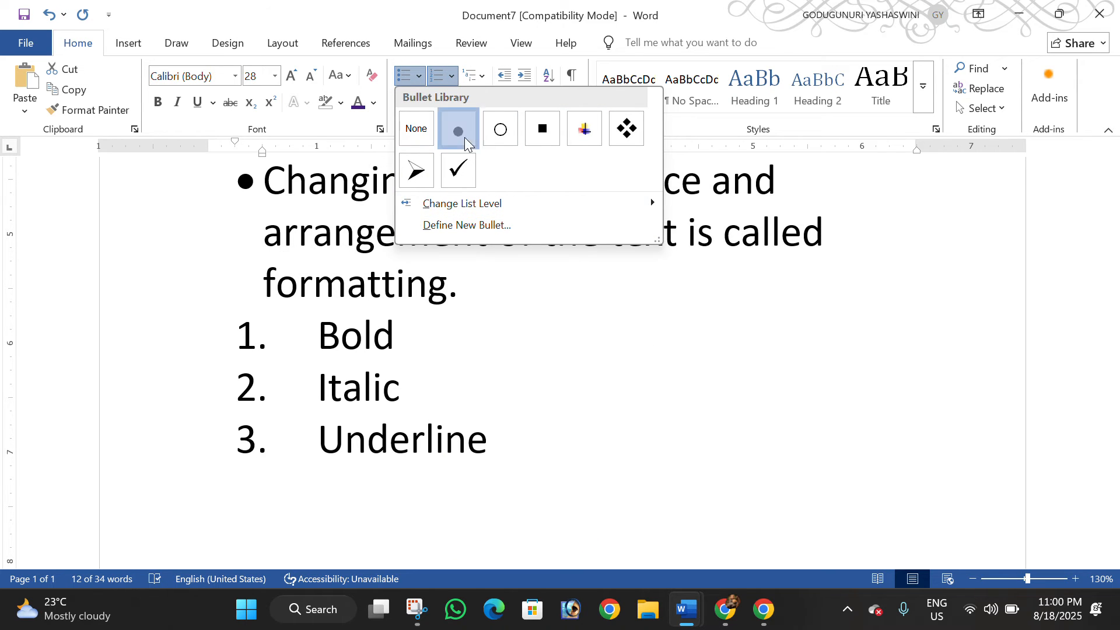
click(464, 138)
click(450, 79)
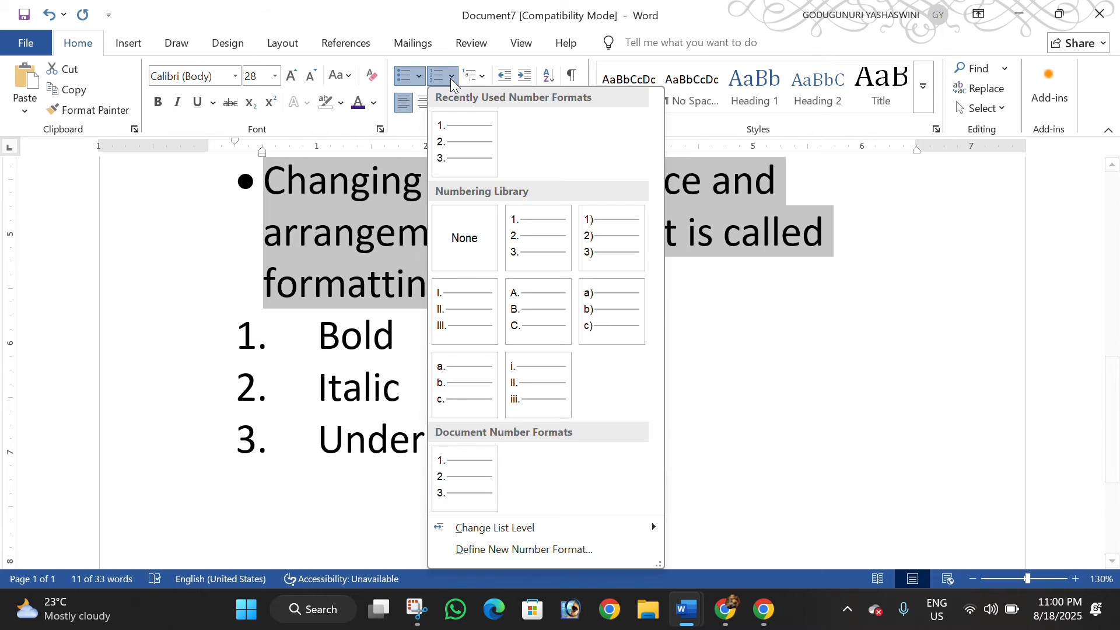
click(529, 258)
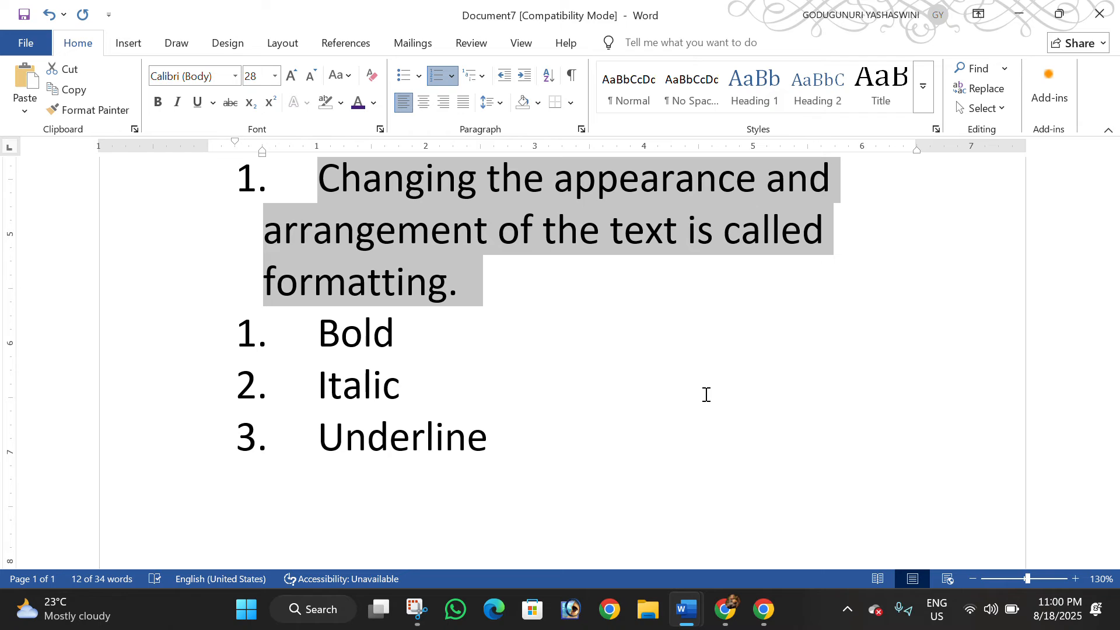
Append the shortcut text "ctrl+ b" to the "Bold" list item
scroll(400, 365, down, 4)
scroll(431, 251, up, 3)
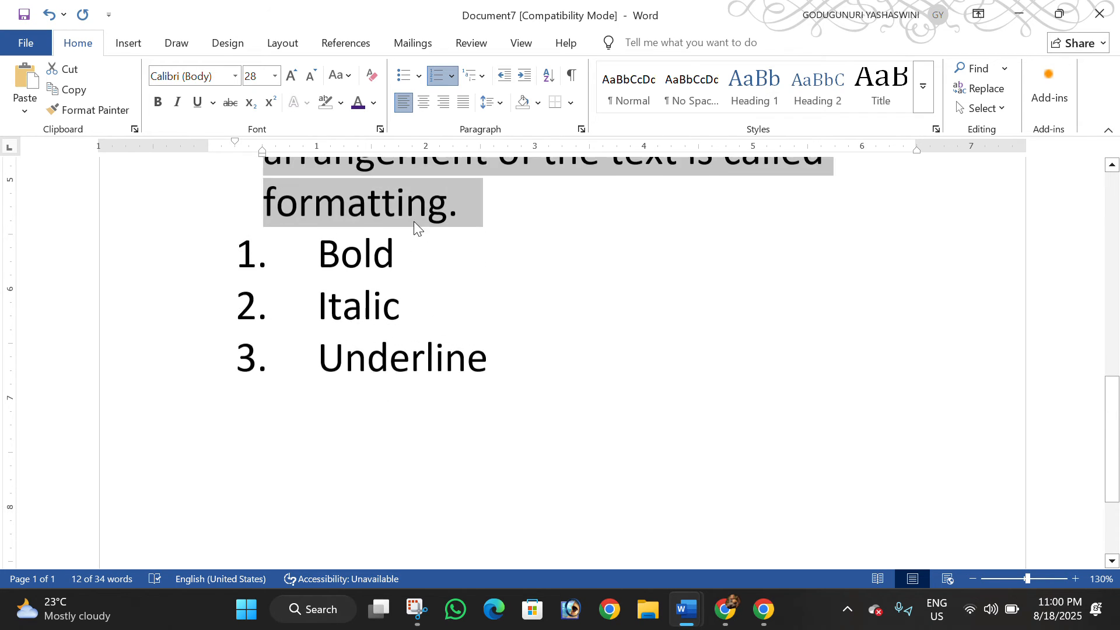
scroll(415, 233, up, 1)
click(419, 280)
text(ct)
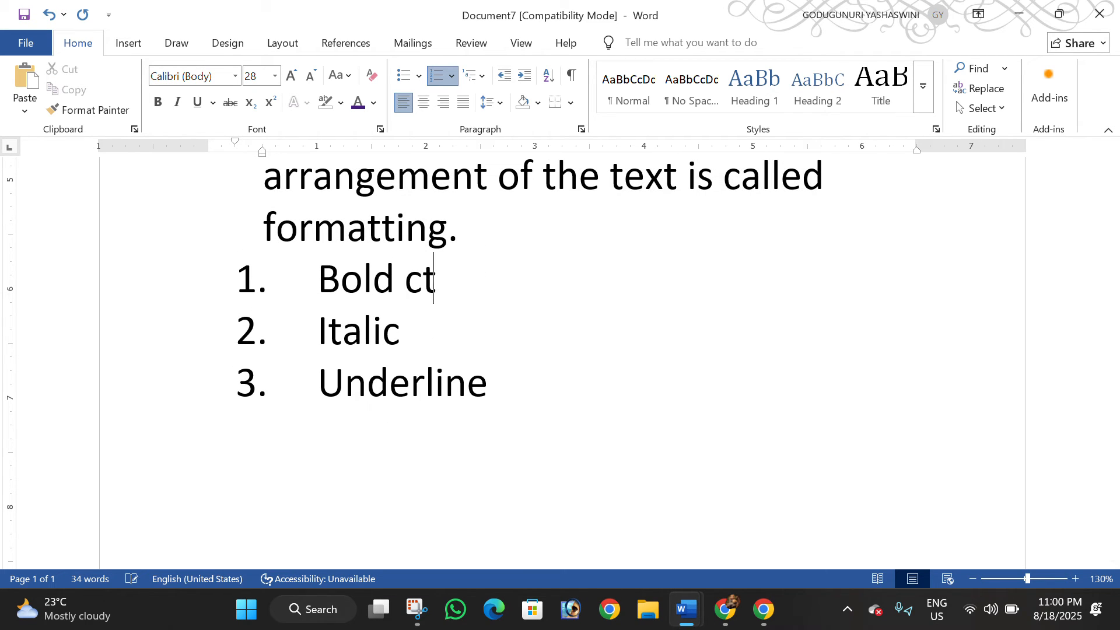
text(rk)
key(BackSpace)
text(ctrl+ b)
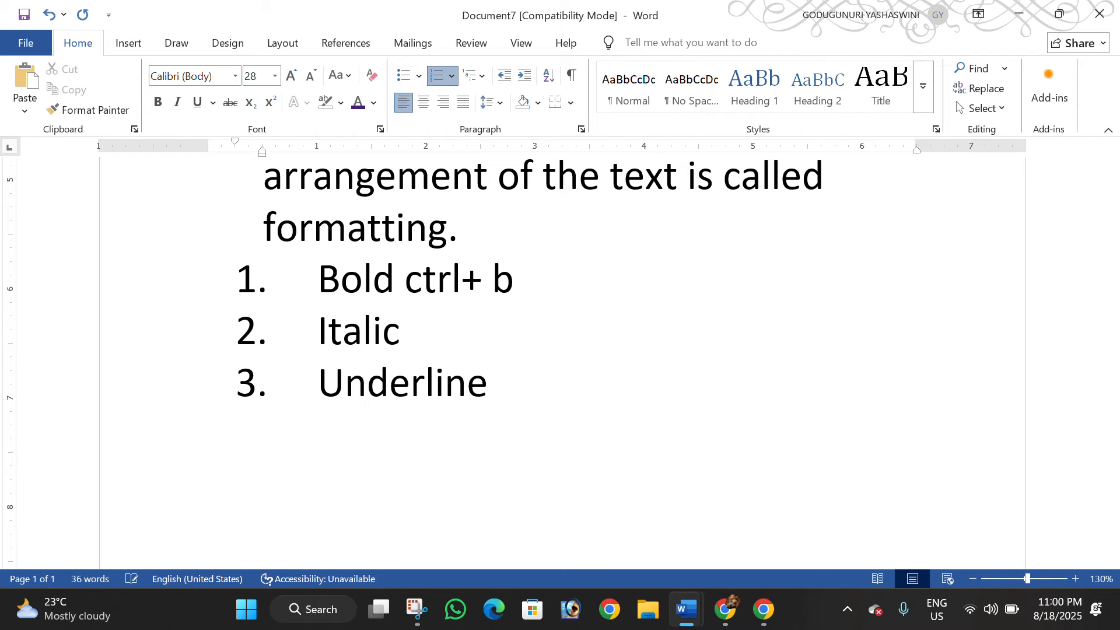
Copy "ctrl+" from the Bold item to the end of the "Italic" item and complete it with "I"
drag(488, 284, 429, 290)
click(455, 341)
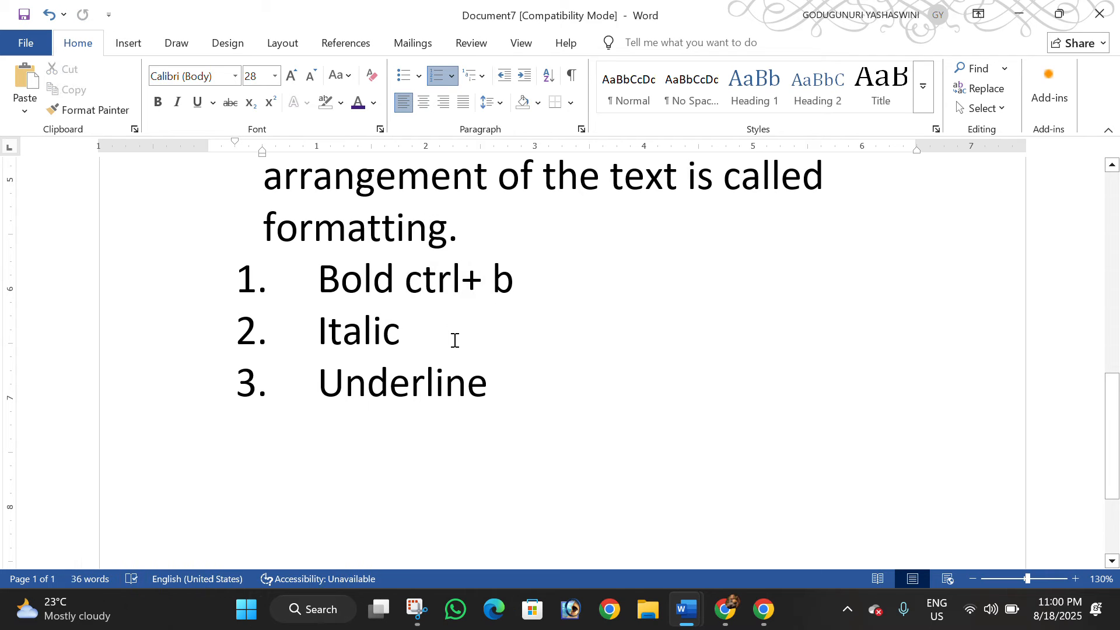
text(ctrl+)
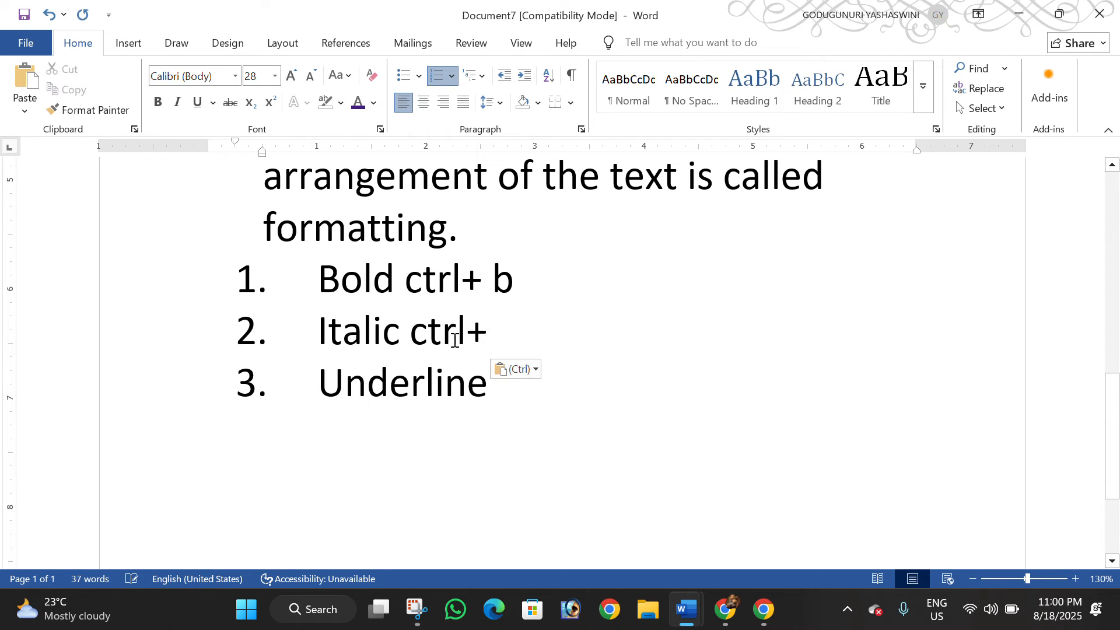
text(i)
key(BackSpace)
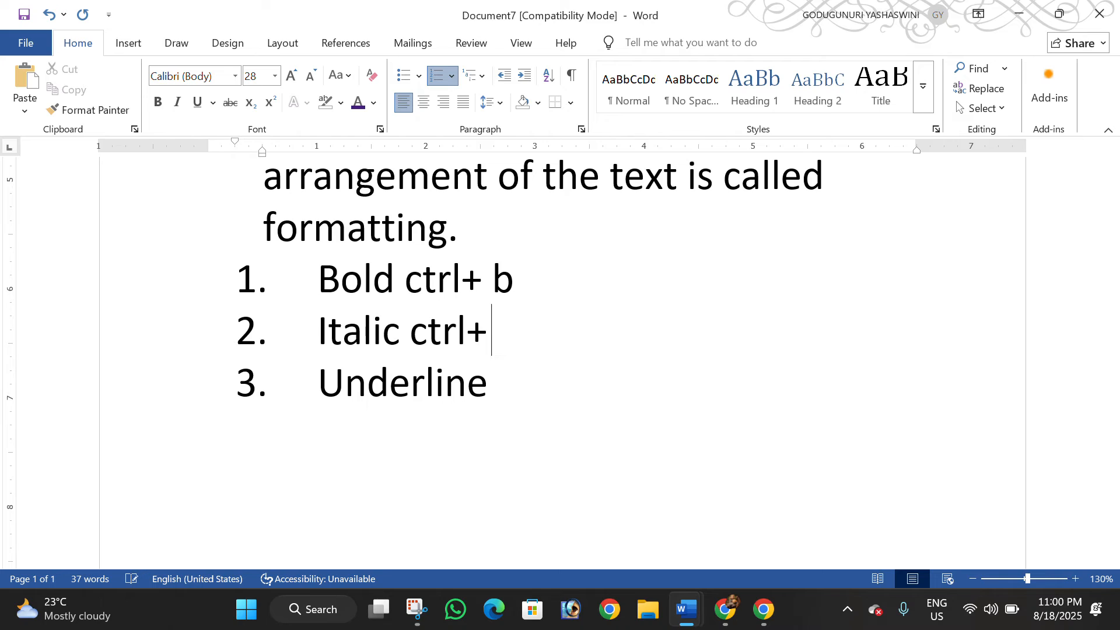
text(I)
key(Return)
key(BackSpace)
key(BackSpace)
key(BackSpace)
key(BackSpace)
Append "ctrl+ u" to the "Underline" item, and put spaces around the plus signs in the Italic and Underline items
click(508, 381)
text(ctrl+)
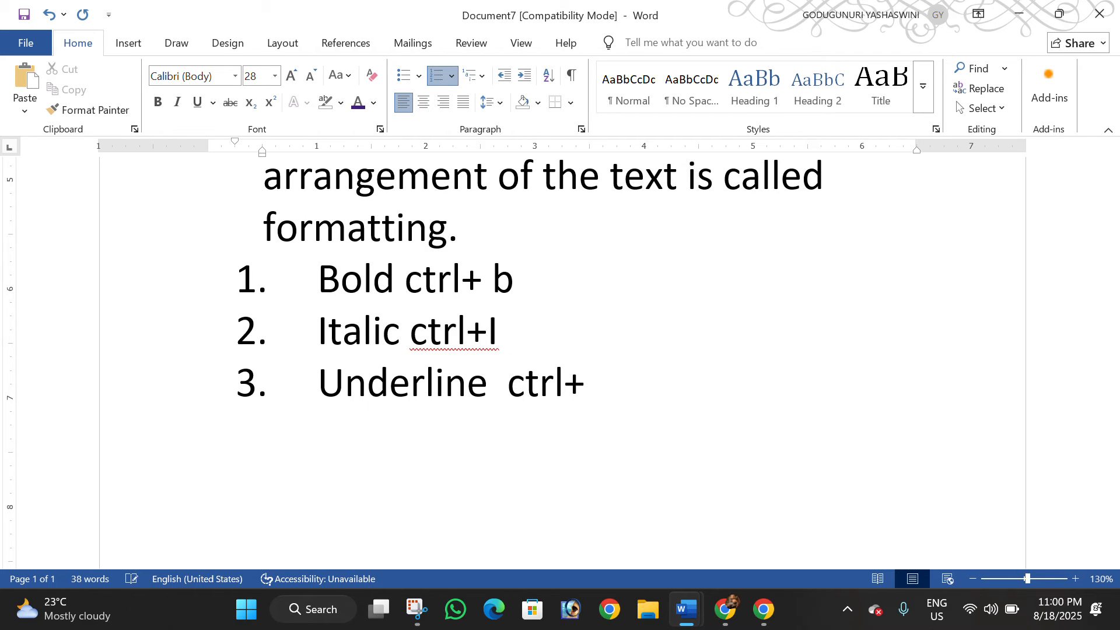
text(u)
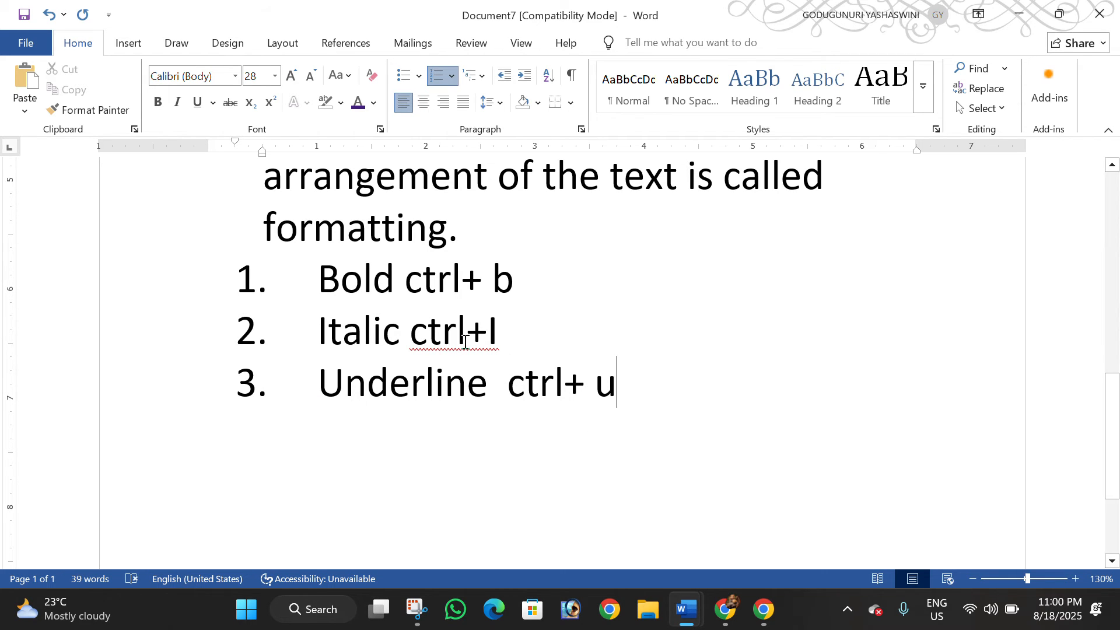
click(466, 335)
click(490, 335)
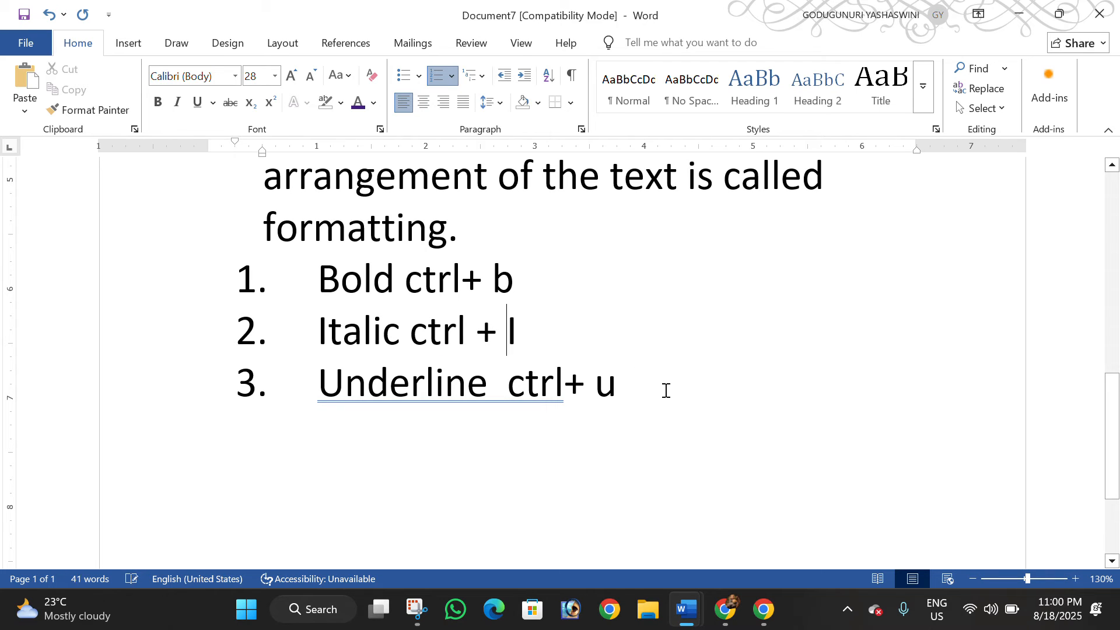
click(567, 382)
click(592, 385)
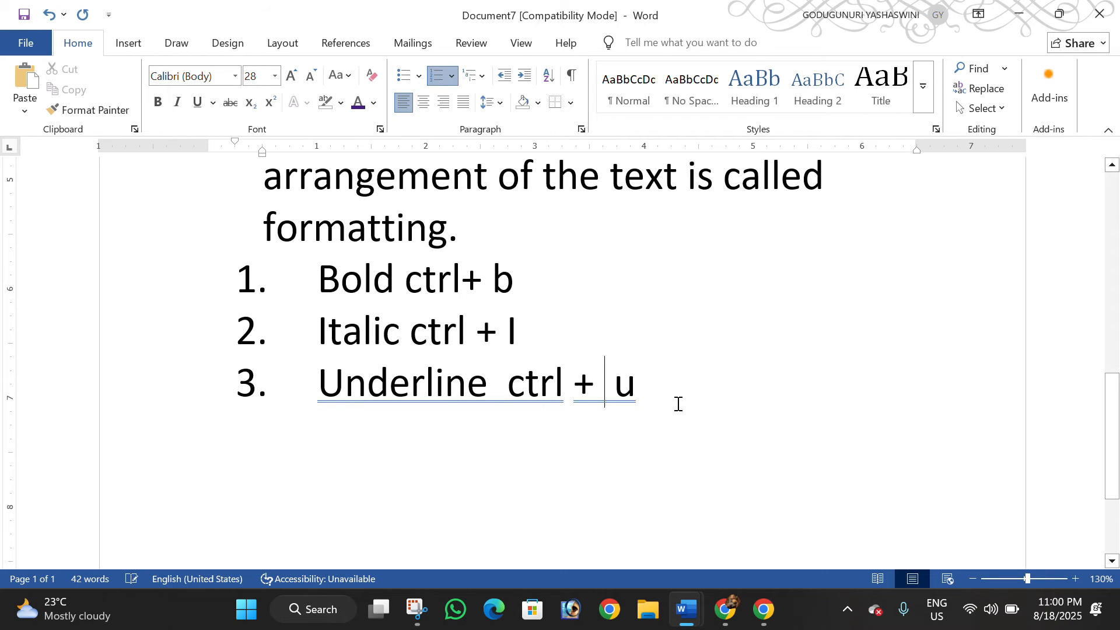
Copy "ctrl + " from the Underline item and start a fourth item in the numbered list
drag(635, 385, 612, 385)
click(599, 392)
drag(544, 389, 526, 390)
key(ctrl+c)
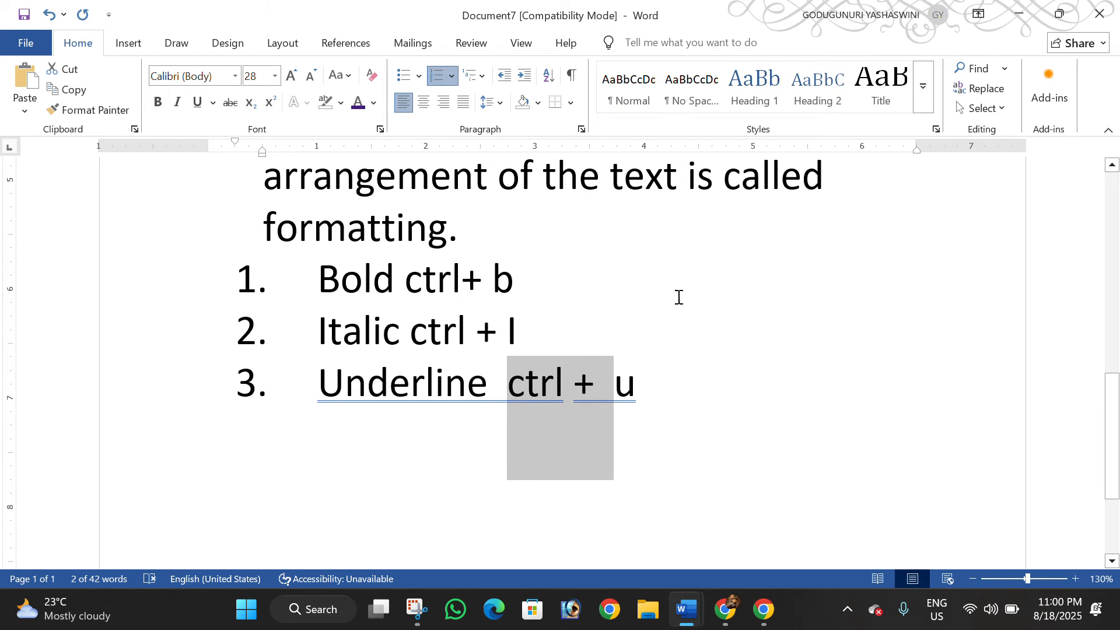
click(668, 406)
key(Return)
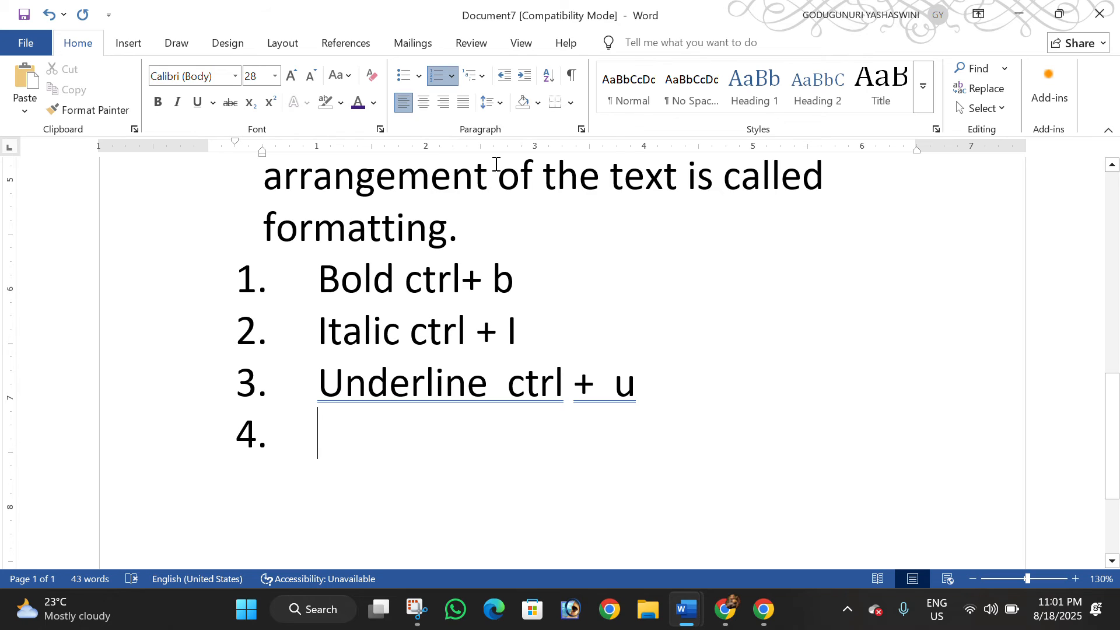
text(left )
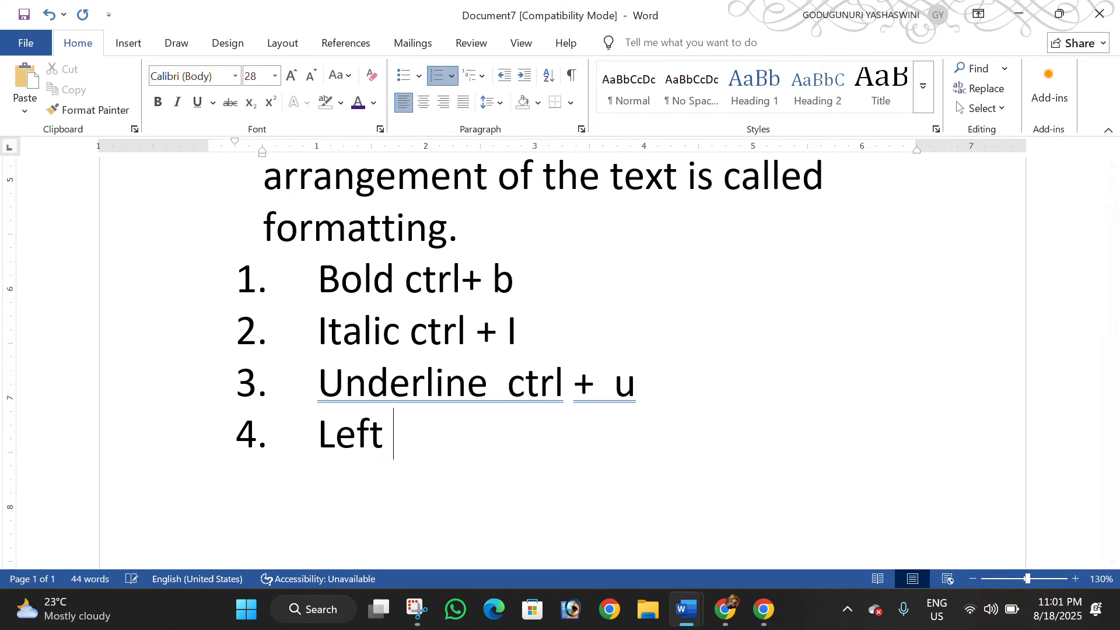
text(LIGN)
key(BackSpace)
key(BackSpace)
key(BackSpace)
key(BackSpace)
key(BackSpace)
key(BackSpace)
key(BackSpace)
key(BackSpace)
key(BackSpace)
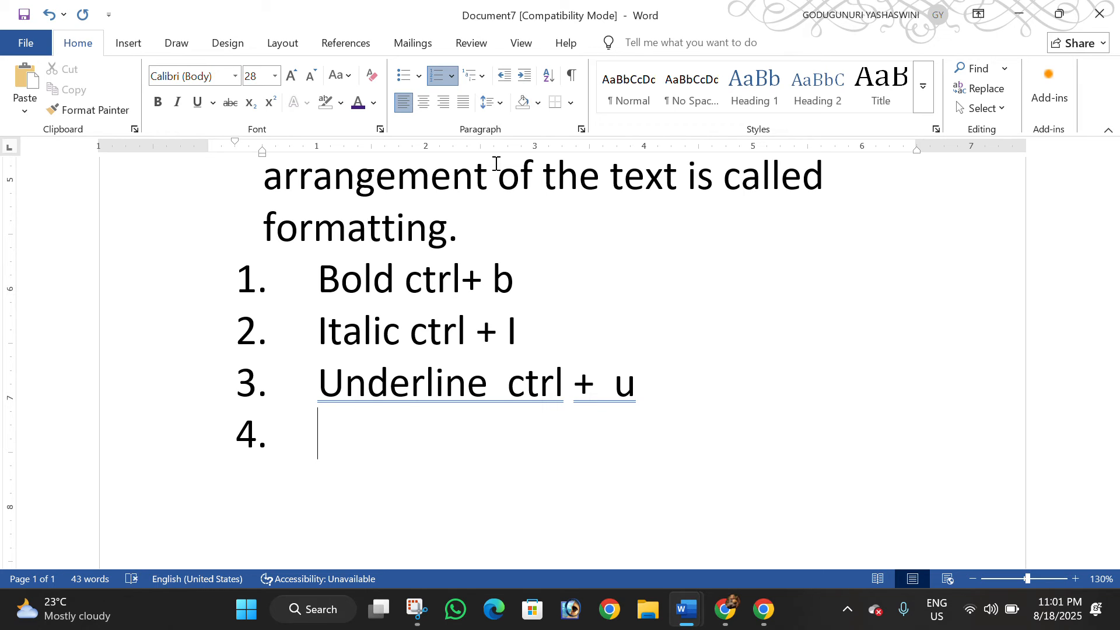
Enter "Align left -ctrl +l" as the fourth list item and start a fifth one
text(Alig)
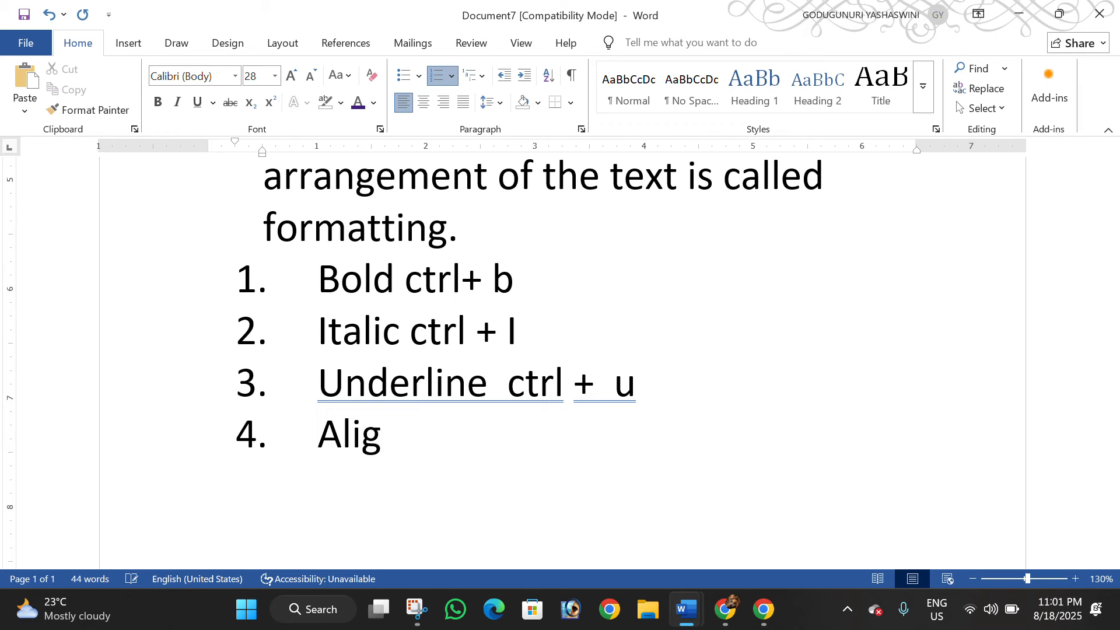
text(n lef)
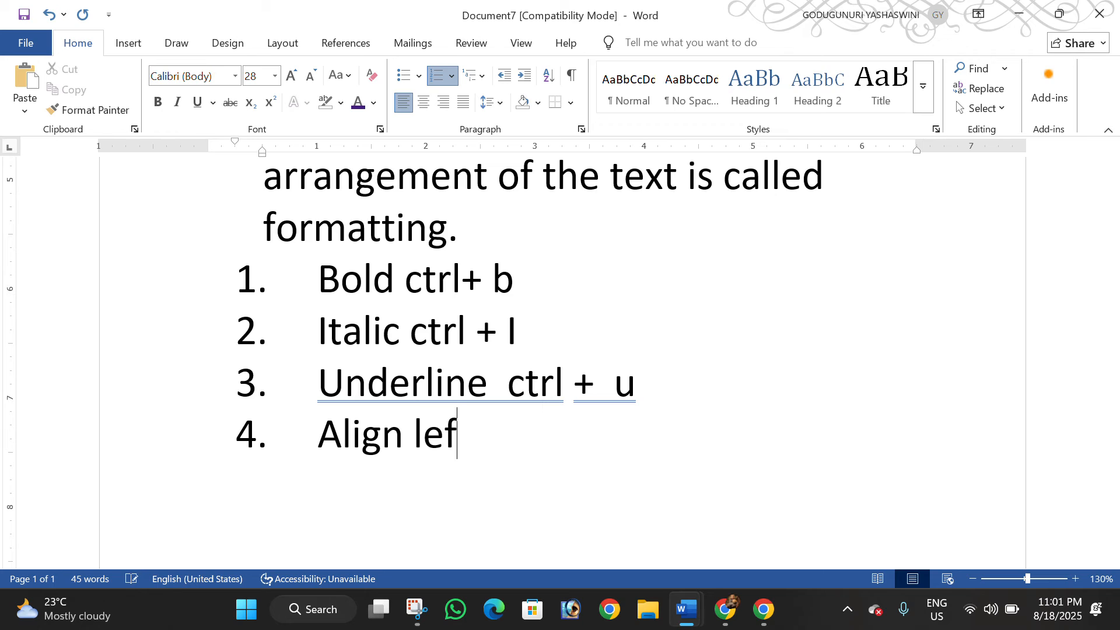
text(t -ct)
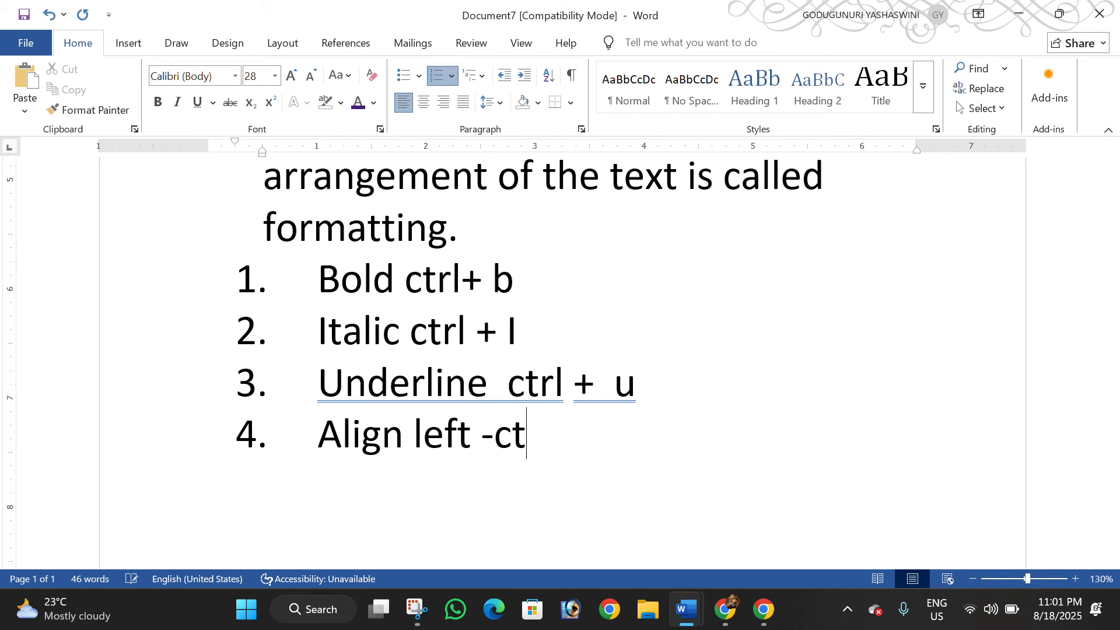
text(rl /)
key(BackSpace)
text(+l)
key(Return)
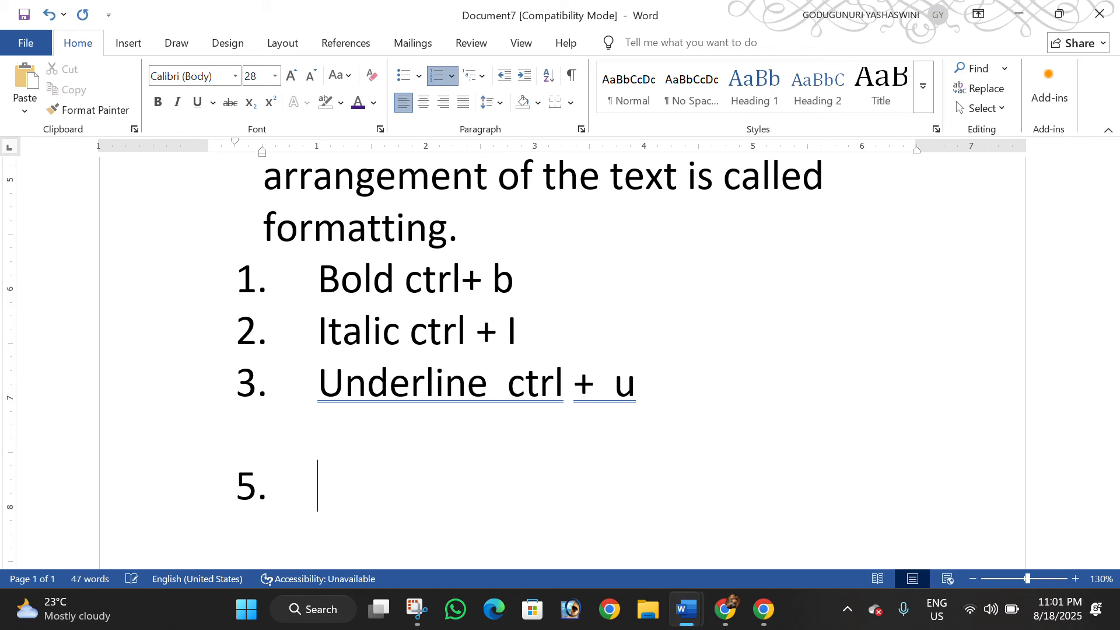
Enter "Align centre - ctrl + E" as the fifth list item, reusing the copied "ctrl + " text, and start a sixth one
text(a)
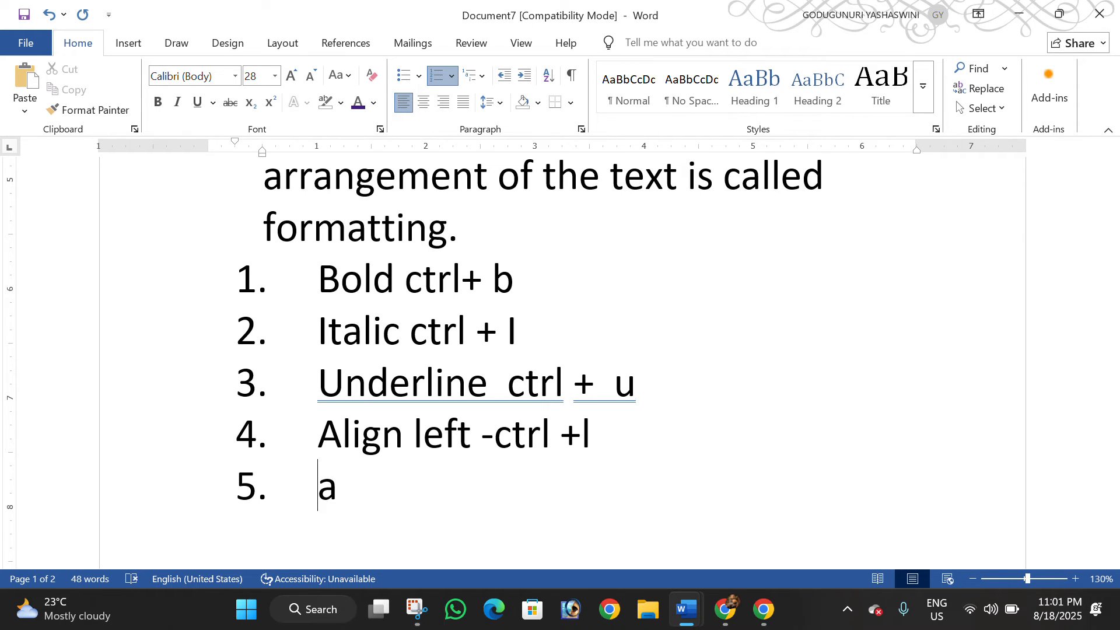
text(lign centre )
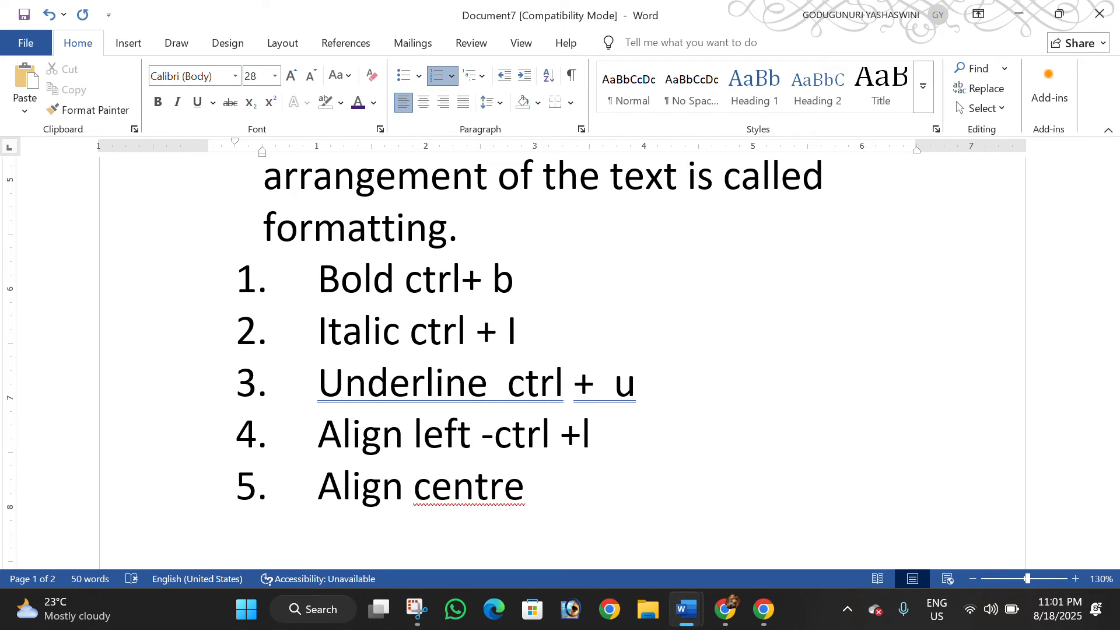
text(-)
key(ctrl+v)
text(E)
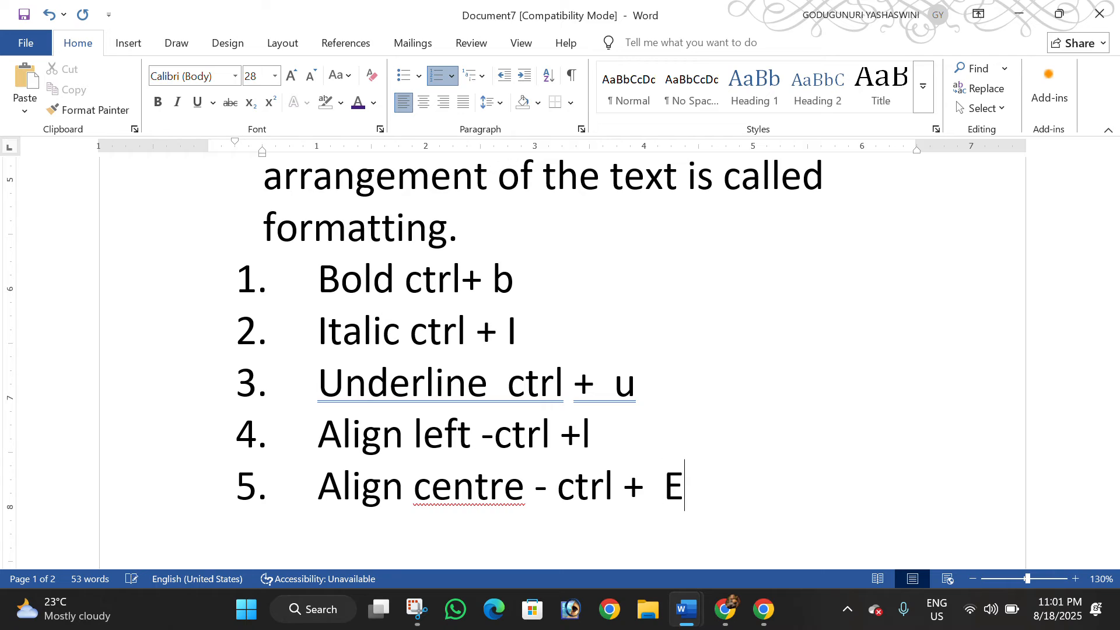
key(Return)
Enter "Align right - ctrl + R" as the sixth list item, reusing the copied "ctrl + " text, and start a seventh one
text(a)
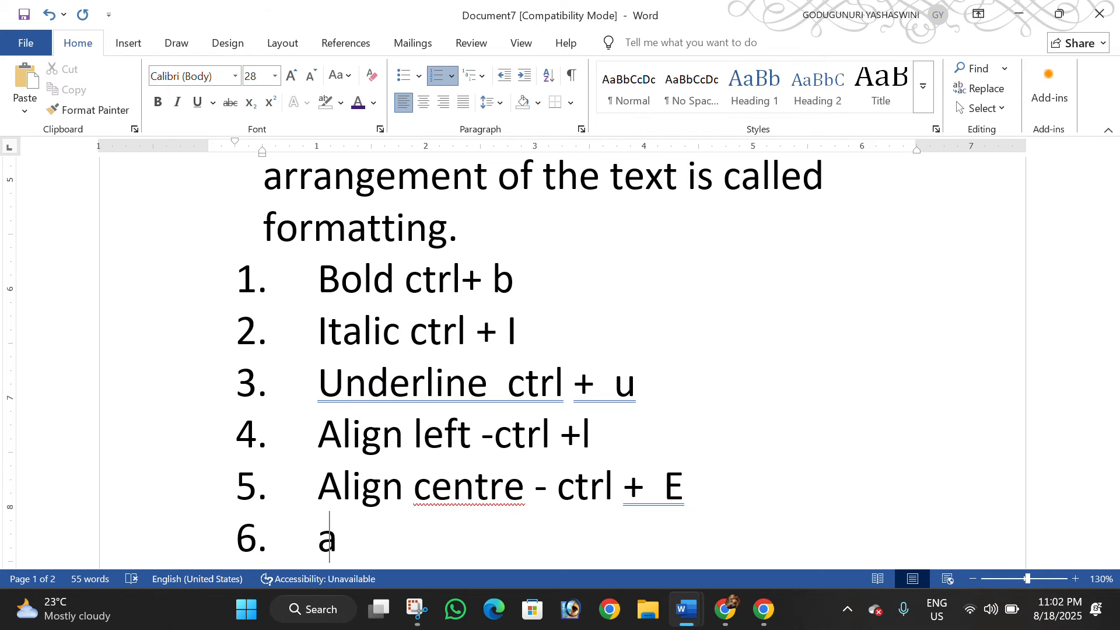
text(lign )
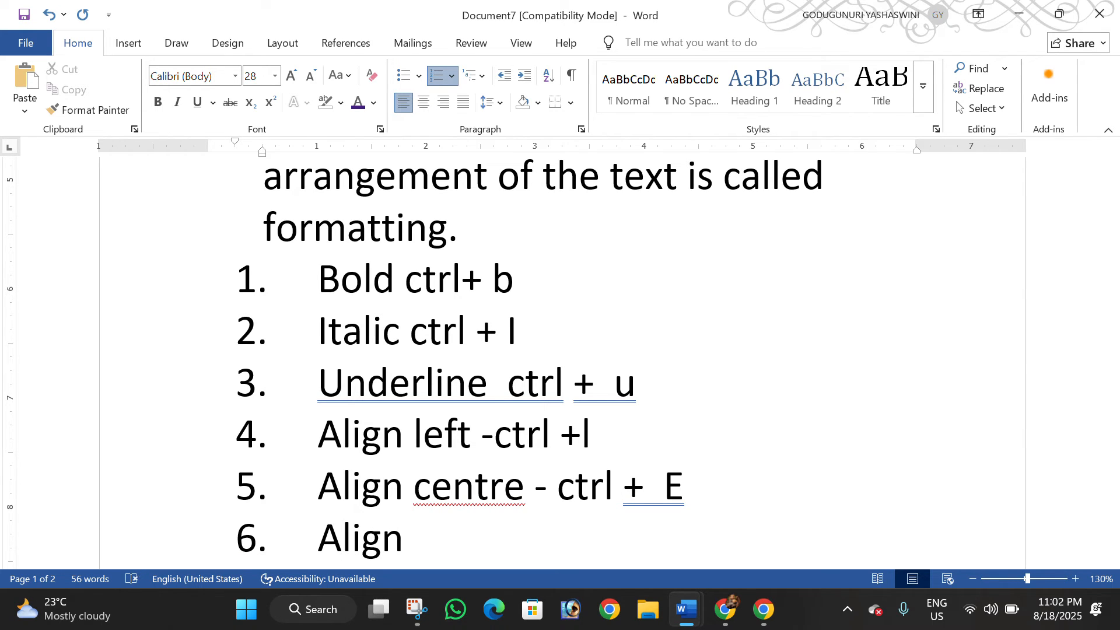
text(ru)
key(BackSpace)
text(ight)
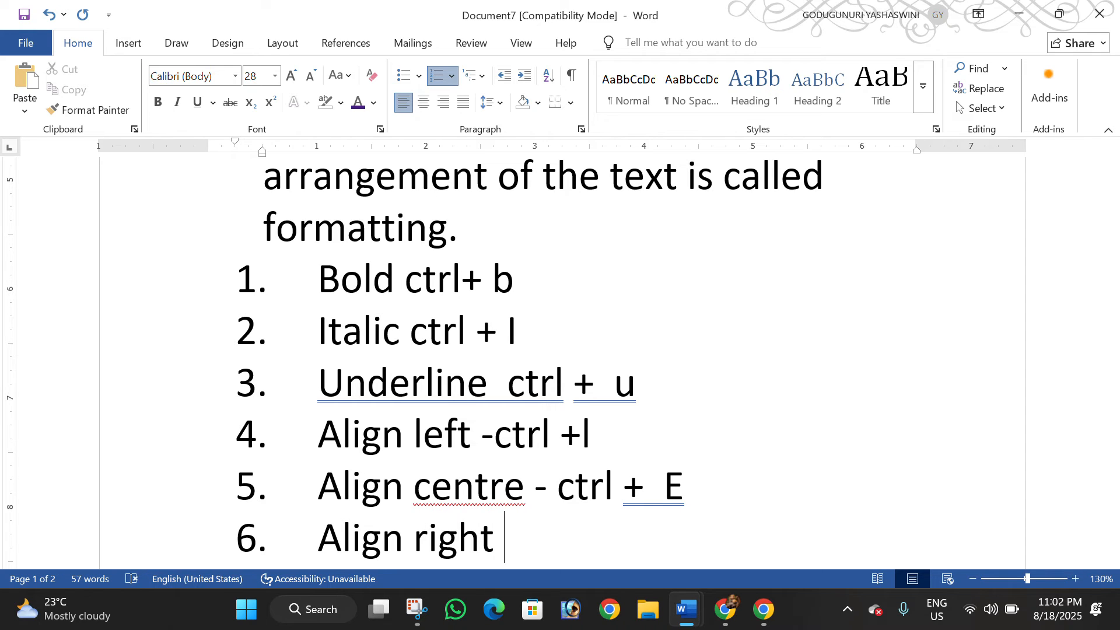
text( -)
key(ctrl+v)
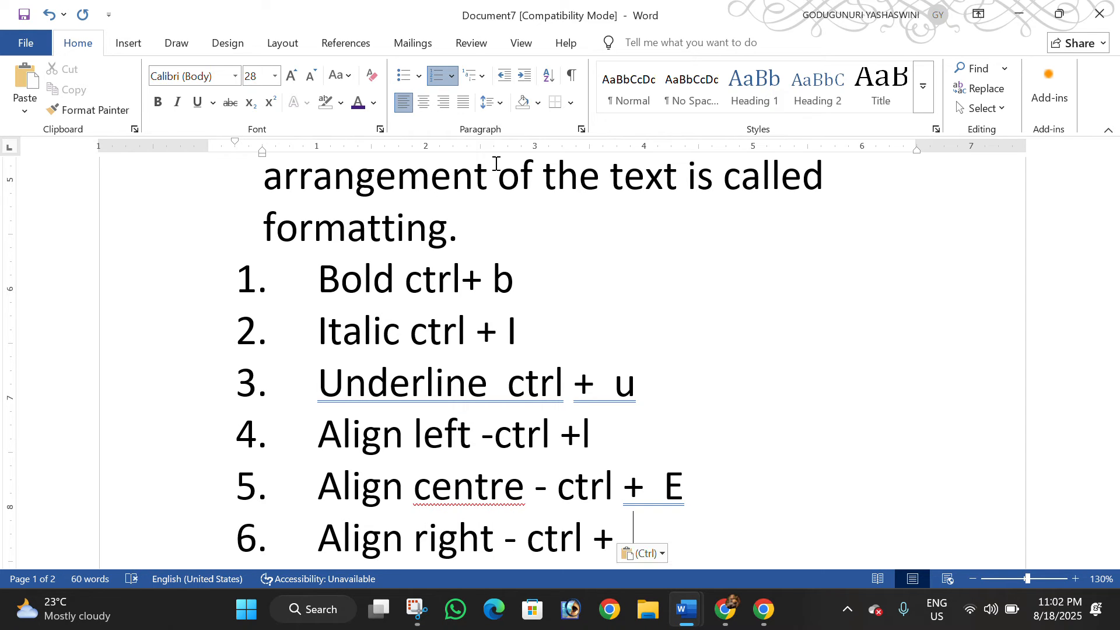
text(R)
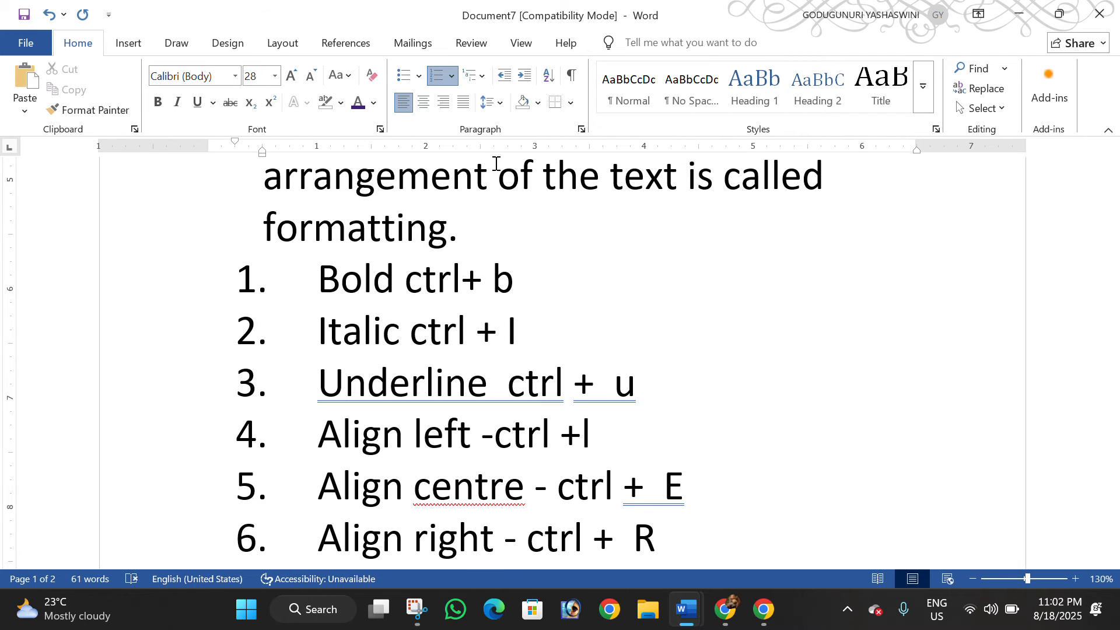
key(Return)
Enter "Justify ctrl +j" as the seventh list item
text(ali)
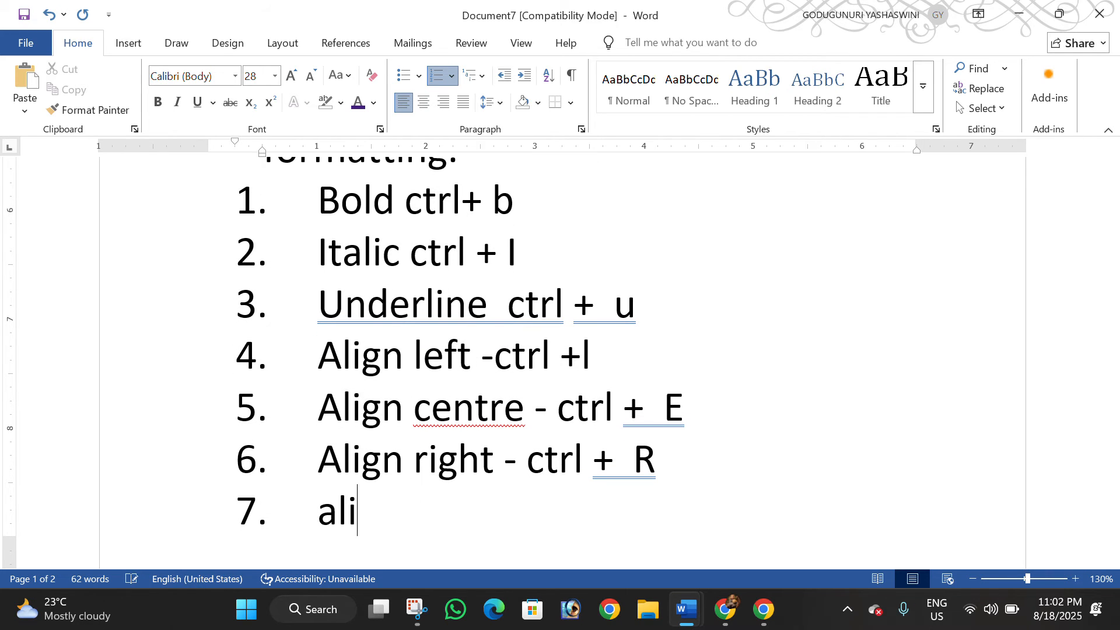
key(BackSpace)
key(BackSpace)
key(BackSpace)
text(just)
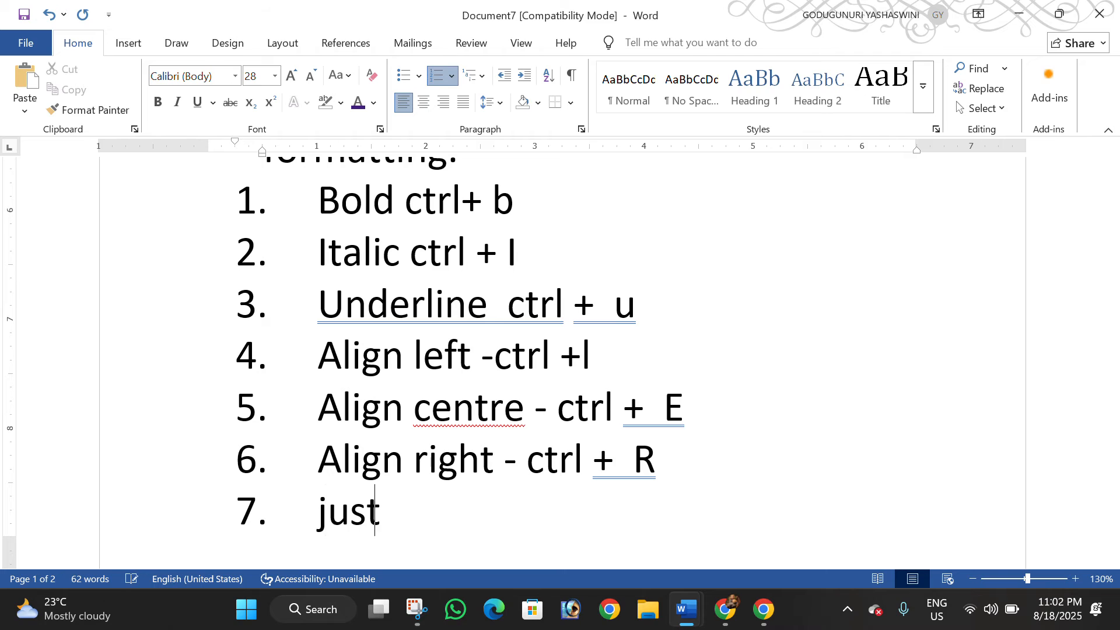
text(ify )
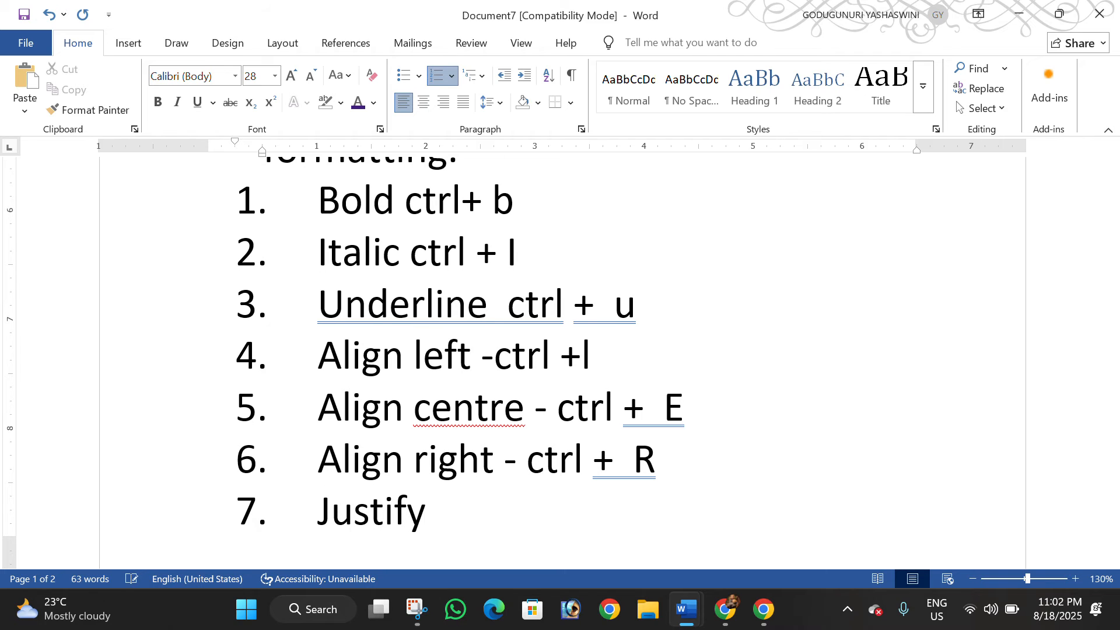
text(ctrl )
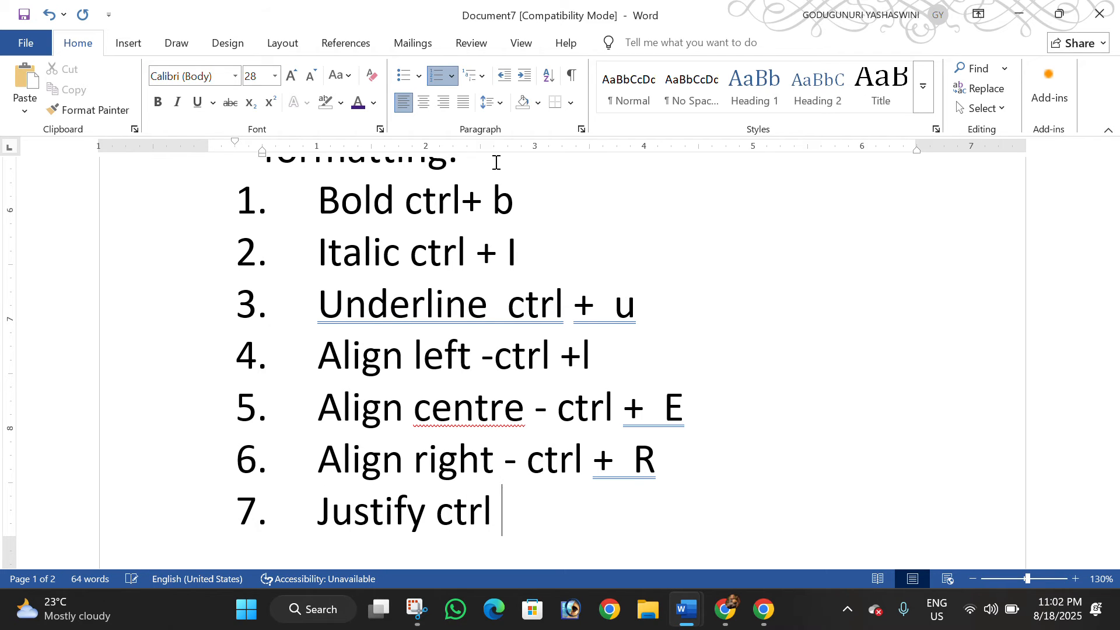
text(+j)
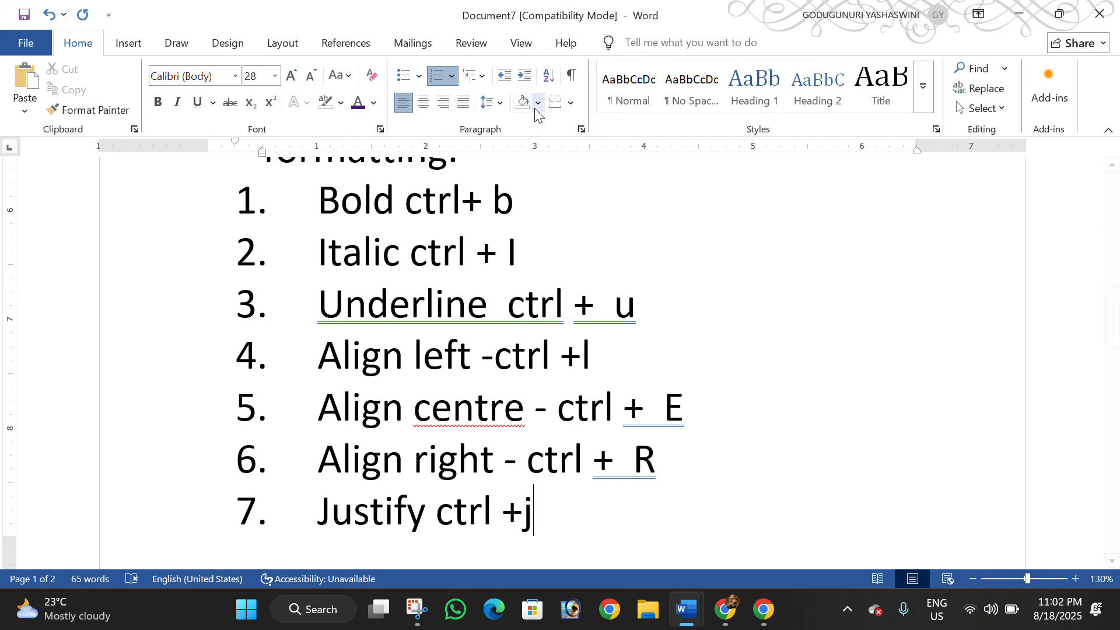
Accept the proofing suggestions "Centre" in the fifth list item and "Underline ctrl" in the third
right_click(477, 415)
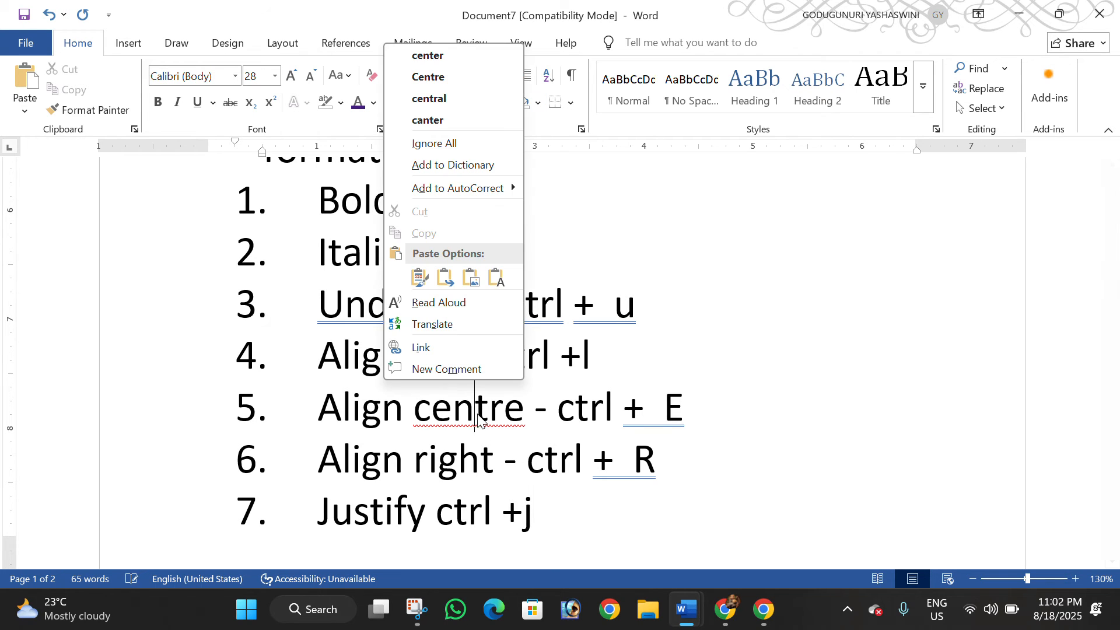
click(460, 85)
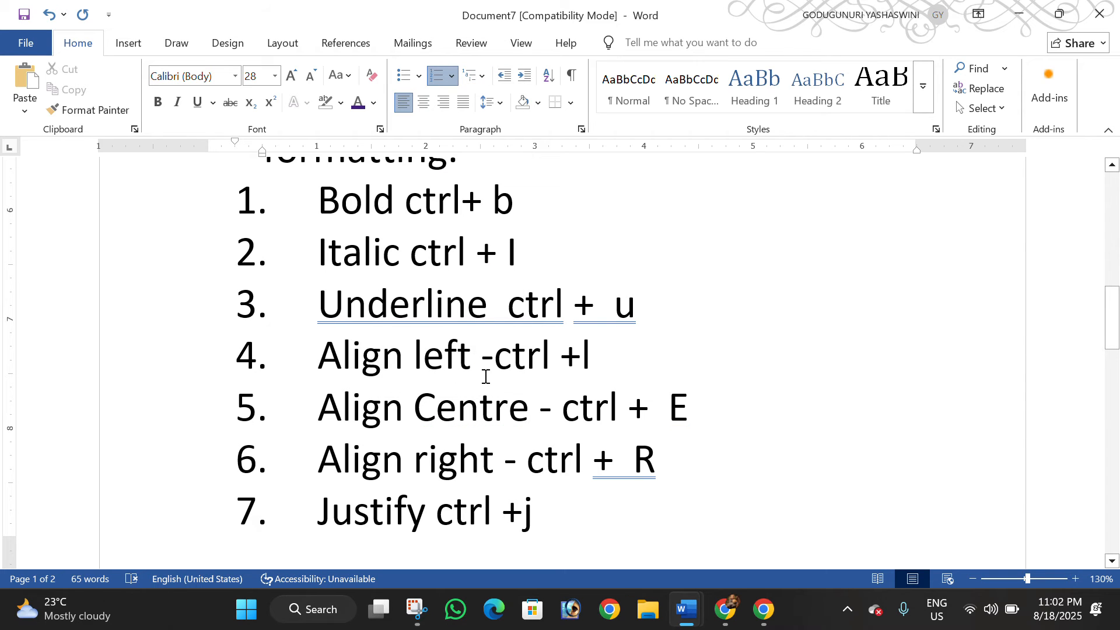
right_click(426, 303)
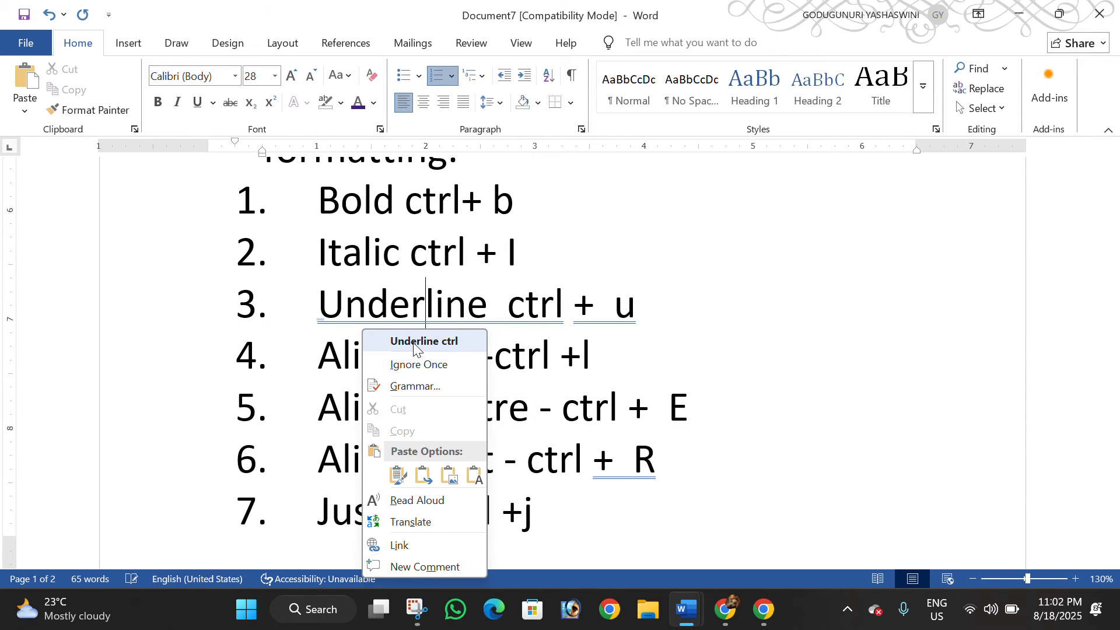
click(416, 344)
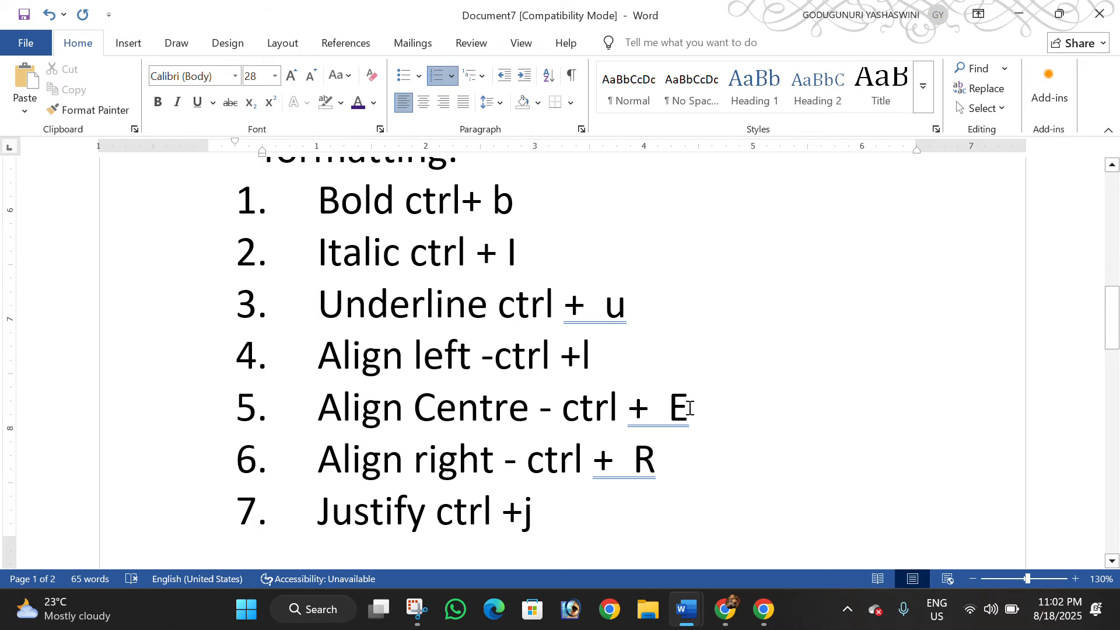
Remove the extra space before the shortcut letter in the Align Centre, Underline and Align right items
click(668, 403)
key(BackSpace)
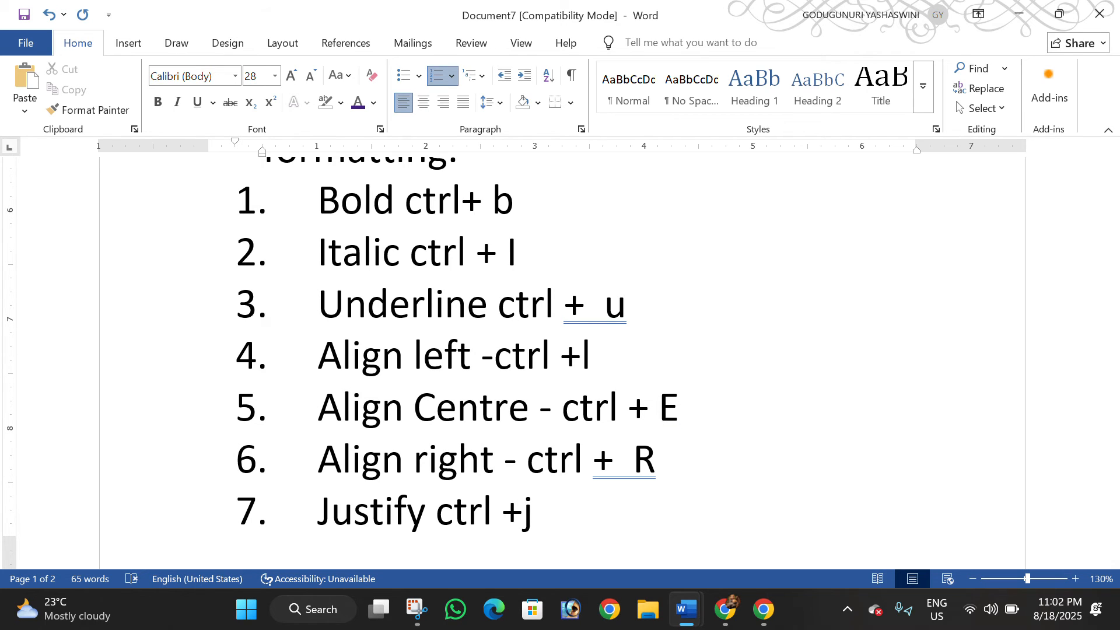
click(605, 315)
key(BackSpace)
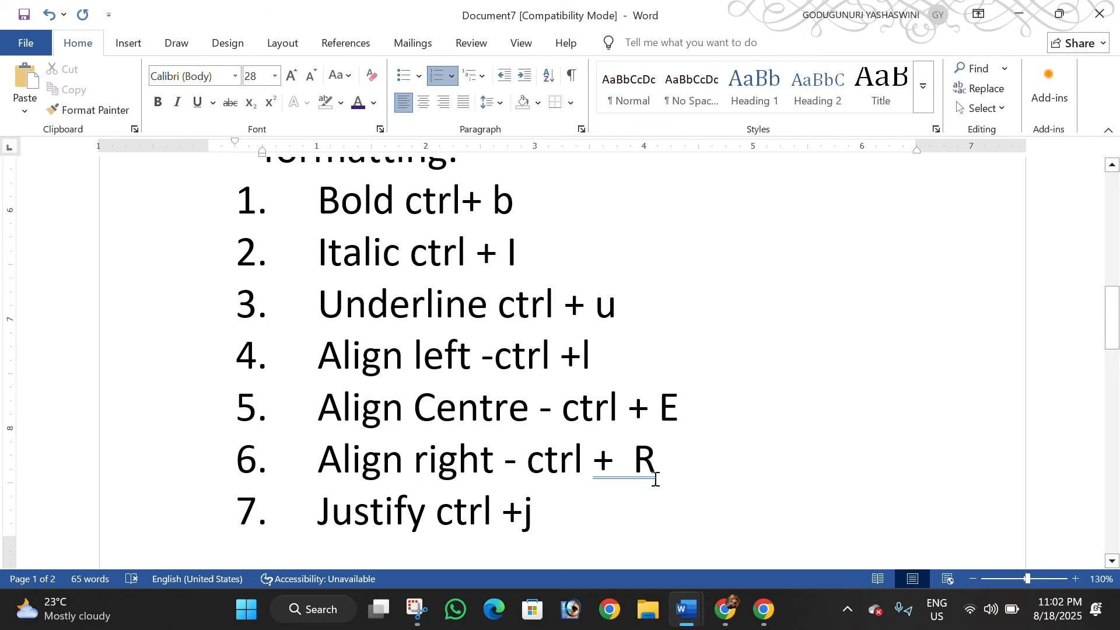
click(640, 465)
key(BackSpace)
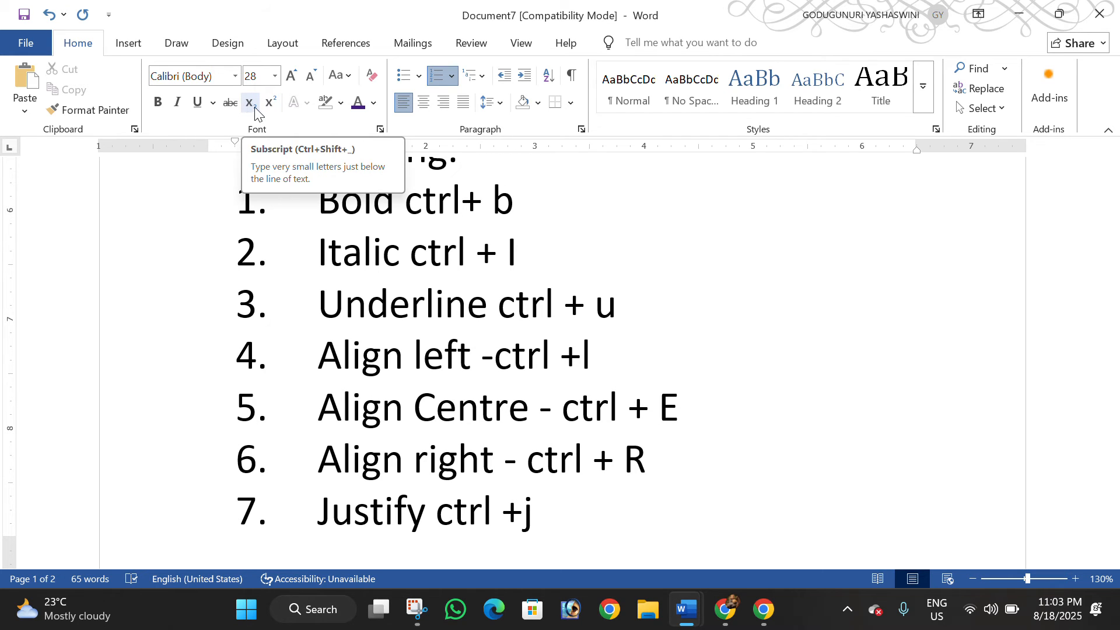
Add "H20" as the eighth list item and format its 2 as subscript
scroll(633, 531, down, 3)
click(625, 437)
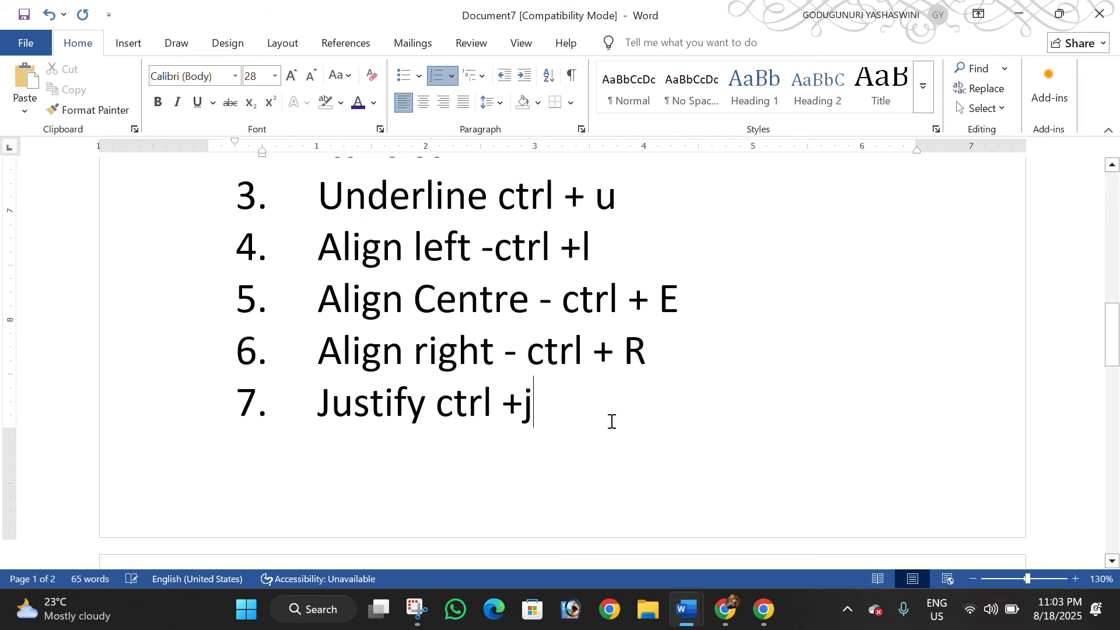
key(Return)
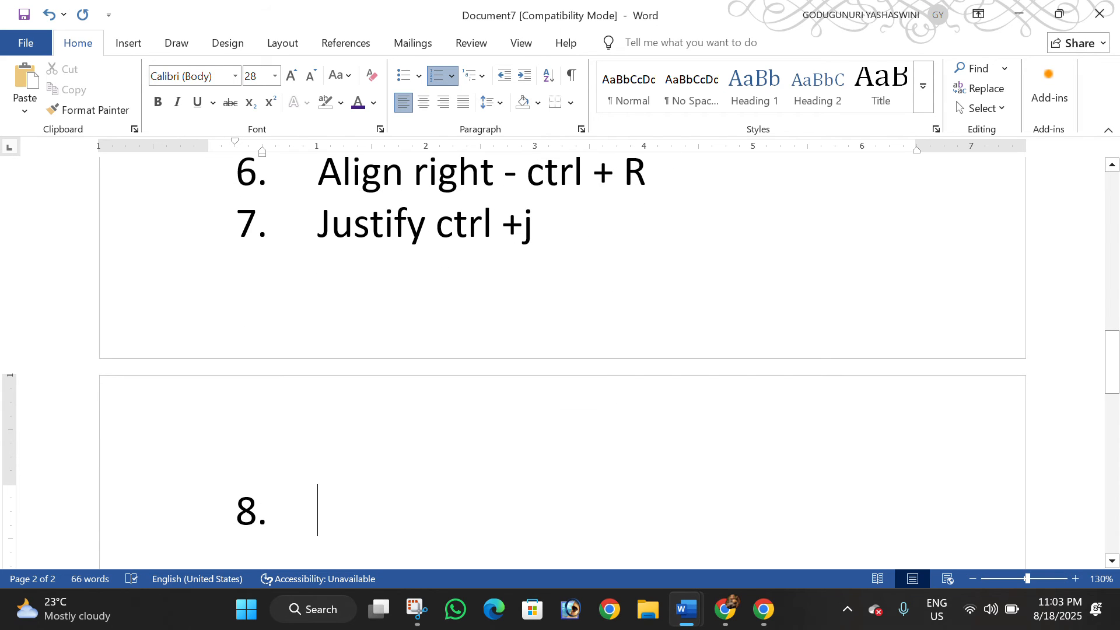
text(H20)
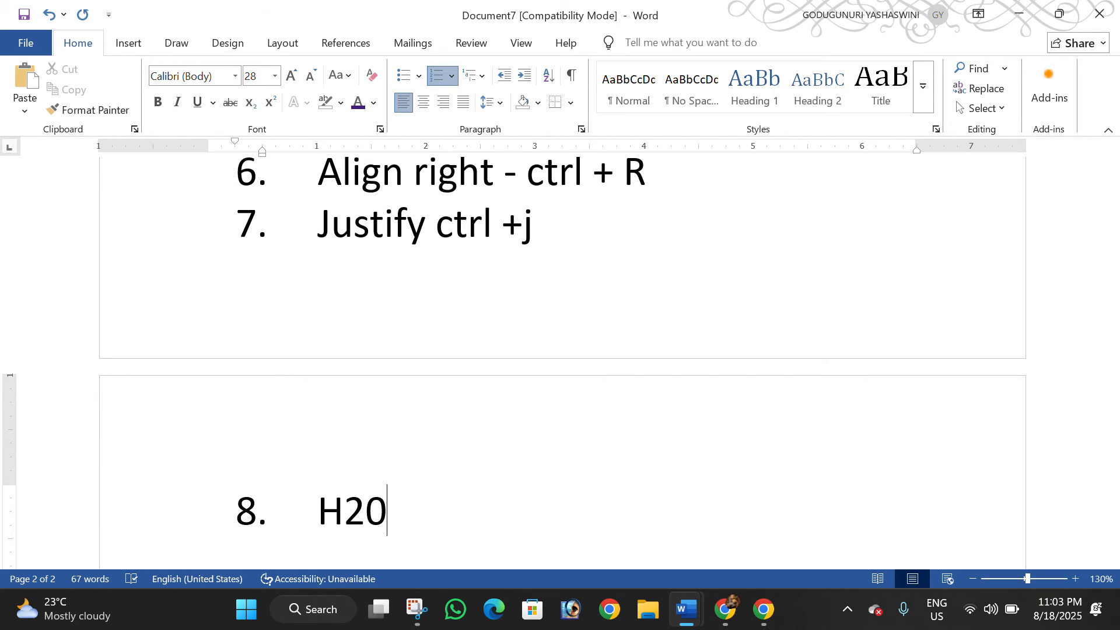
key(shift+Left)
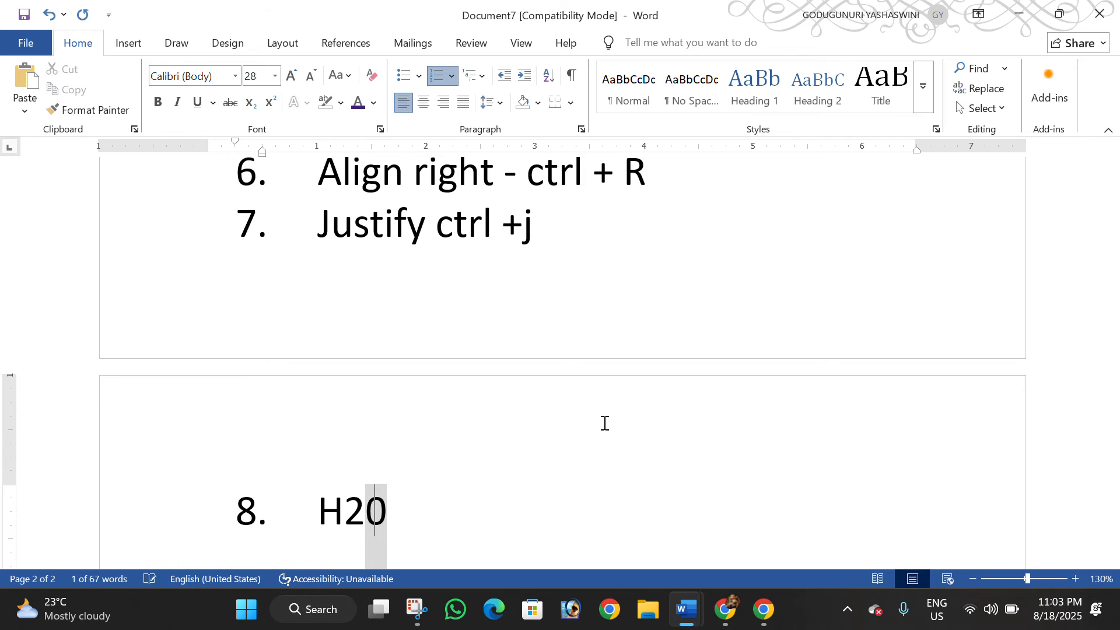
key(Left)
key(shift+Left)
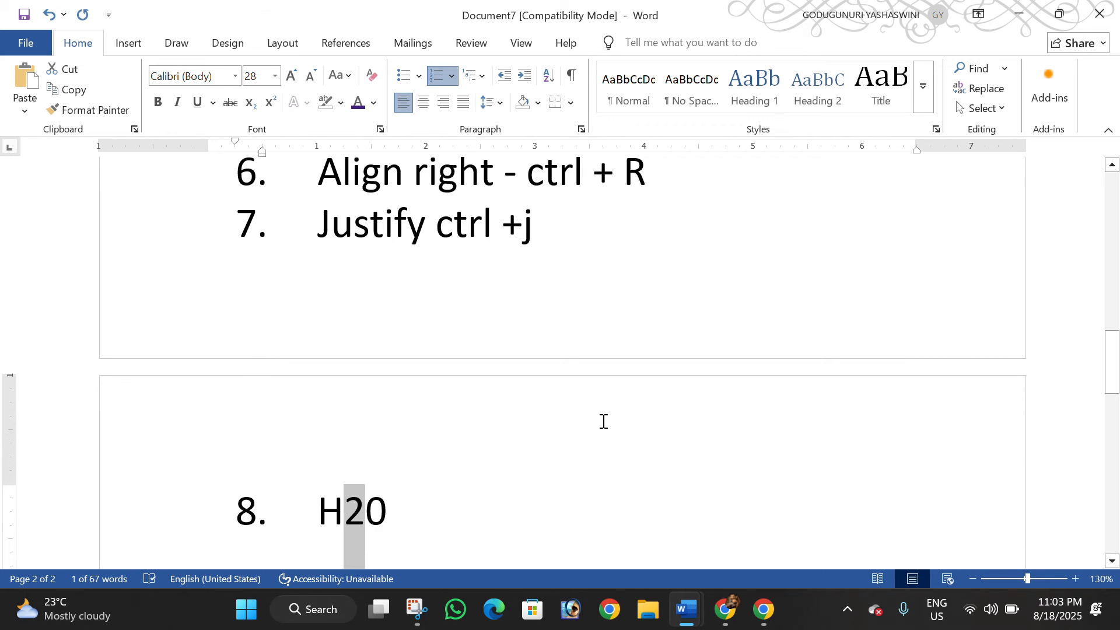
click(251, 102)
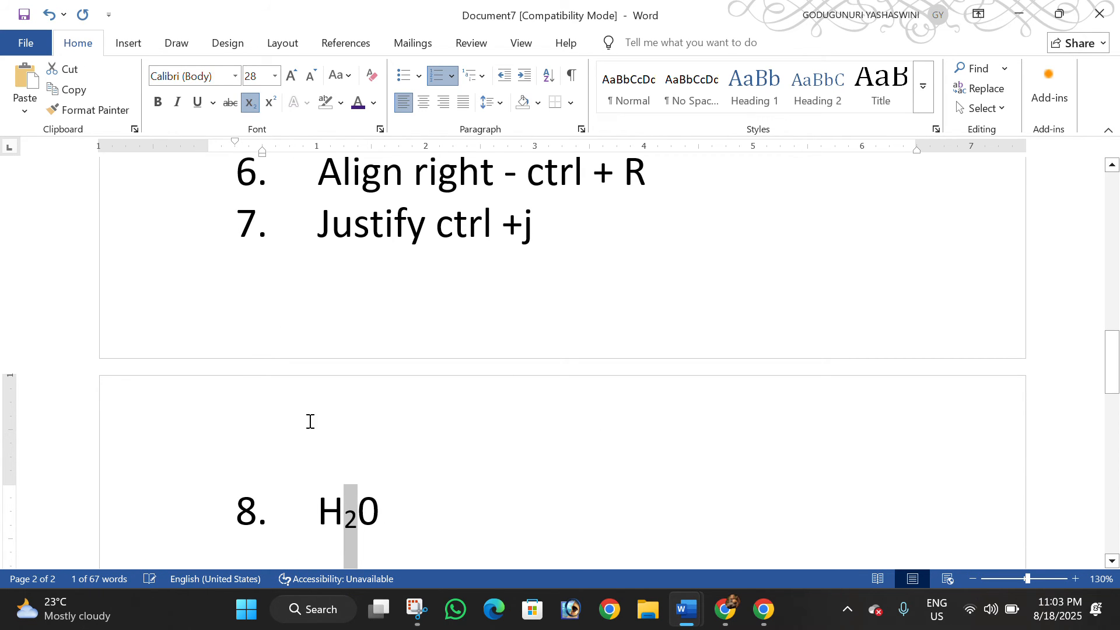
click(364, 521)
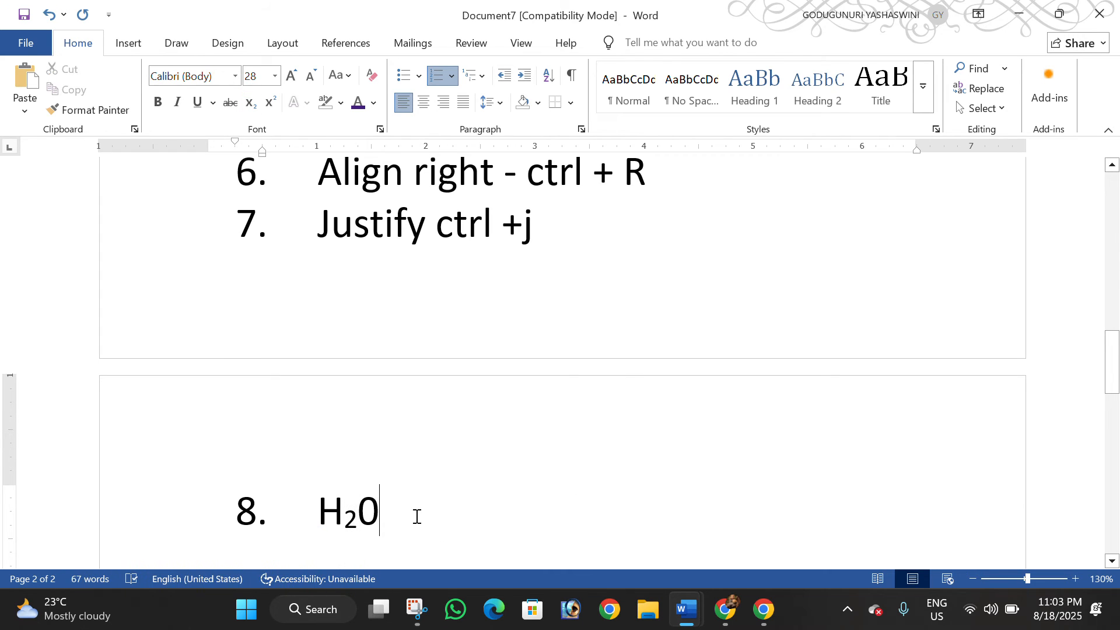
Select the subscript 2 in the eighth list item and check the shortcut of the Subscript command
drag(414, 517, 318, 507)
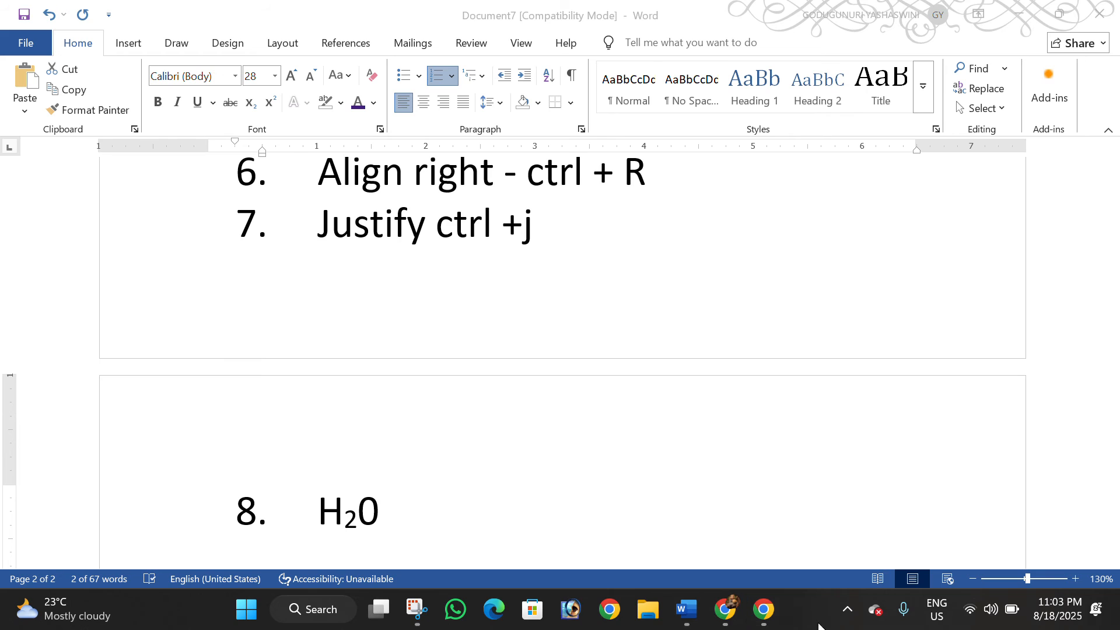
click(361, 523)
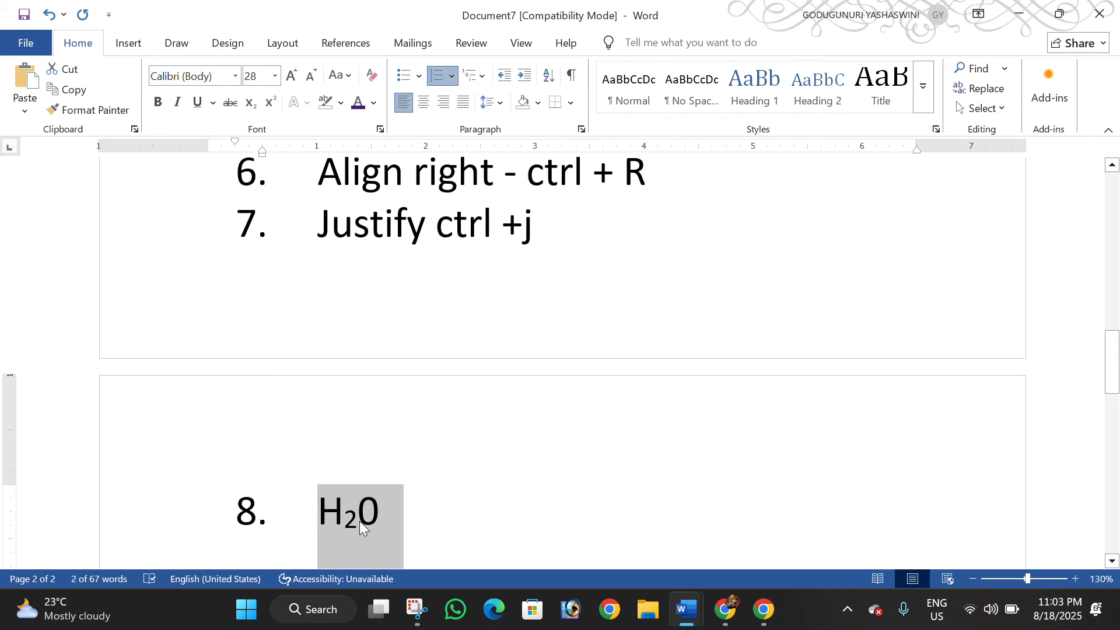
drag(362, 525, 344, 522)
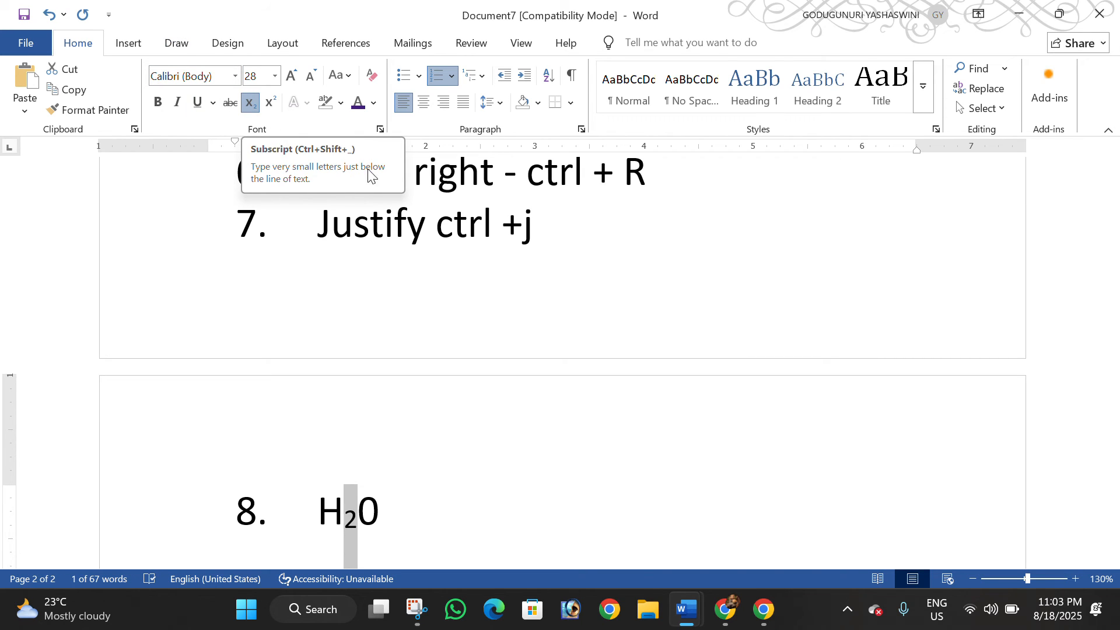
Append " = ctrl + " after H20 in the eighth list item, reusing the copied "ctrl + " text
click(412, 507)
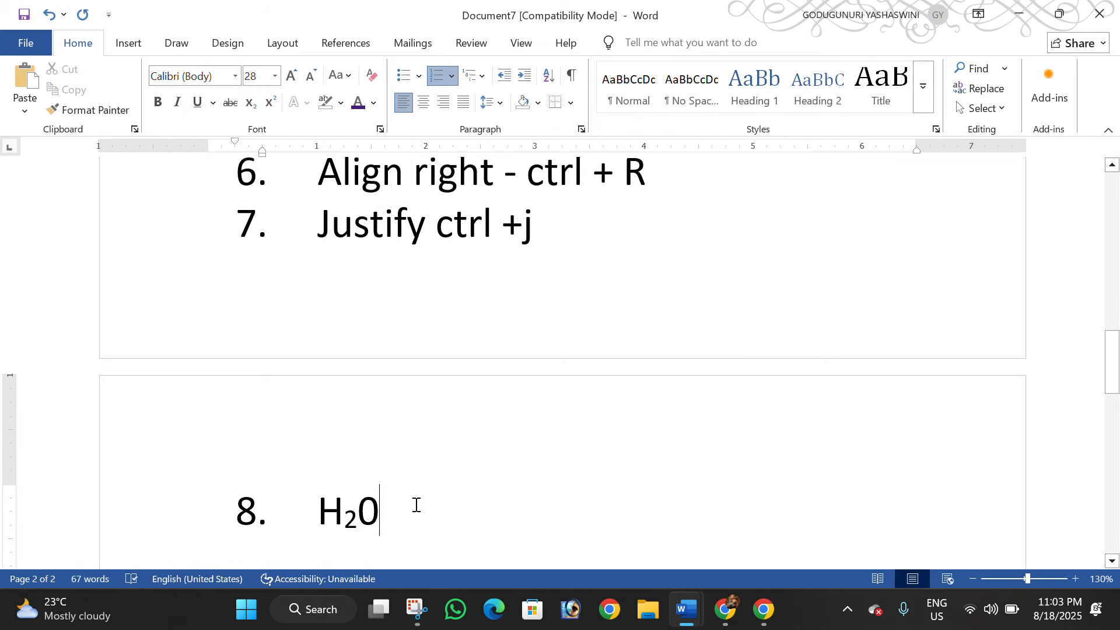
text(-)
key(BackSpace)
text(= c)
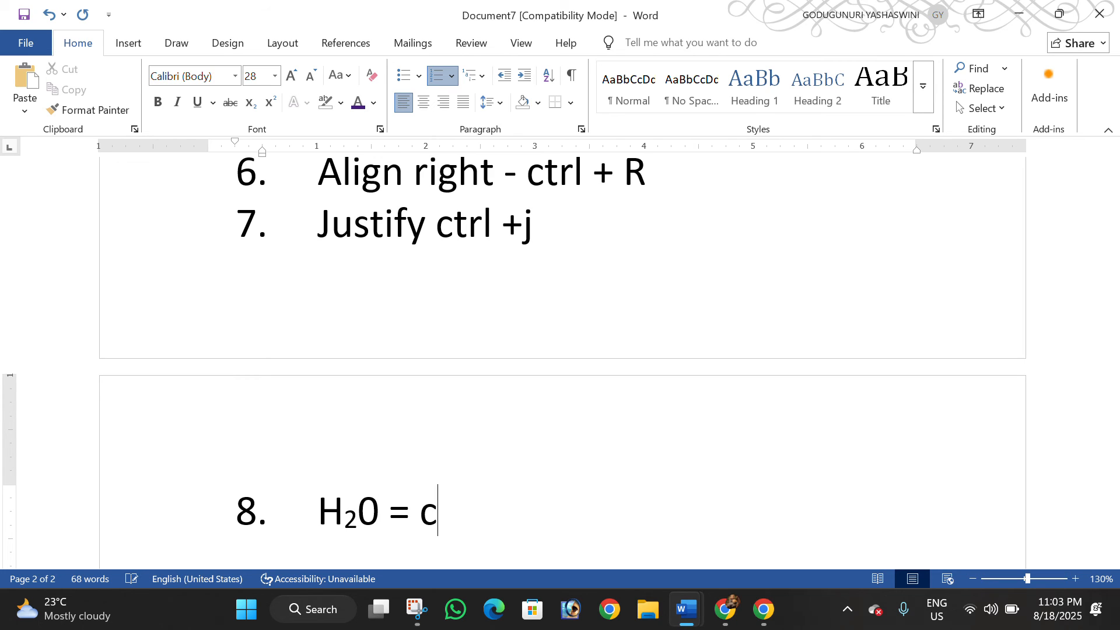
key(BackSpace)
text(ctrl +)
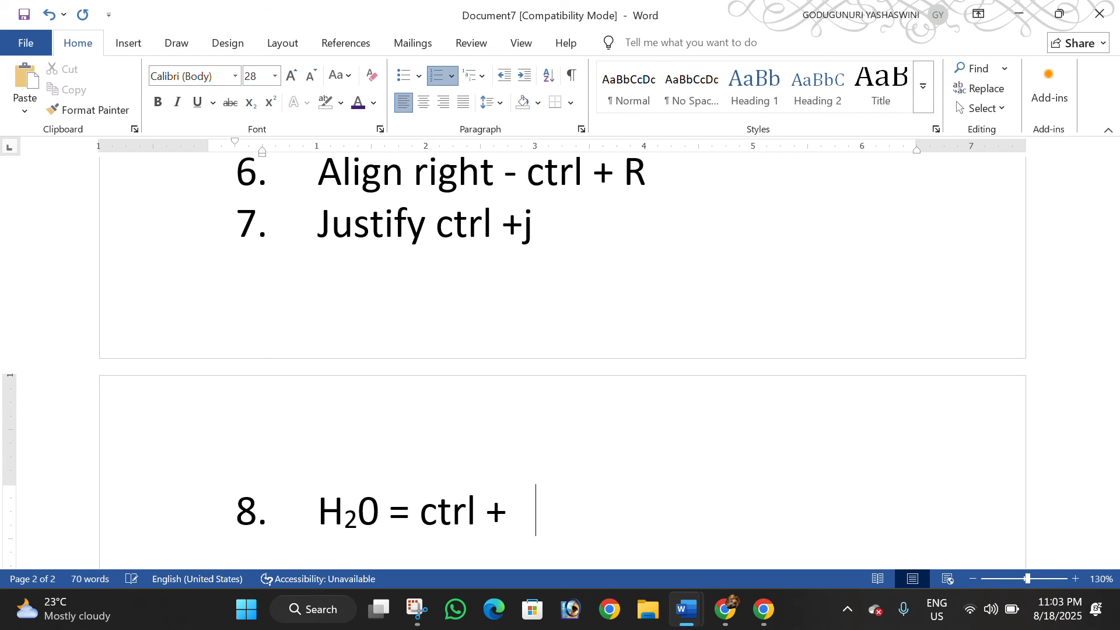
Complete the eighth list item with "shift +=" on the same line and start a ninth item
text(shify)
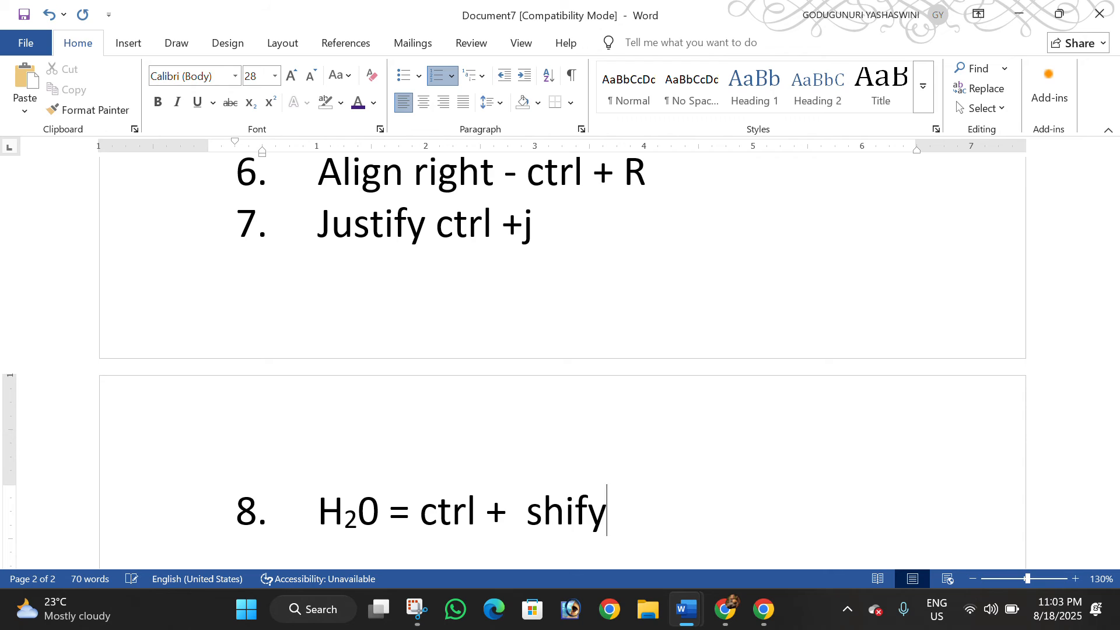
key(BackSpace)
text(t)
key(shift+Return)
text(=)
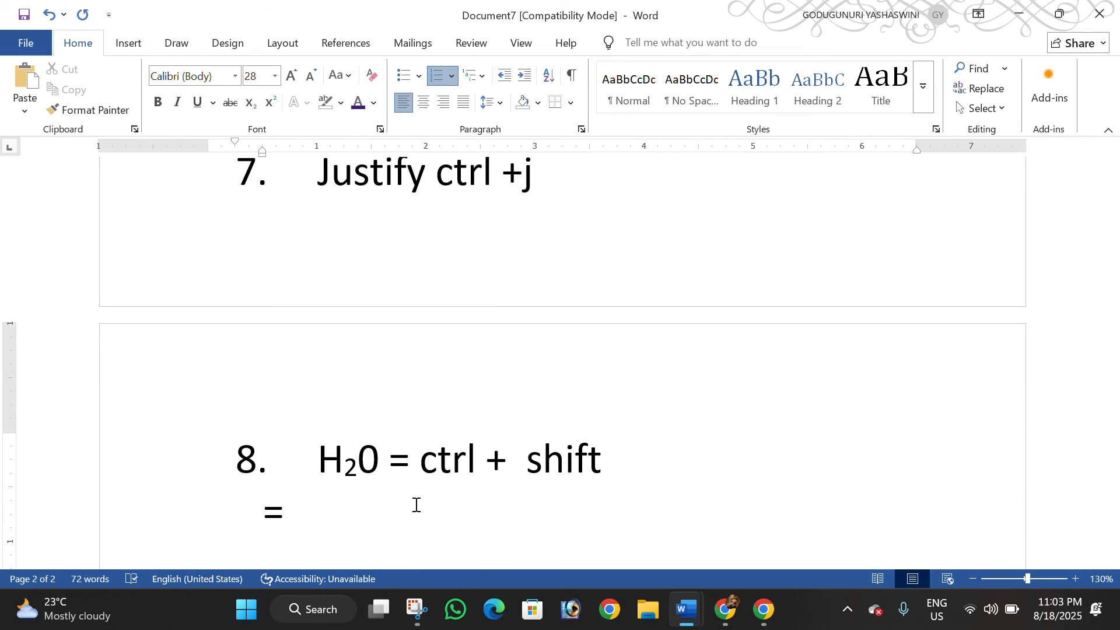
key(BackSpace)
key(BackSpace)
text(+=)
key(Return)
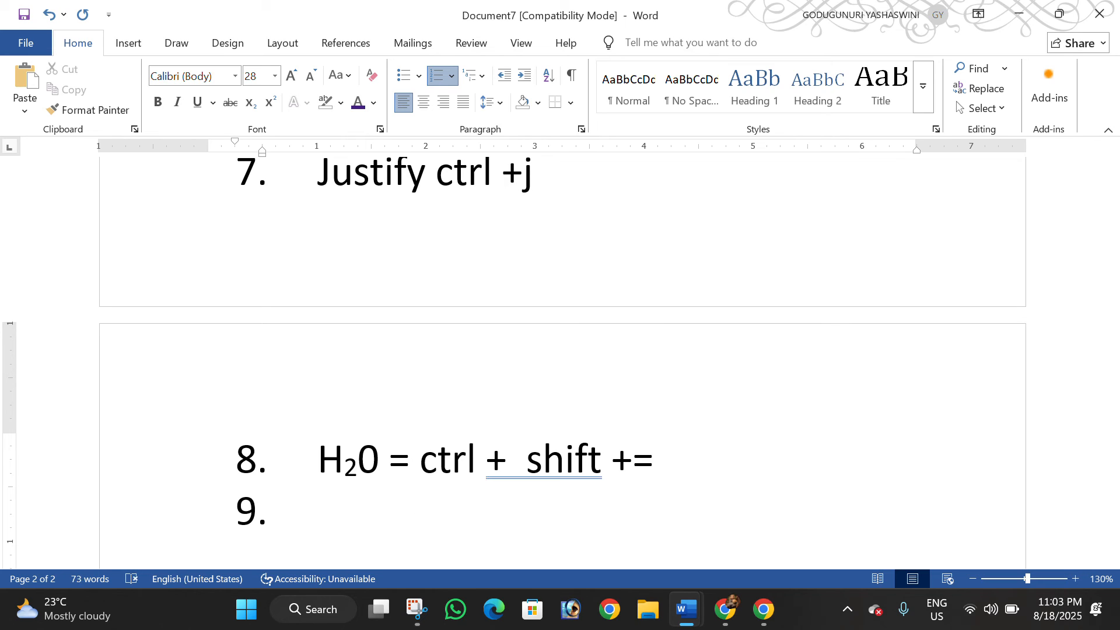
Enter "C02" as the ninth list item and format its 2 as superscript
text(C02)
key(shift+Left)
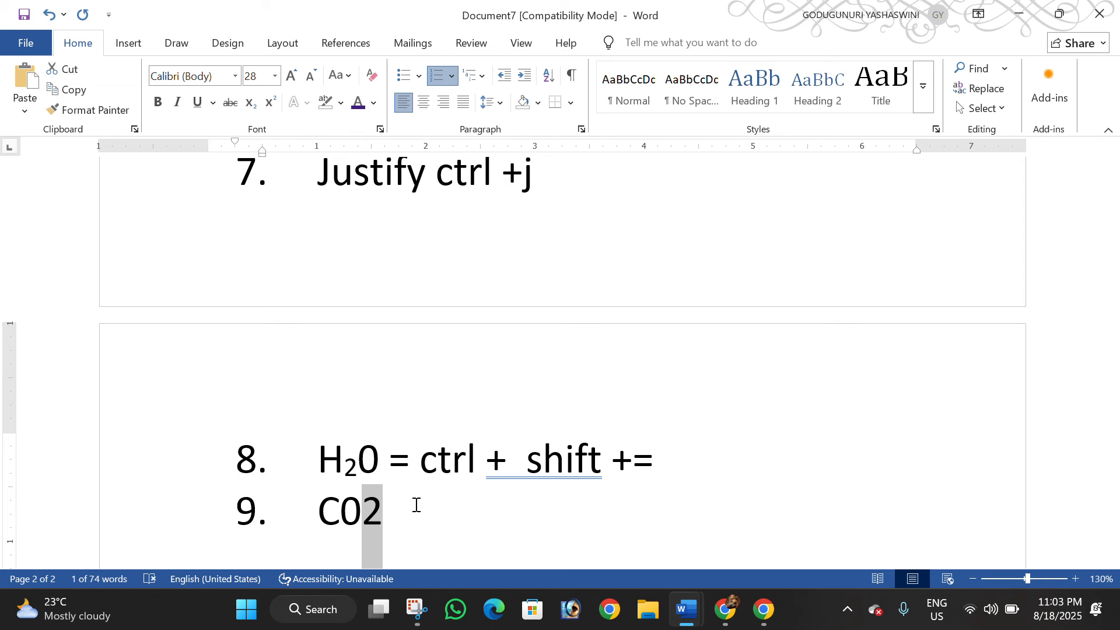
key(ctrl+shift+equal)
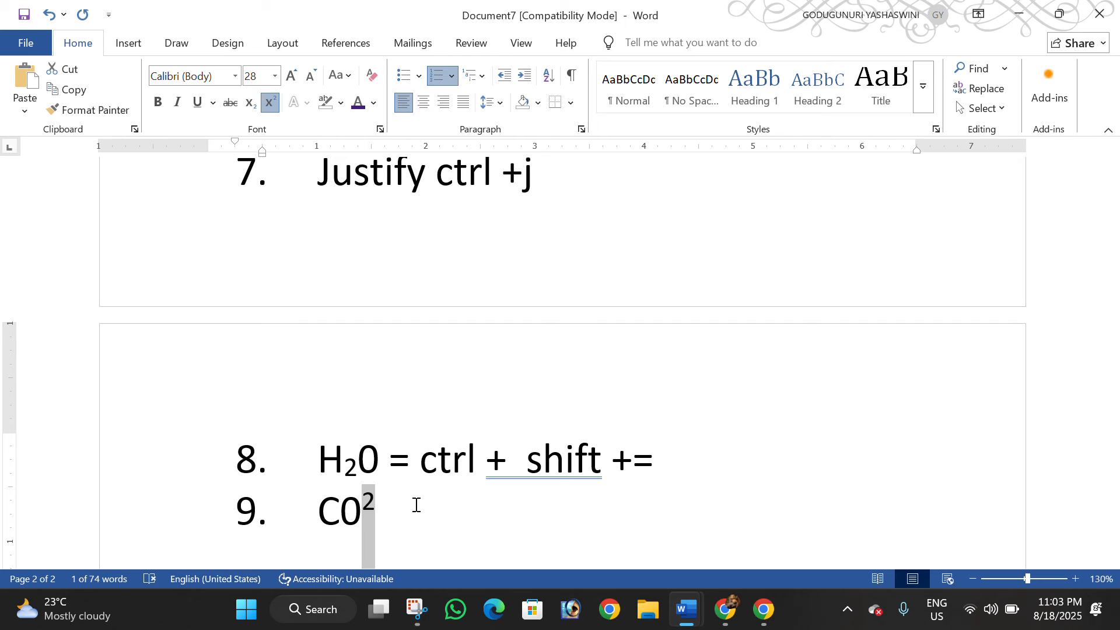
drag(655, 461, 622, 458)
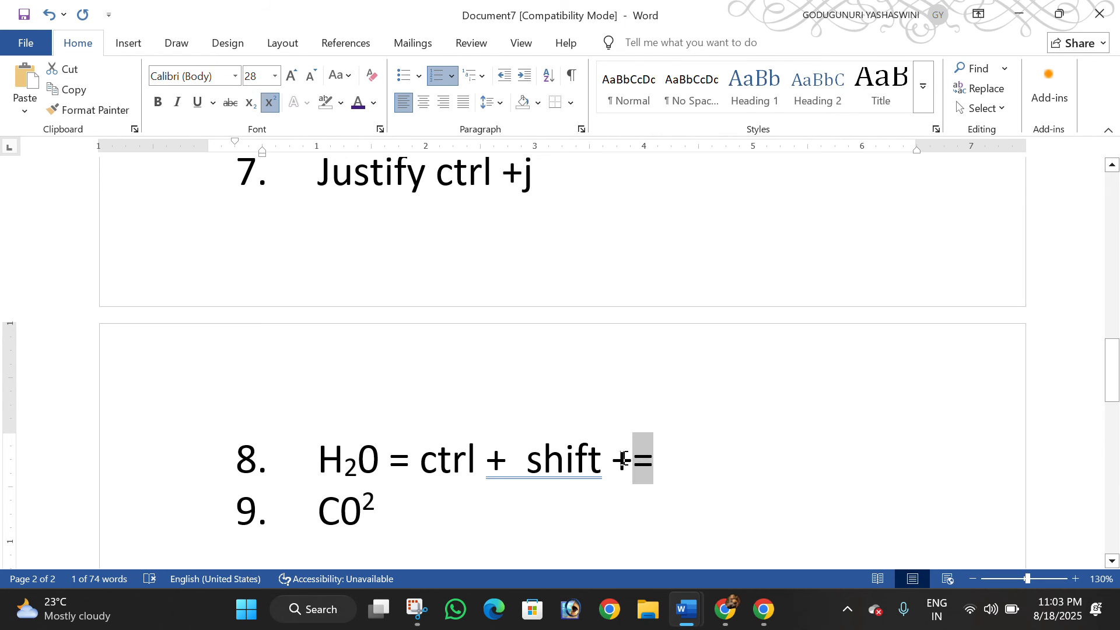
click(619, 462)
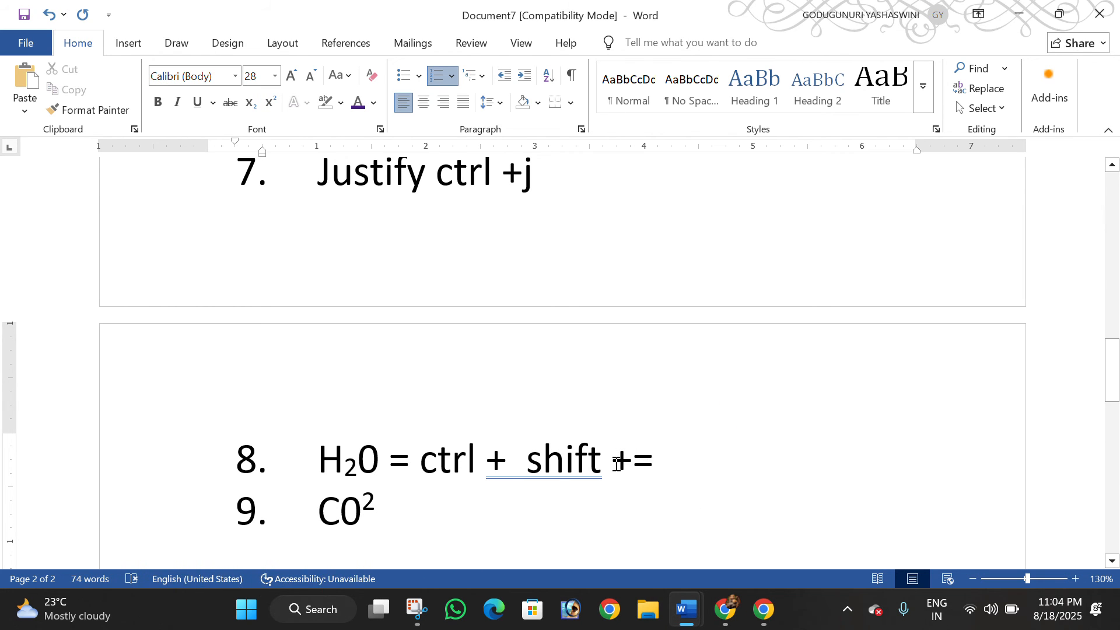
drag(625, 464, 539, 470)
click(624, 467)
drag(625, 467, 530, 466)
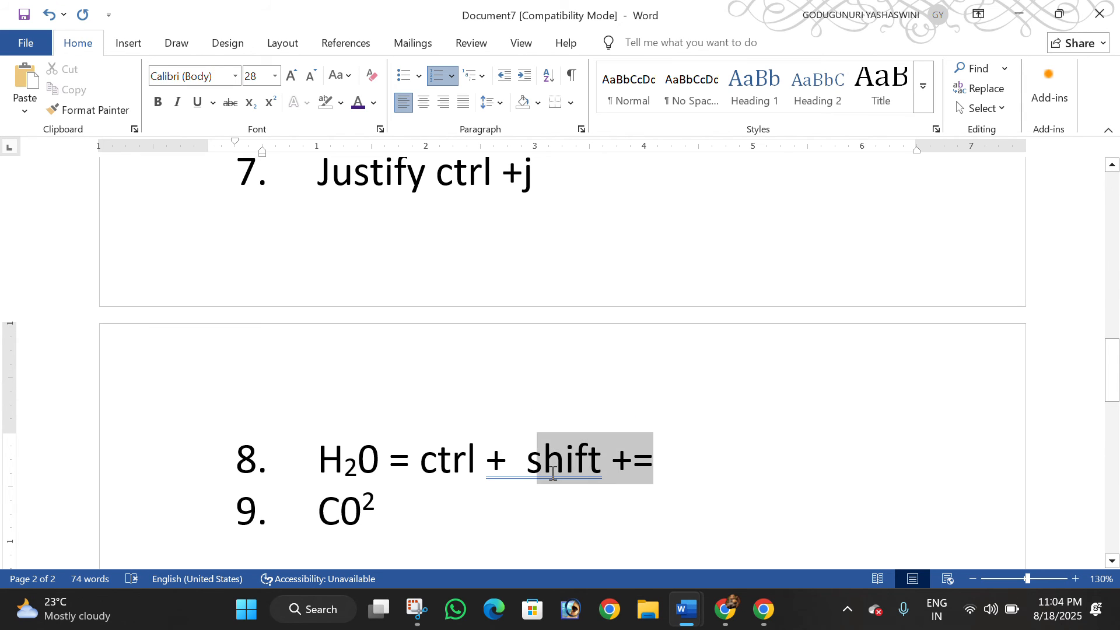
key(BackSpace)
text(s)
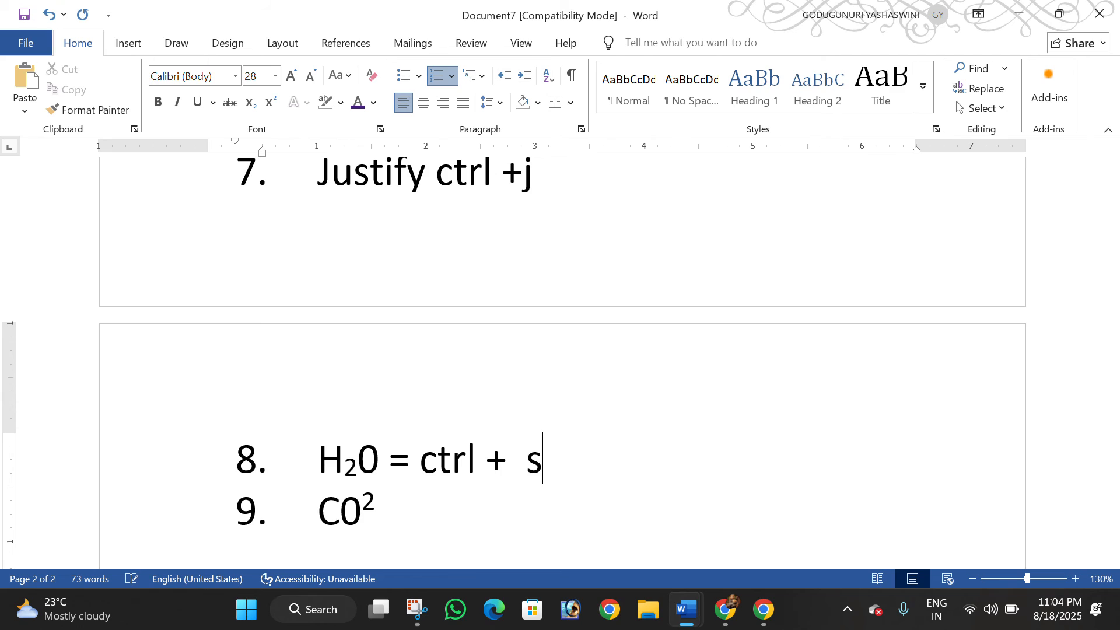
key(BackSpace)
text(=)
key(ctrl+z)
key(ctrl+z)
key(ctrl+z)
key(ctrl+z)
key(ctrl+z)
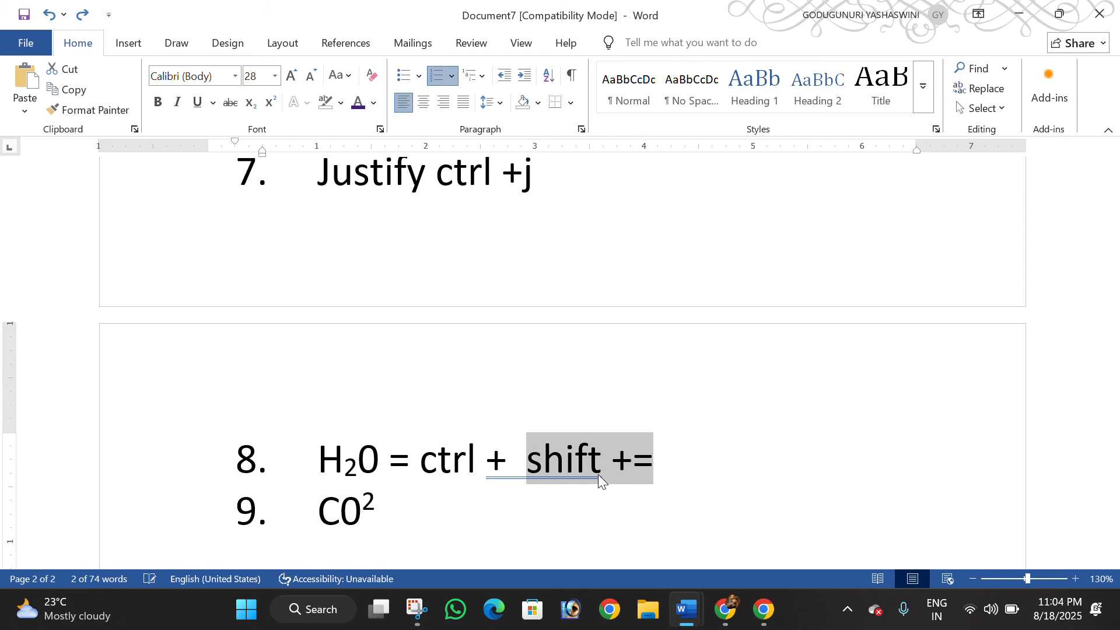
Undo the superscript on the 2 of C02 in the ninth list item and reapply it
key(ctrl+z)
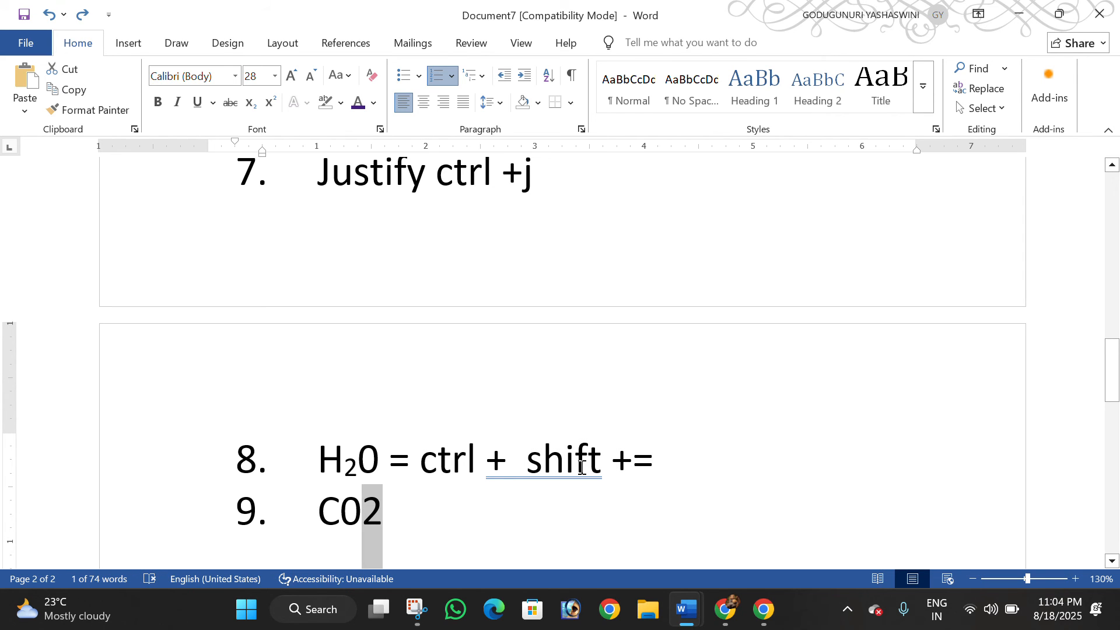
ctrl+scroll(581, 468, up, 1)
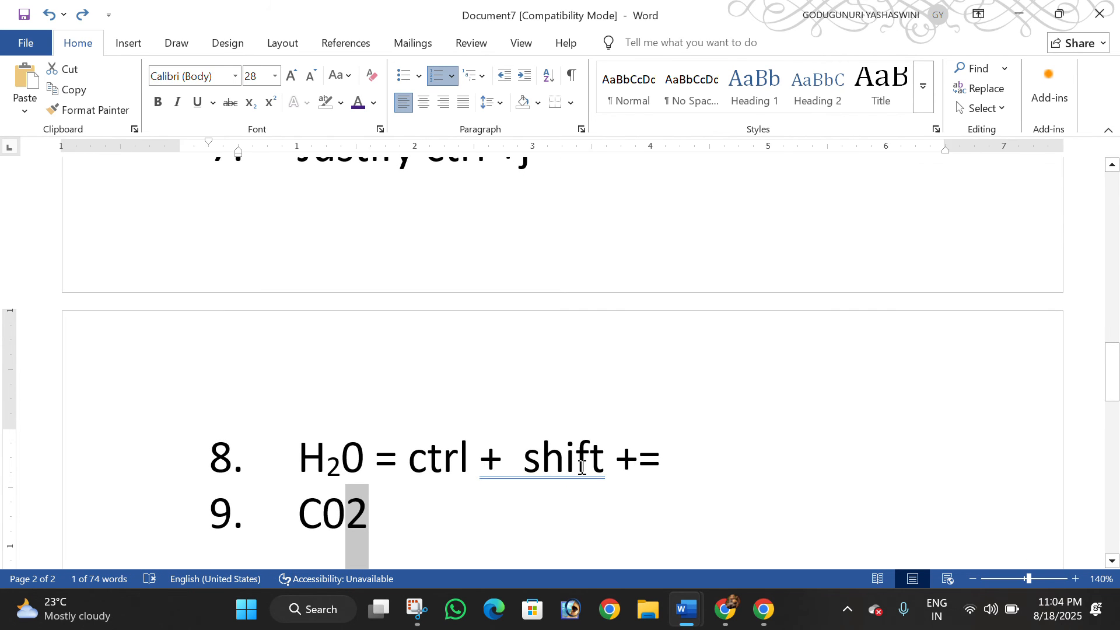
ctrl+scroll(581, 468, up, 1)
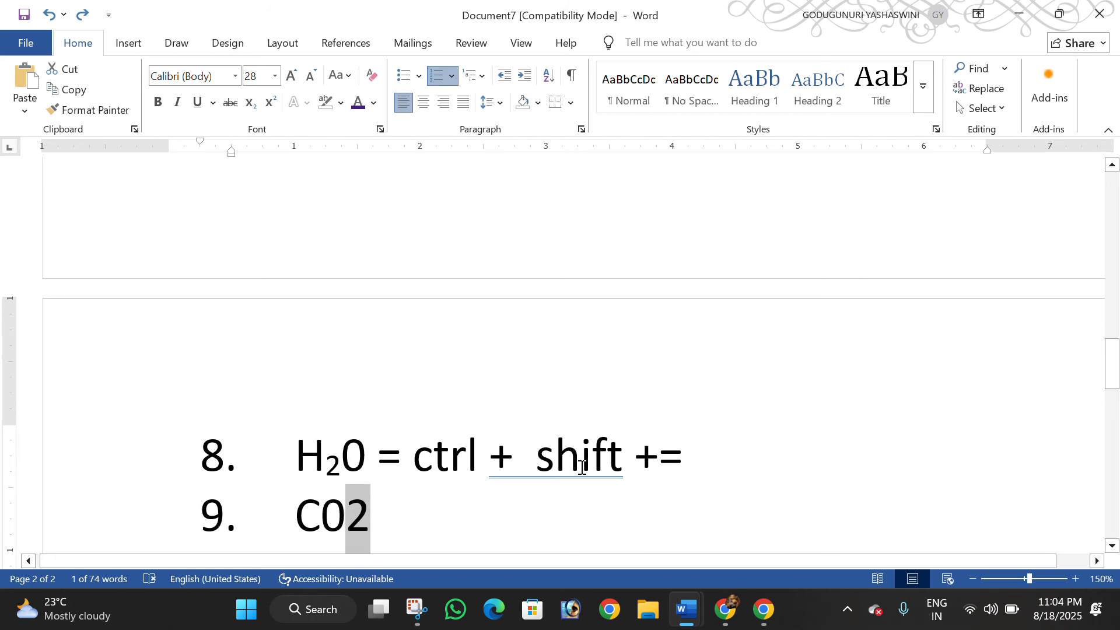
key(ctrl+shift+plus)
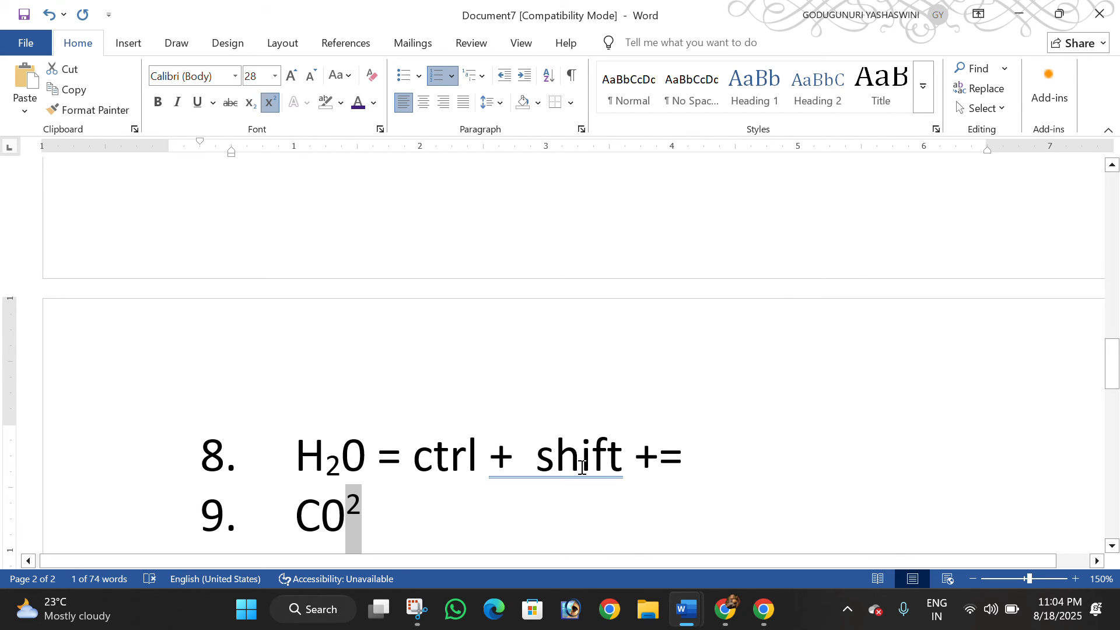
text(+)
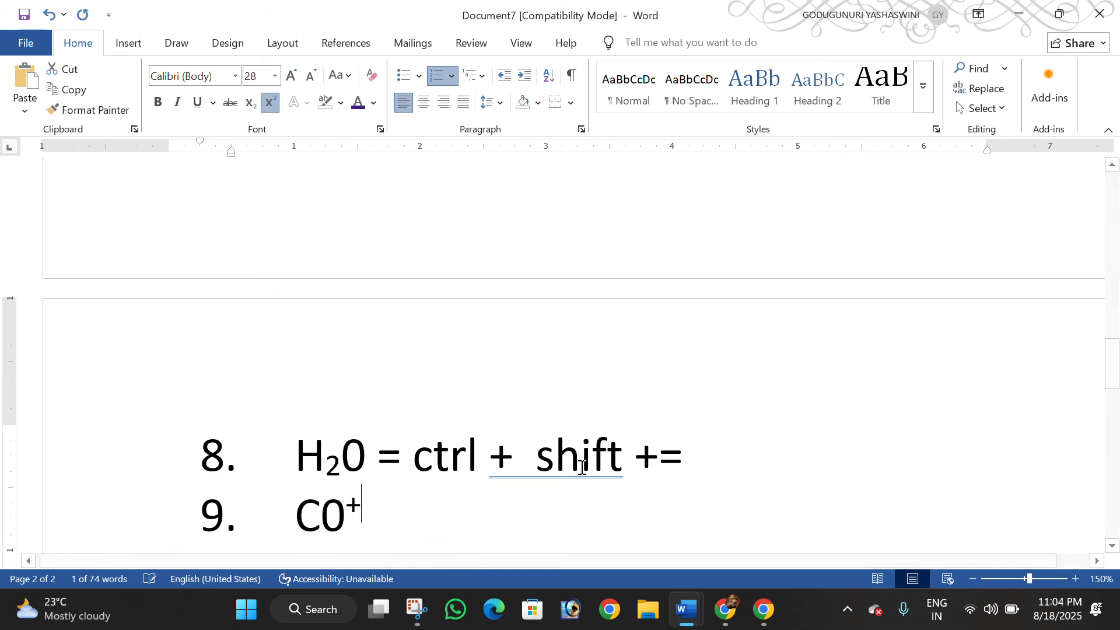
key(ctrl+z)
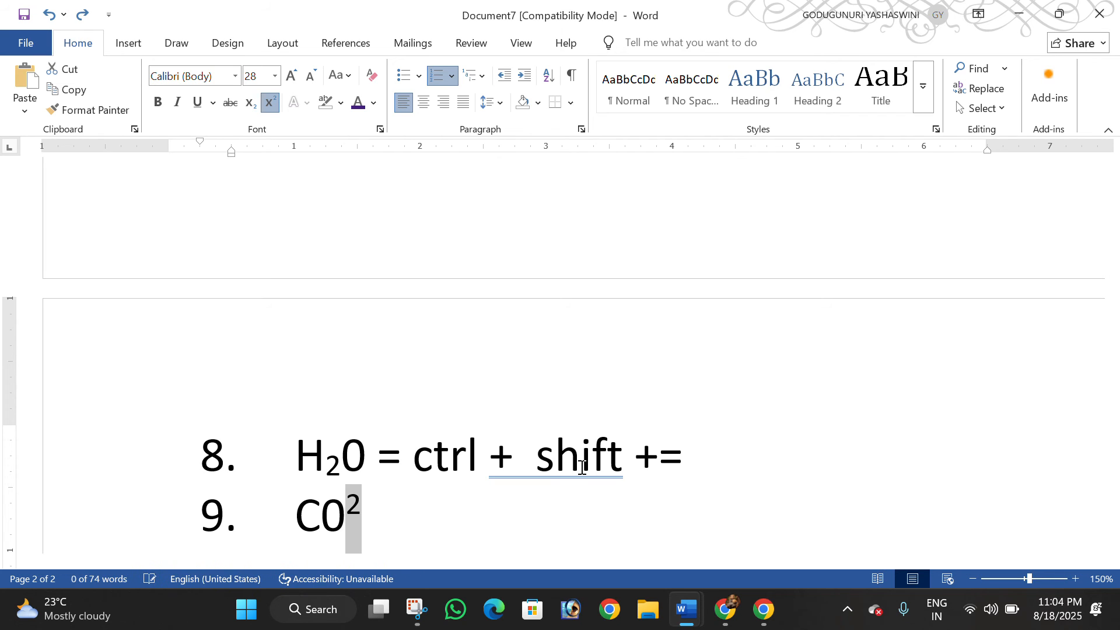
Format the 2 of C02 in the ninth list item as subscript
click(250, 105)
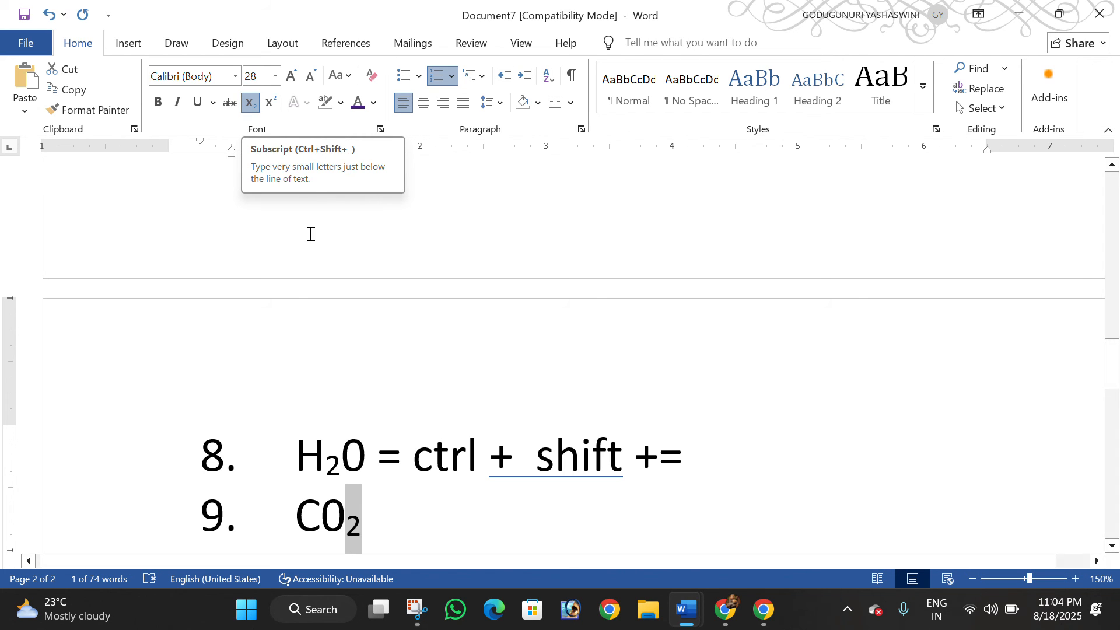
click(160, 427)
scroll(573, 462, down, 3)
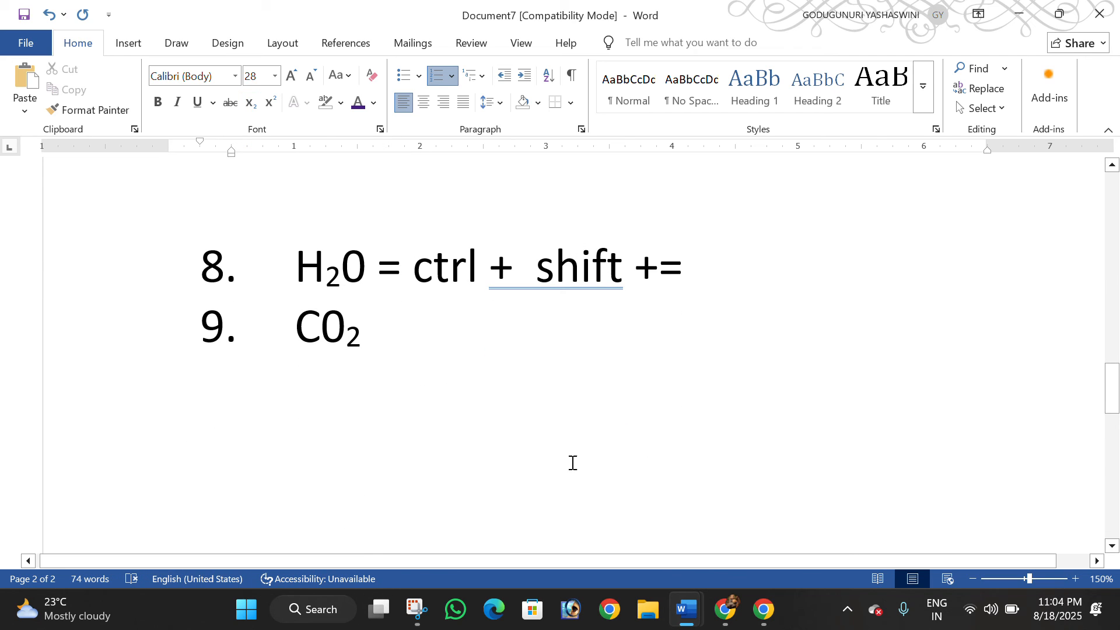
Add a tenth list item reading "a2+b2" below C02
click(426, 328)
key(Return)
text(h20)
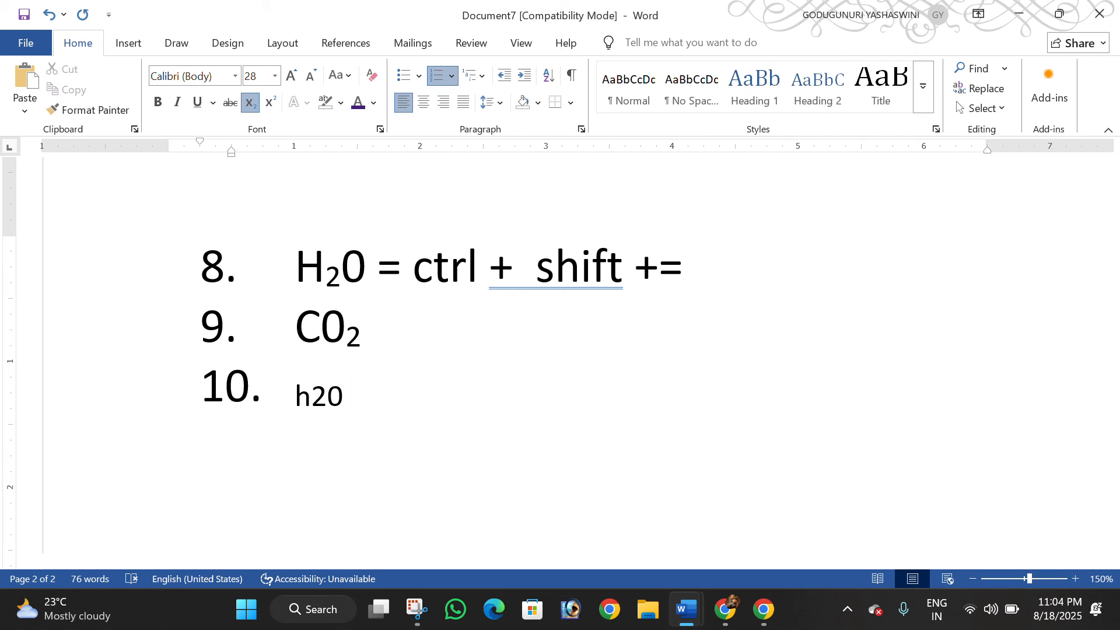
key(BackSpace)
key(BackSpace)
key(BackSpace)
text(a2+b2)
Format both 2s of a2+b2 in the tenth list item as superscript
key(ctrl+equal)
key(shift+Left)
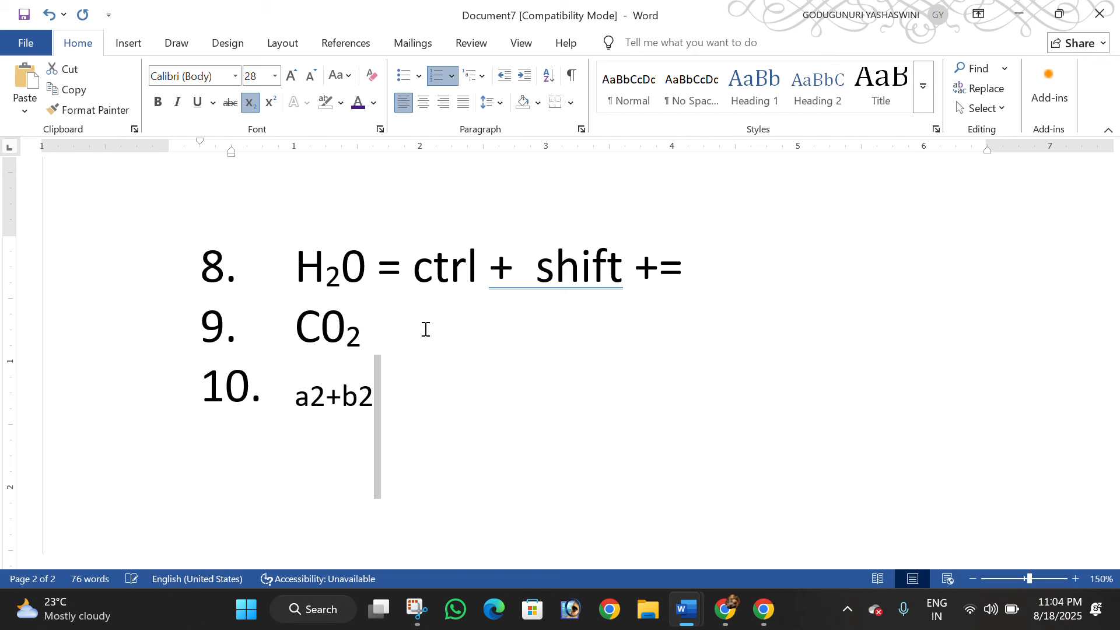
key(shift+Left)
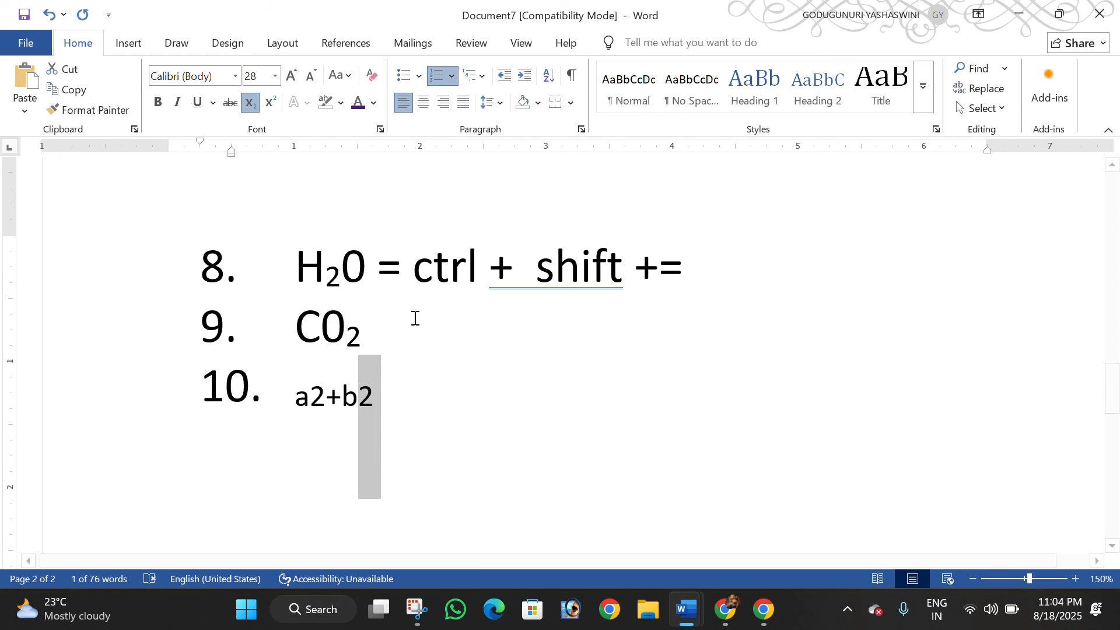
click(269, 102)
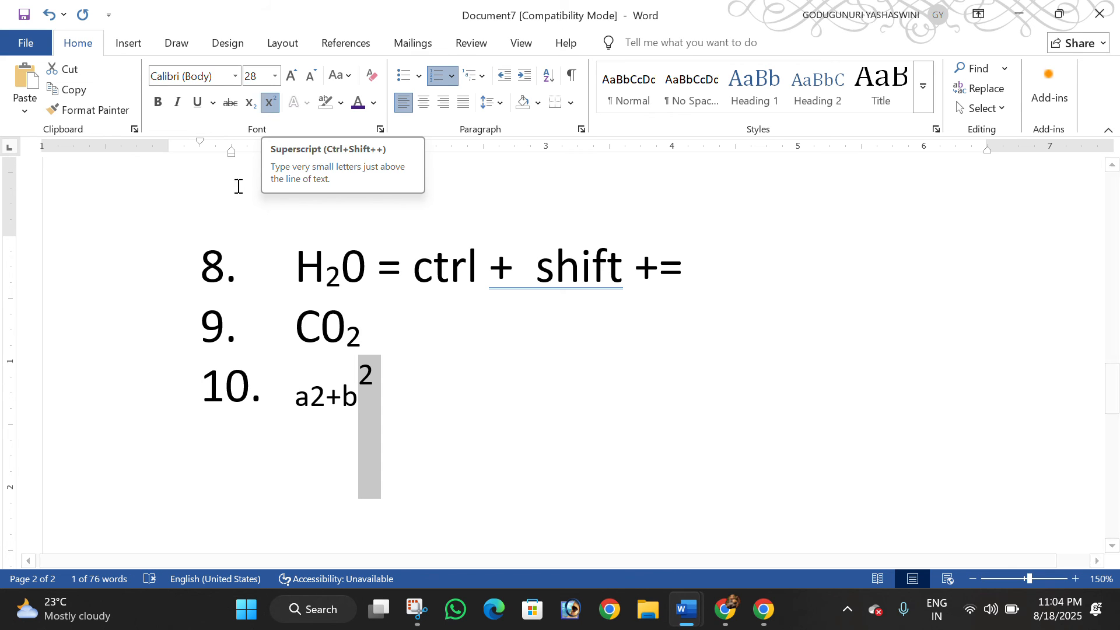
drag(327, 395, 316, 394)
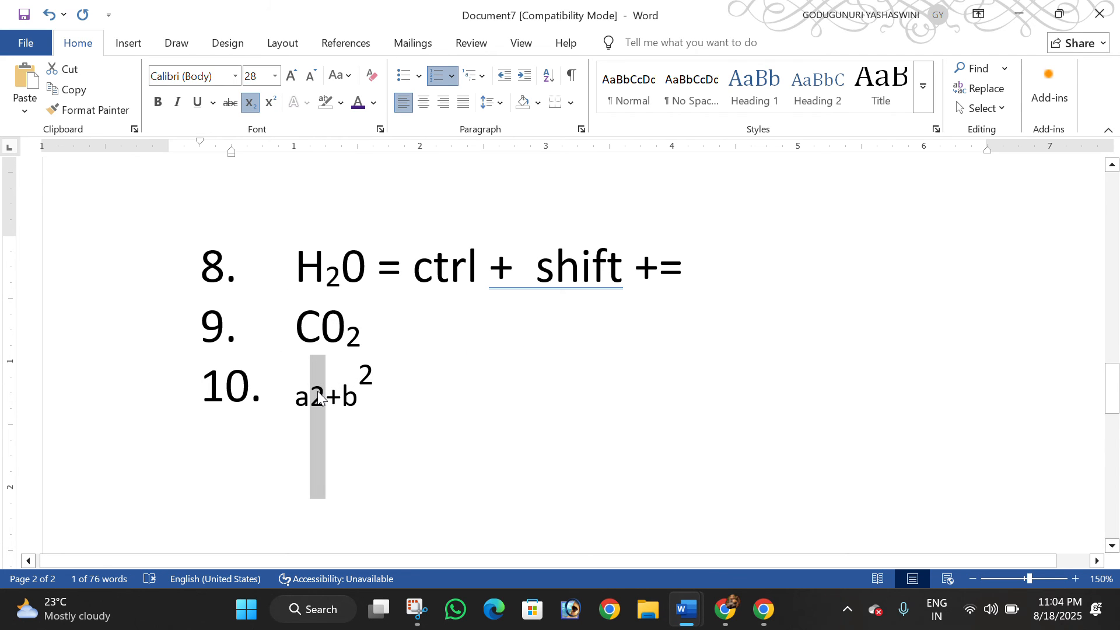
key(ctrl+shift+equal)
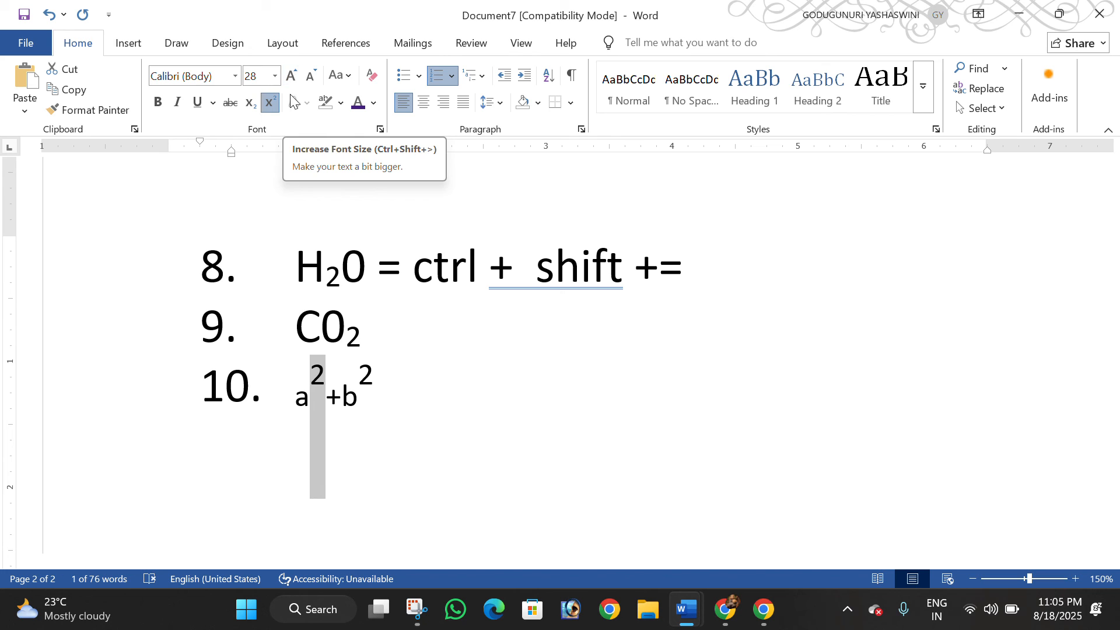
click(499, 358)
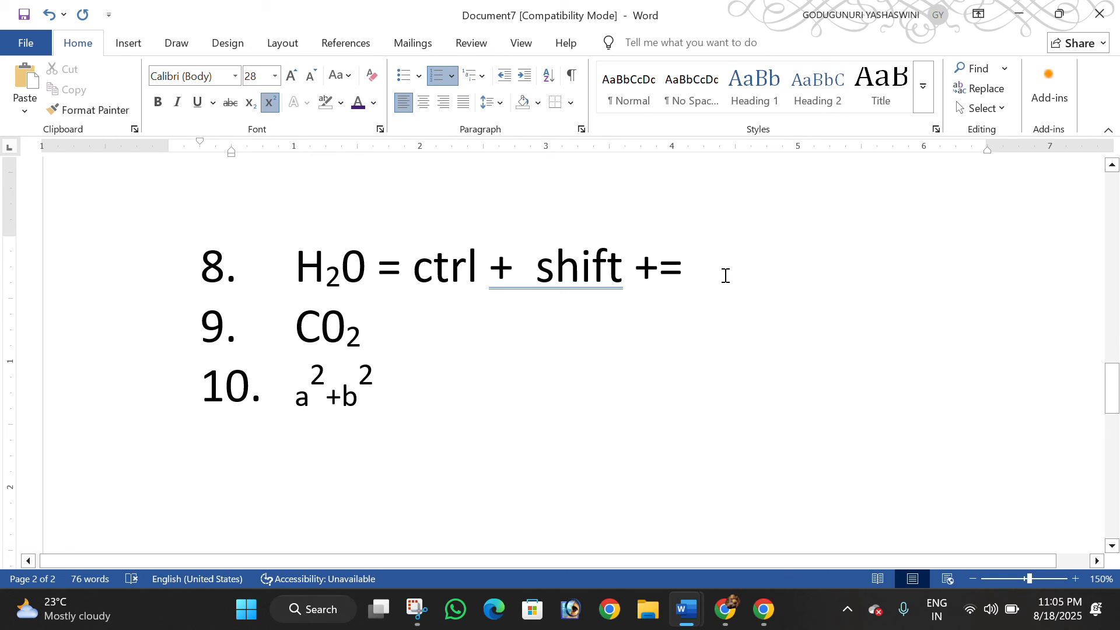
Enlarge the font of the whole eighth list item in increments up to size 130
drag(725, 273, 300, 240)
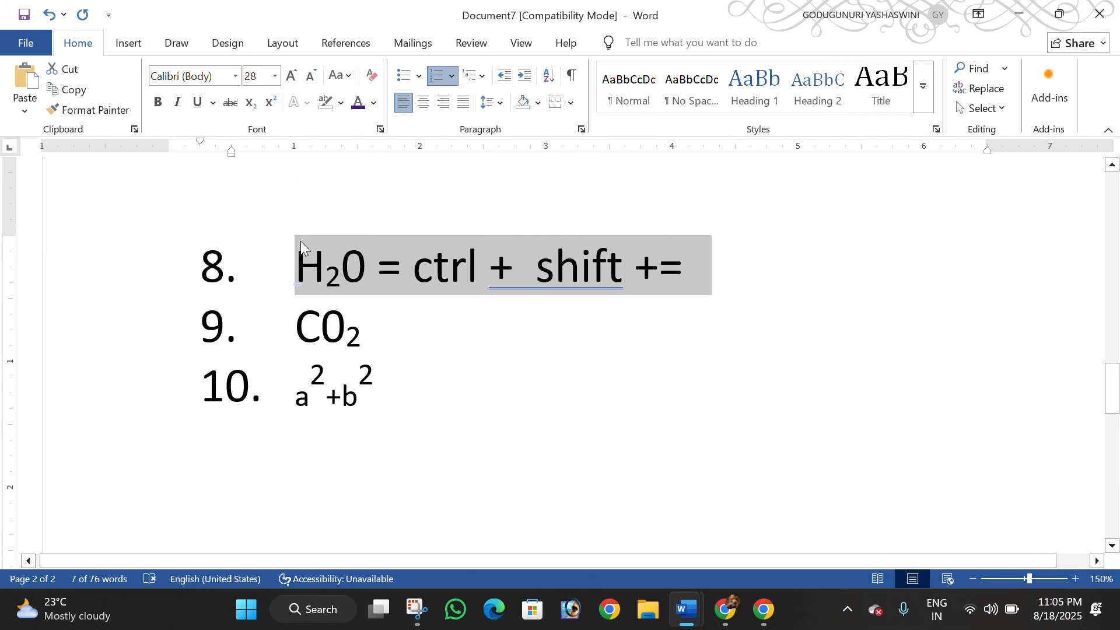
key(ctrl+shift+period)
key(ctrl+shift+period)
key(ctrl+shift+period)
key(ctrl+shift+period)
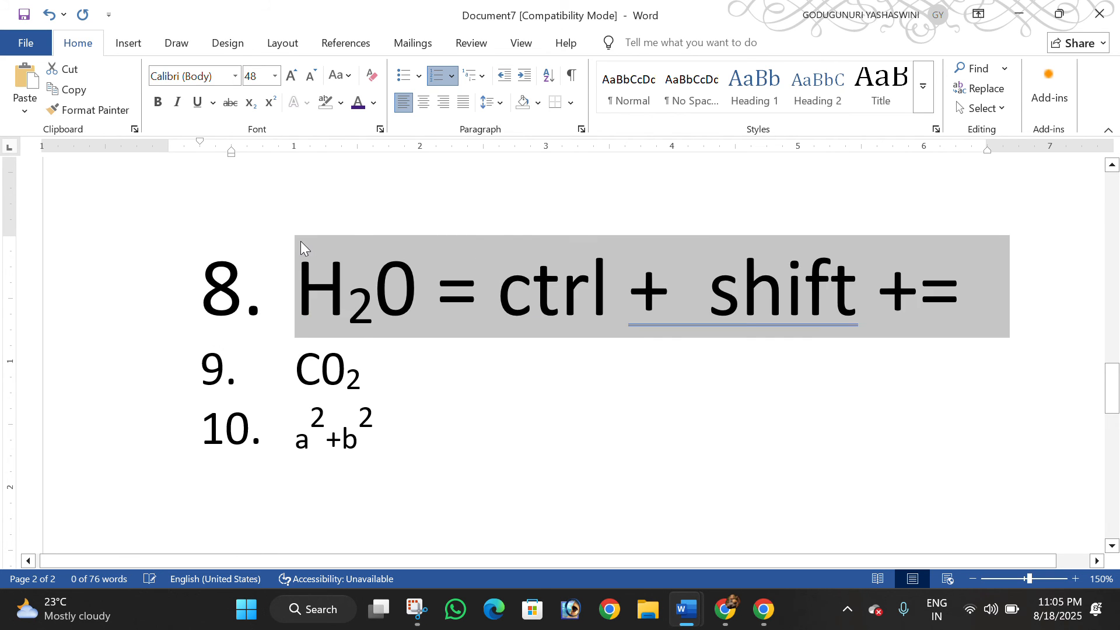
key(ctrl+shift+period)
key(ctrl+shift+period)
key(ctrl+shift+period)
key(ctrl+shift+period)
key(ctrl+shift+period)
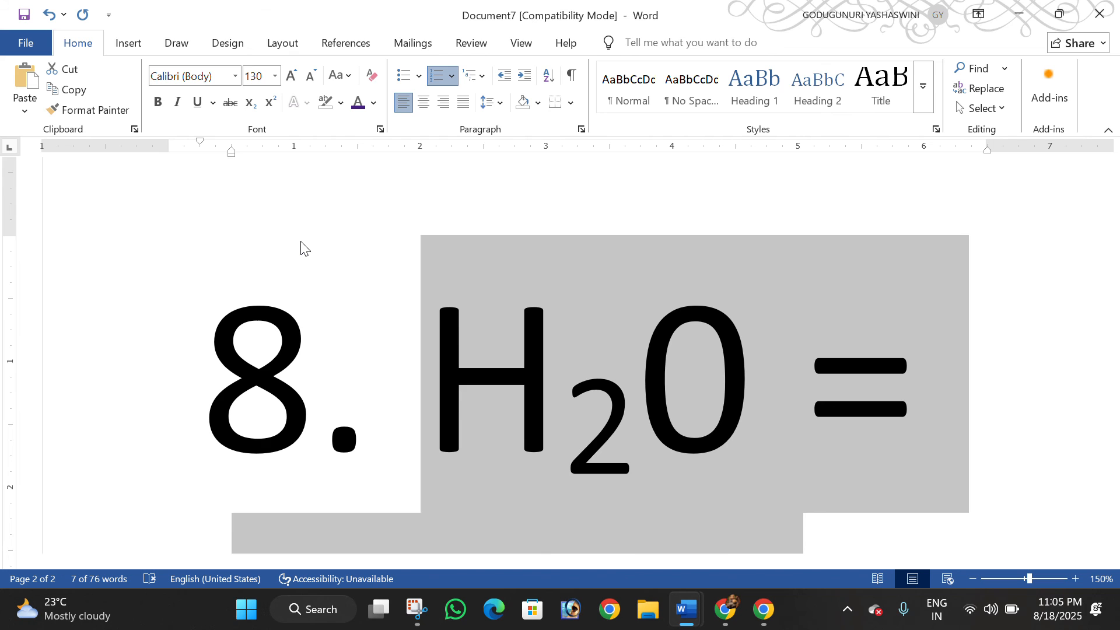
Shrink the font of the eighth list item in increments down to size 26
key(ctrl+shift+comma)
key(ctrl+shift+comma)
key(ctrl+shift+comma)
key(ctrl+shift+comma)
key(ctrl+shift+comma)
key(ctrl+shift+comma)
key(ctrl+shift+comma)
key(ctrl+shift+comma)
key(ctrl+shift+comma)
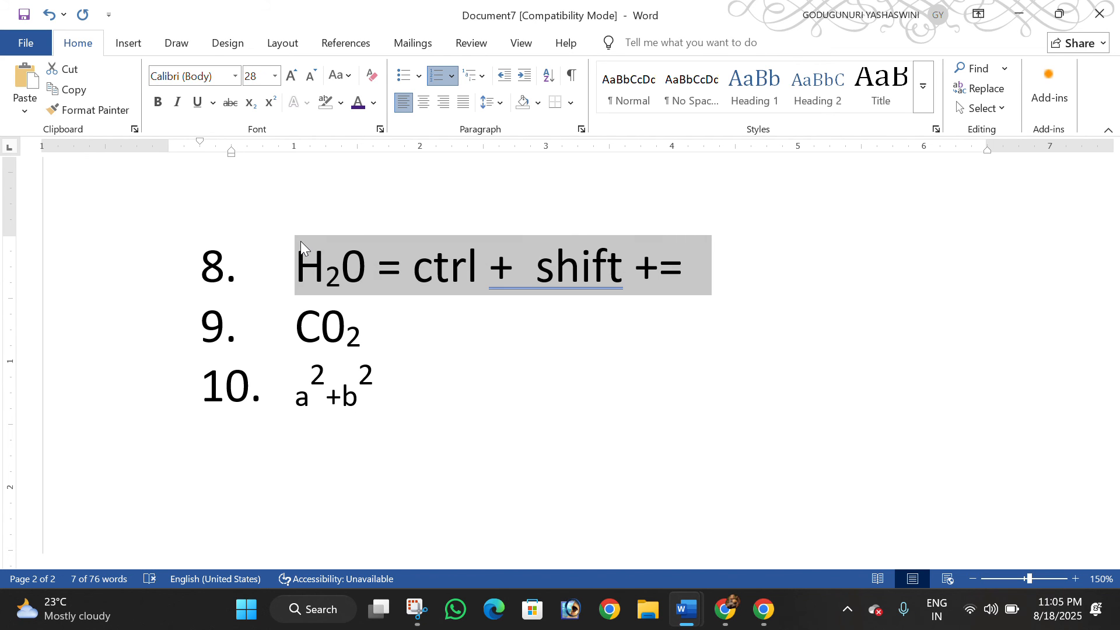
key(ctrl+shift+comma)
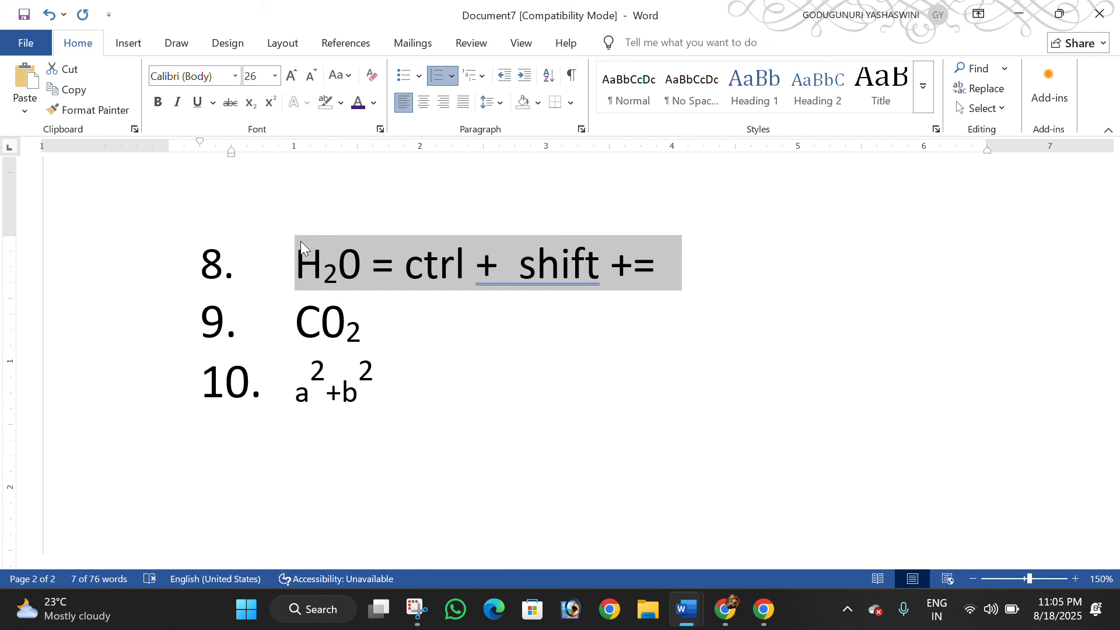
Return to the beginning of the document, search it for "word", and close the search results
key(ctrl+Home)
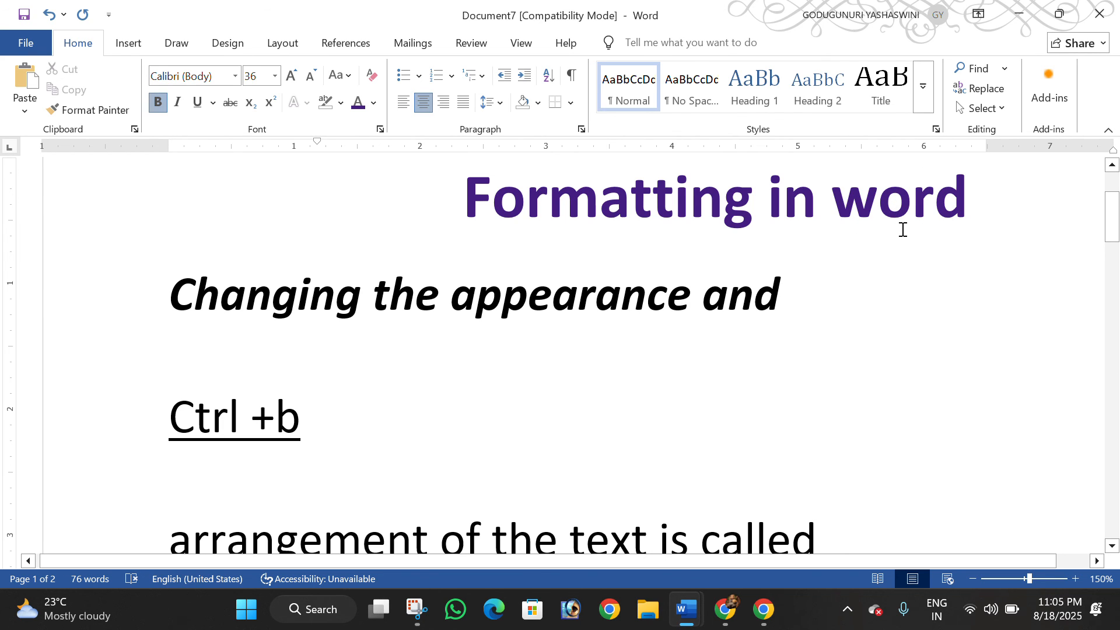
key(ctrl+f)
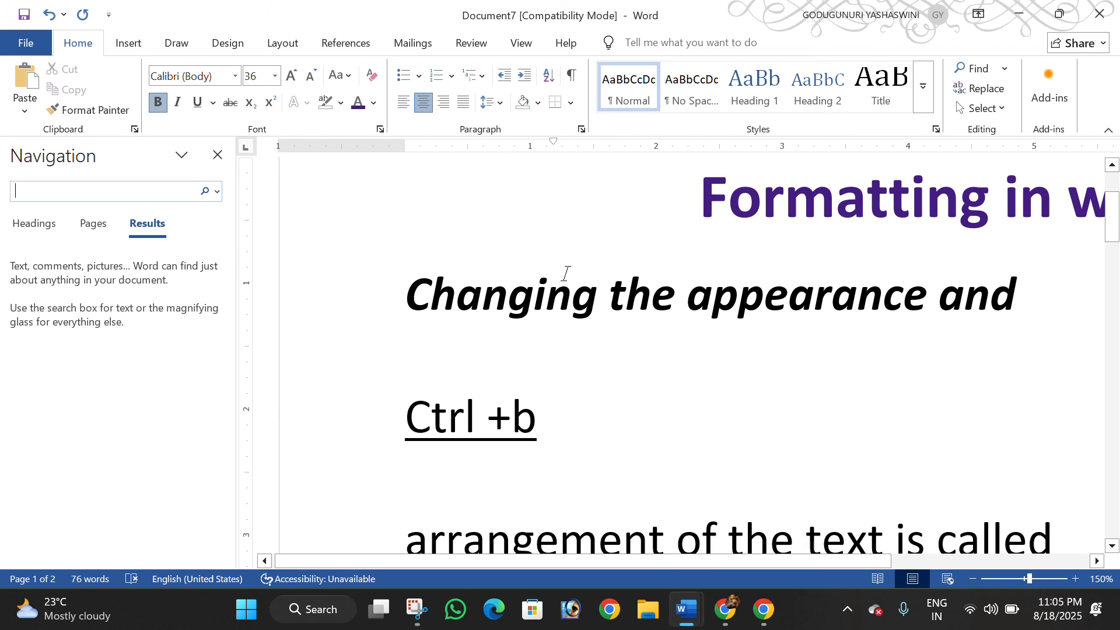
text(word)
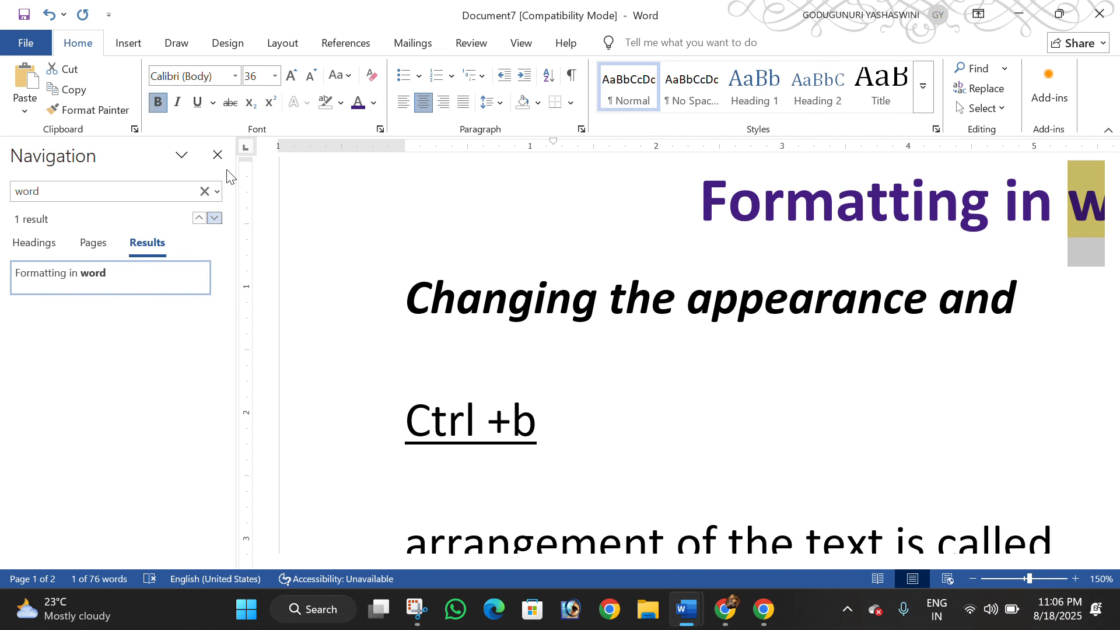
click(218, 155)
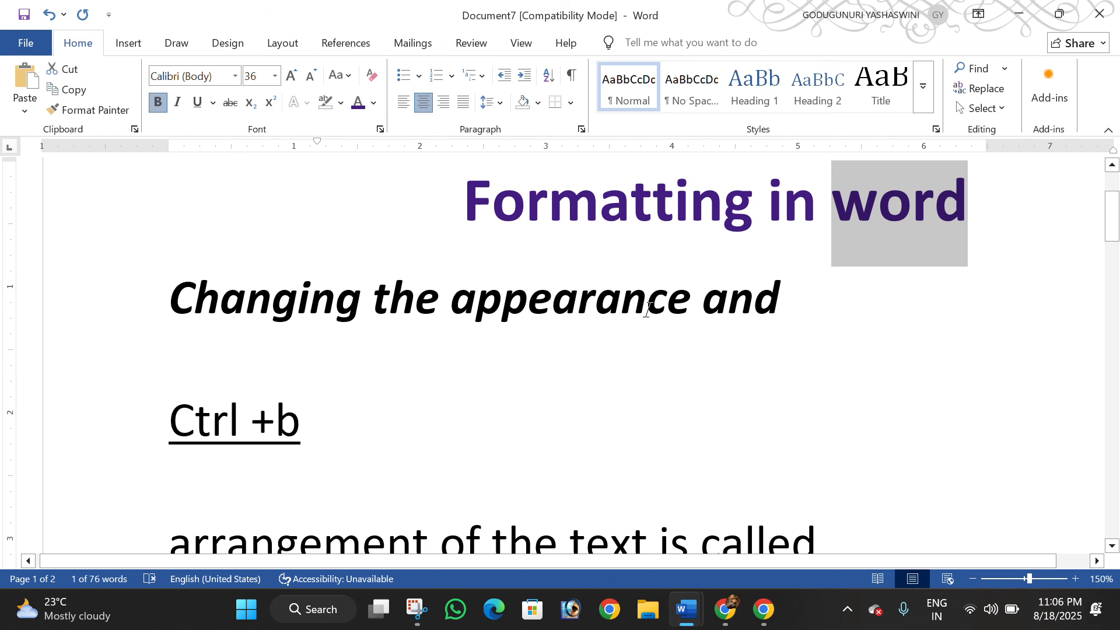
scroll(640, 313, down, 2)
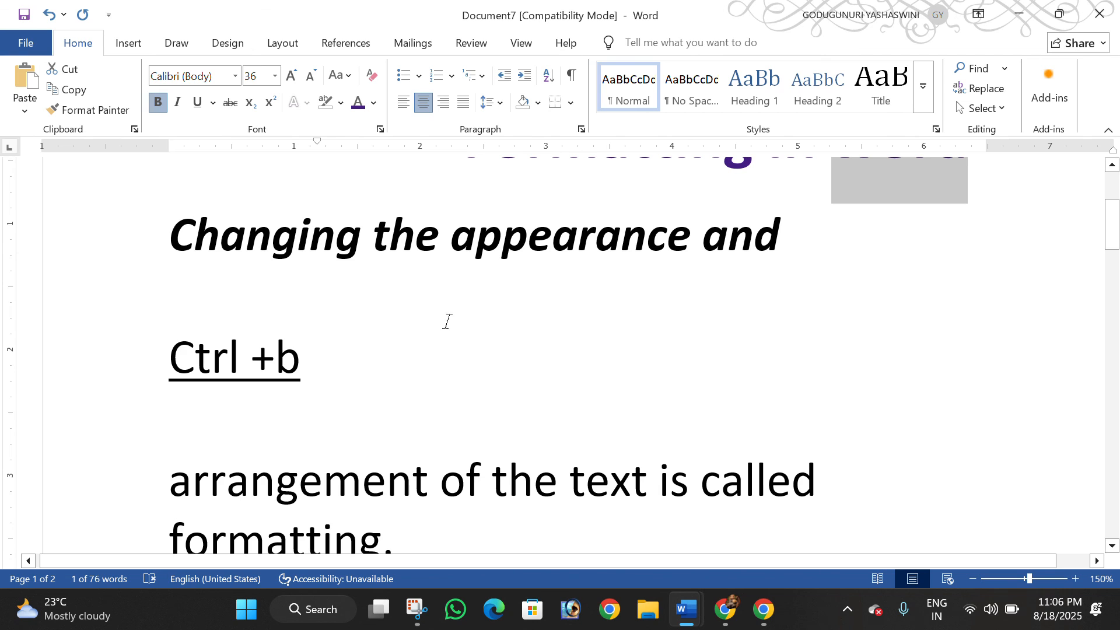
scroll(595, 349, up, 2)
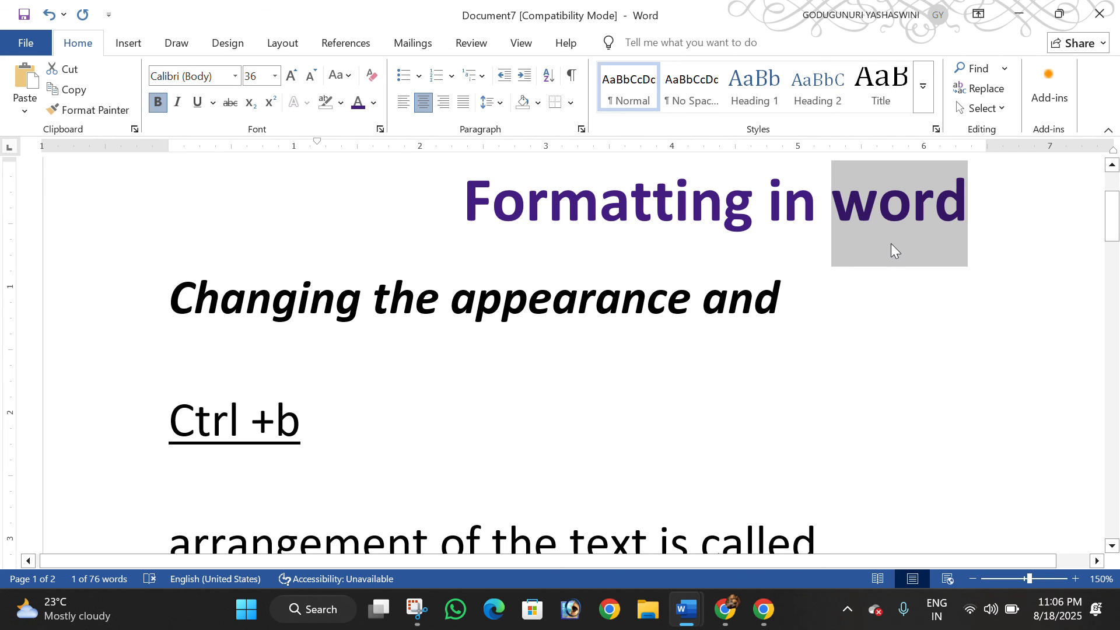
key(ctrl+f)
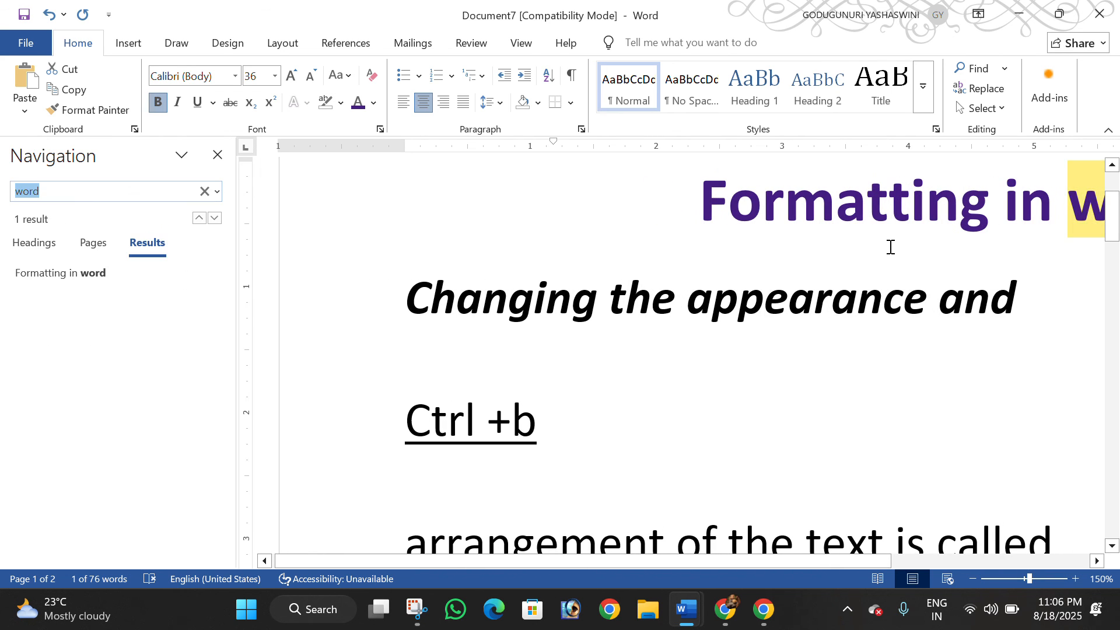
click(218, 155)
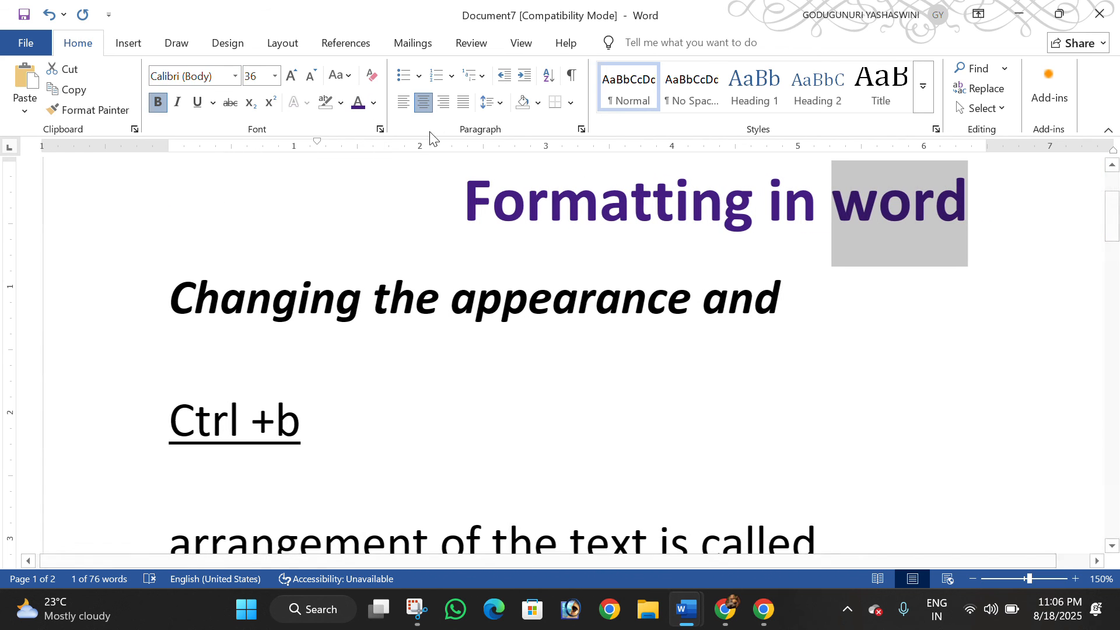
Replace "word" in the purple heading with "computer applications" without continuing the search from the beginning, and close the Find and Replace dialog
click(988, 91)
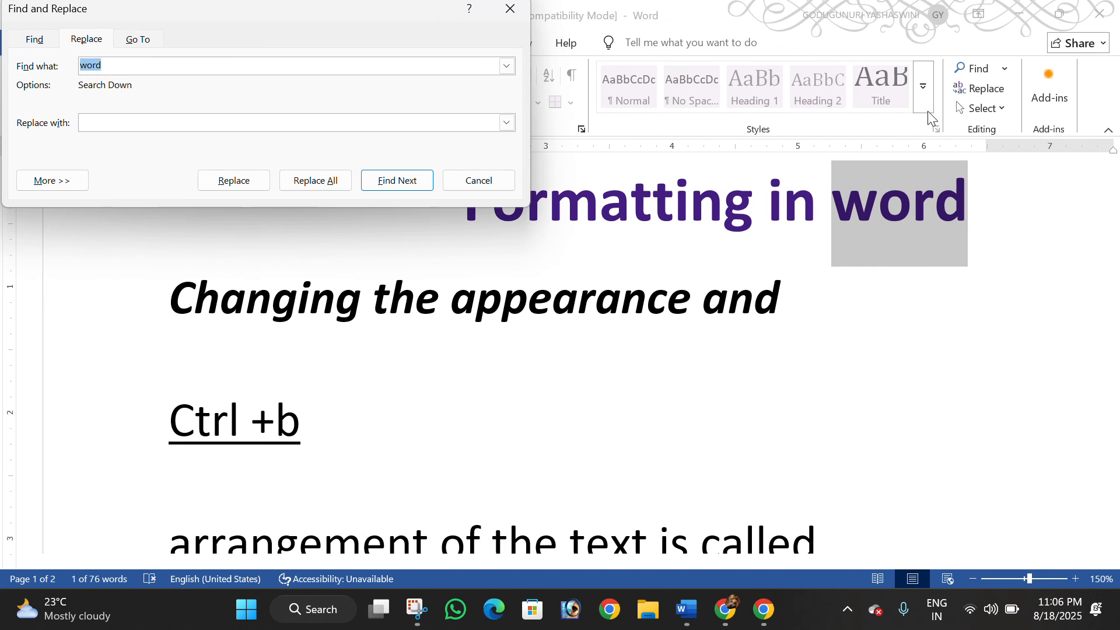
click(111, 127)
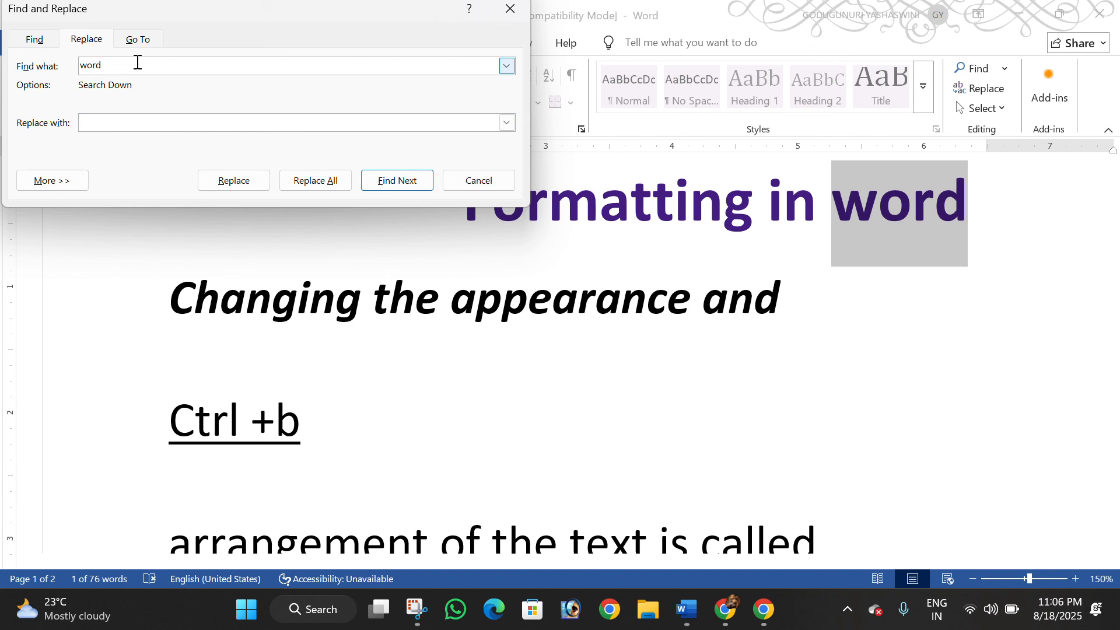
text(computer applicat)
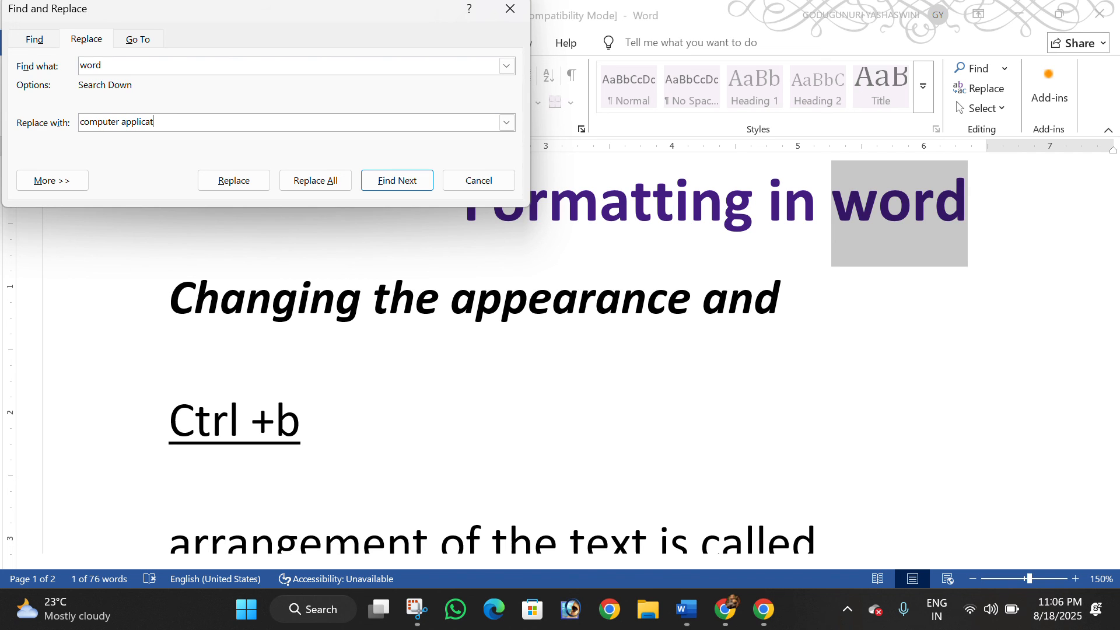
text(ions)
click(238, 180)
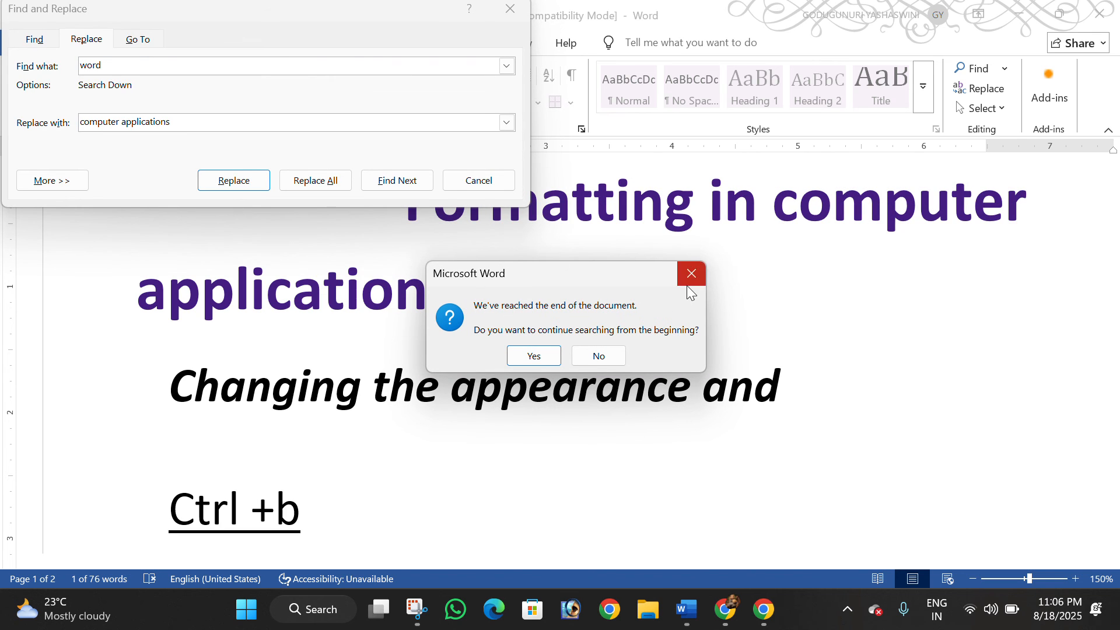
click(690, 274)
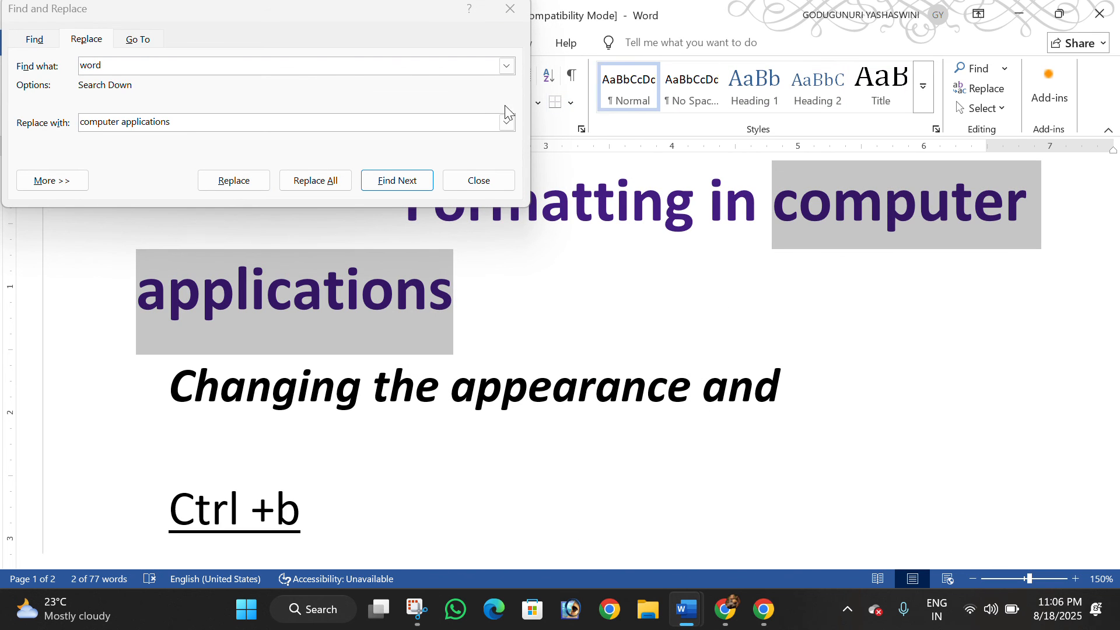
click(385, 33)
drag(399, 12, 442, 182)
click(555, 179)
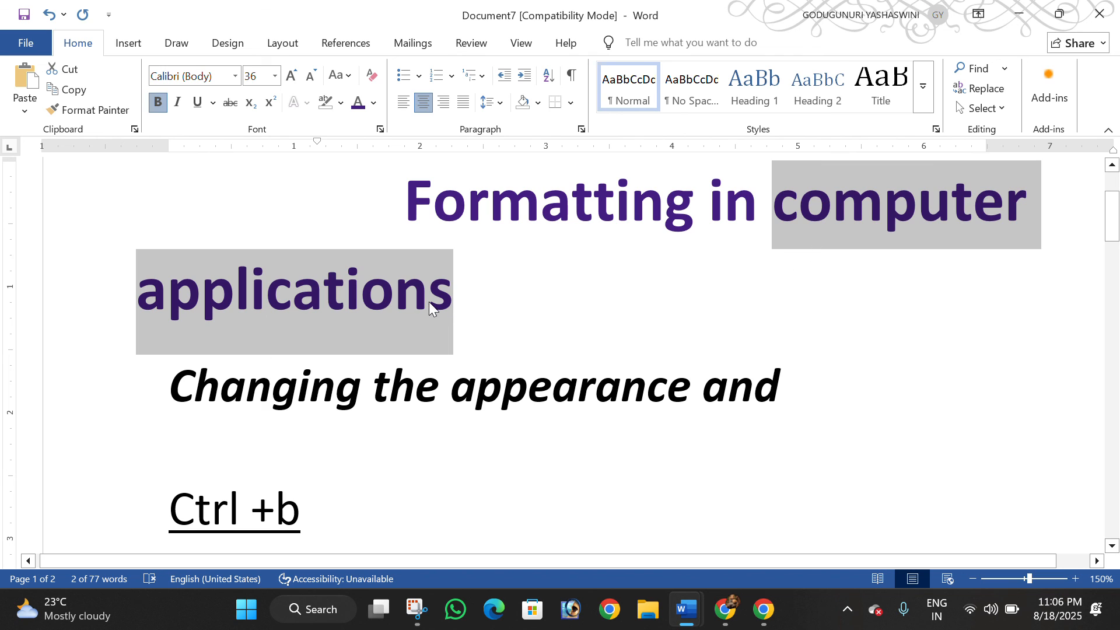
Replace all occurrences of "computer applications" with "word", continuing the search from the document's beginning, and close the Find and Replace dialog
click(455, 290)
drag(455, 290, 136, 257)
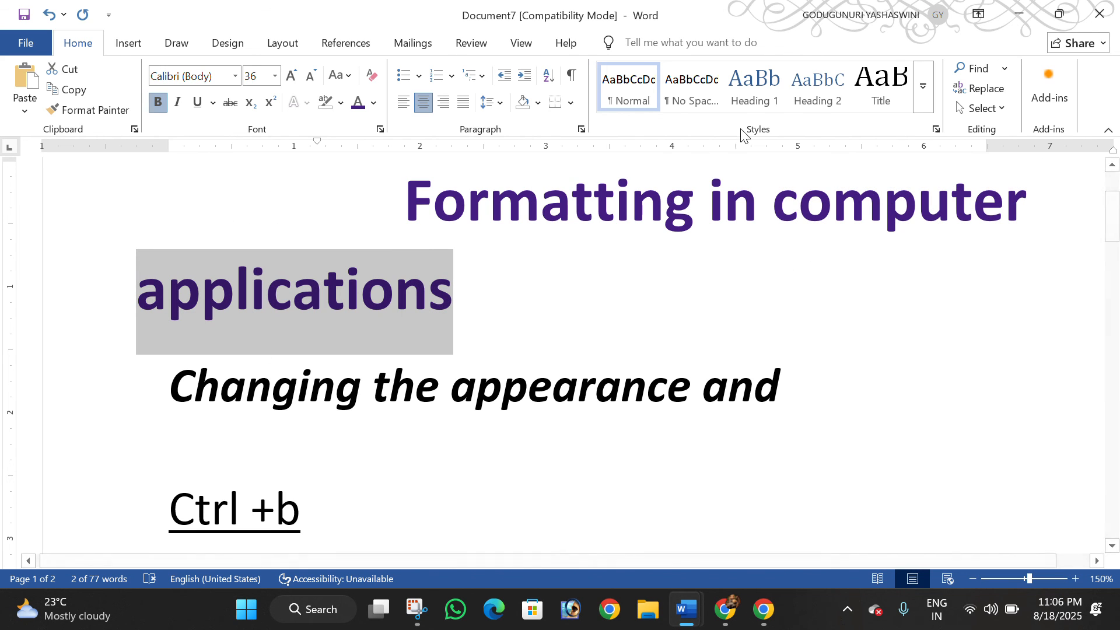
click(985, 91)
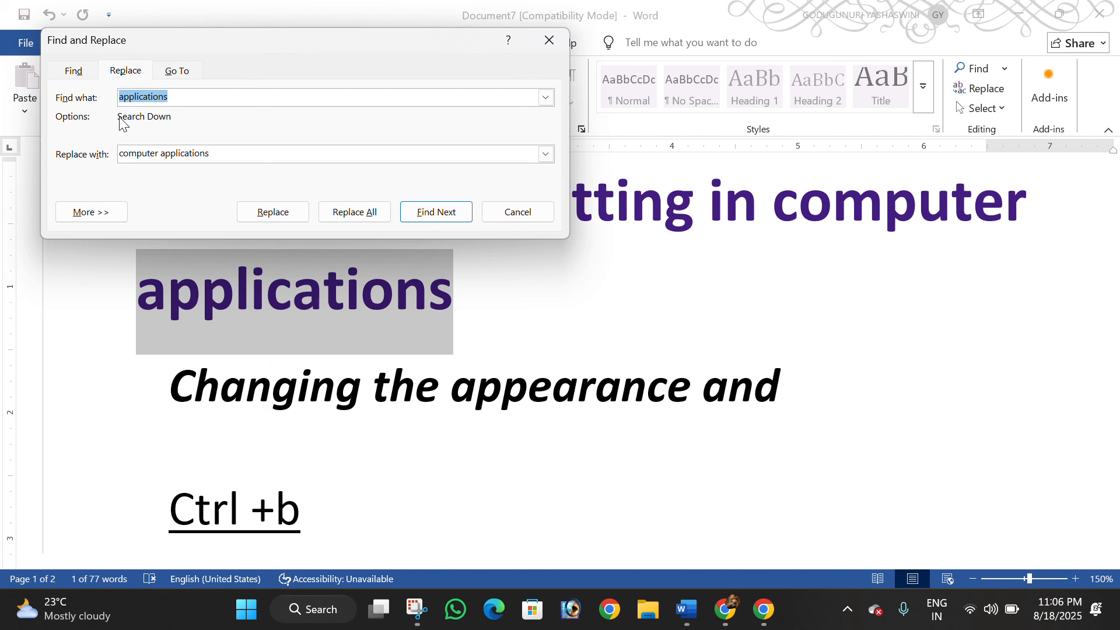
click(124, 98)
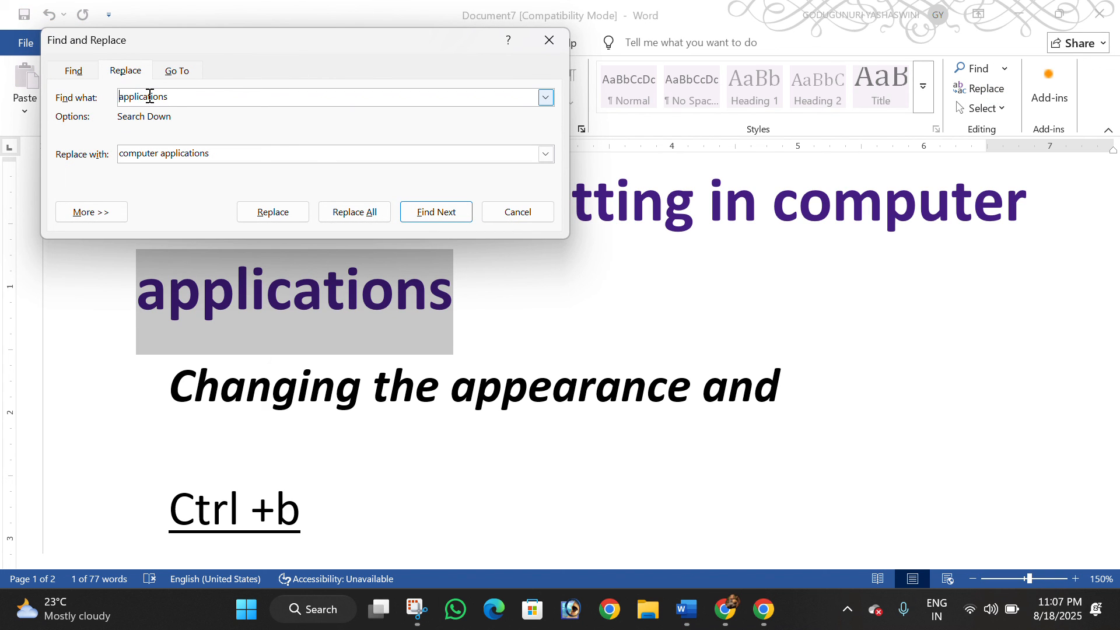
text(computer)
drag(220, 150, 102, 150)
text(w)
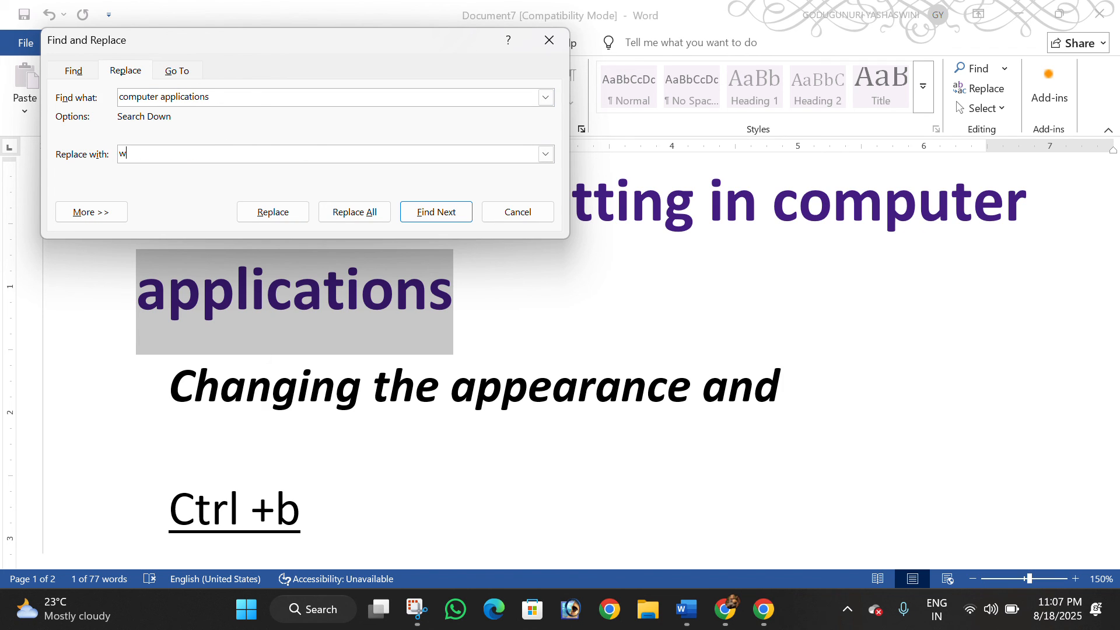
text(ord)
click(354, 211)
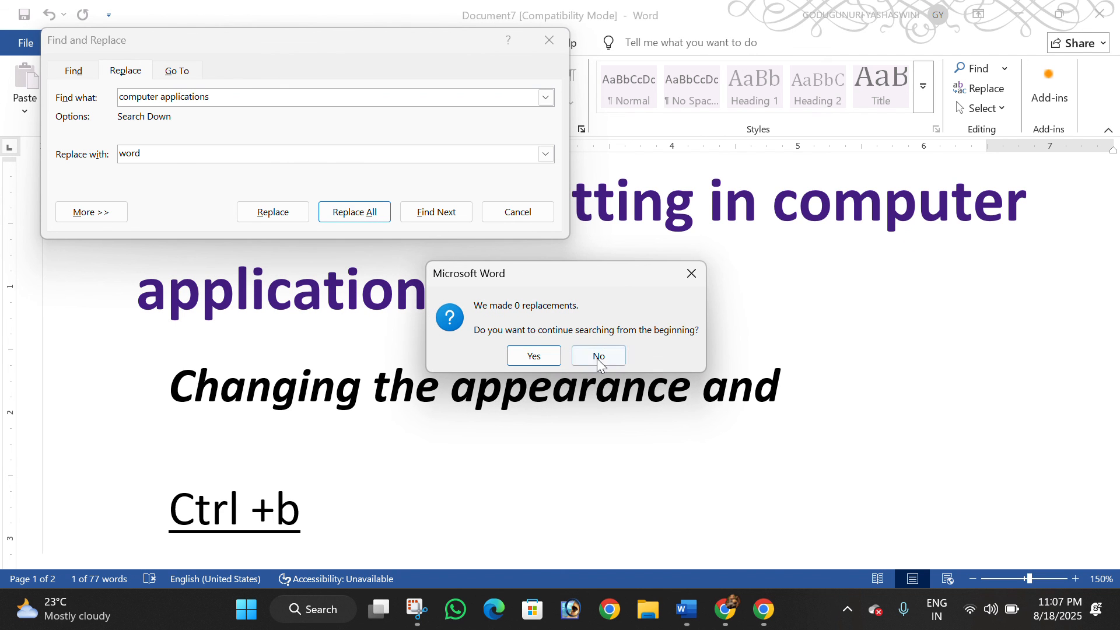
click(523, 357)
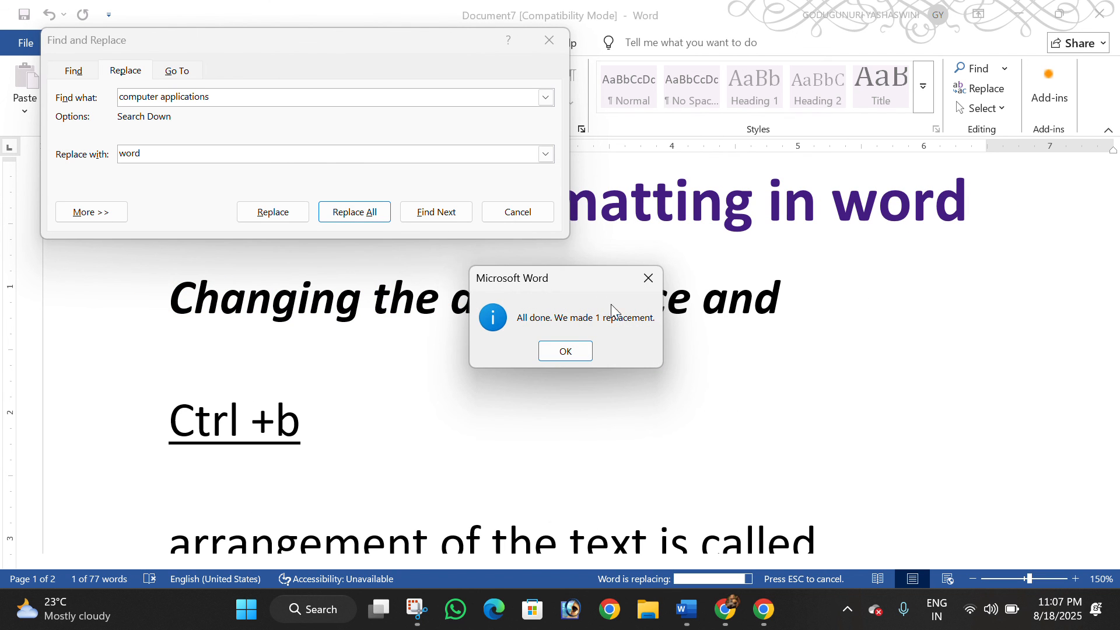
click(589, 349)
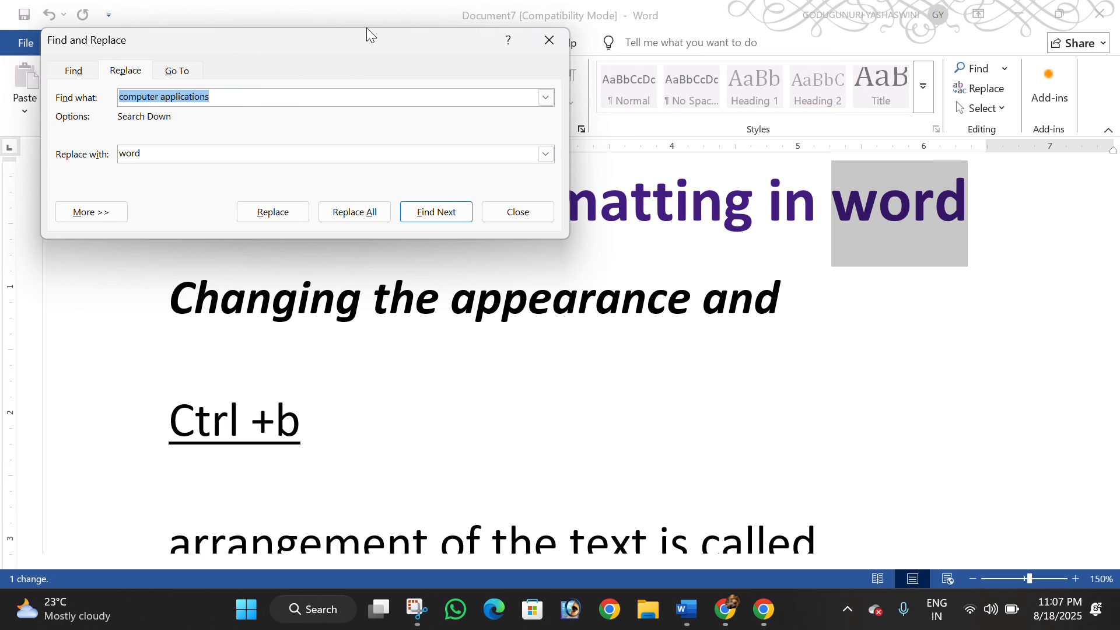
drag(366, 27, 393, 109)
click(571, 122)
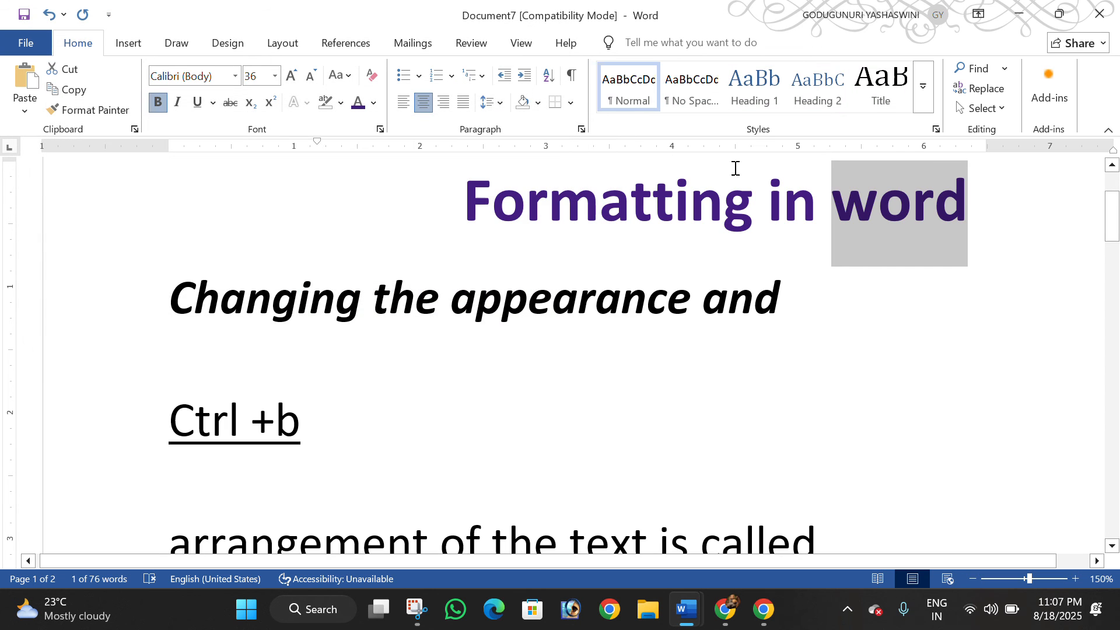